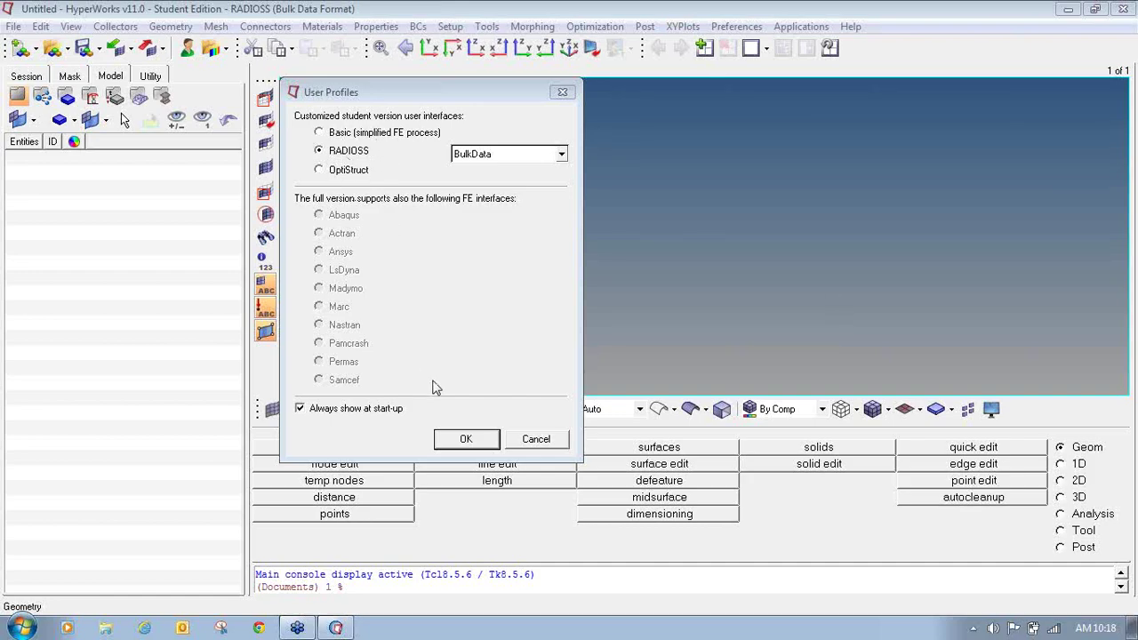
- Start the session with the RADIOSS user profile set to BulkData
left_click(462, 440)
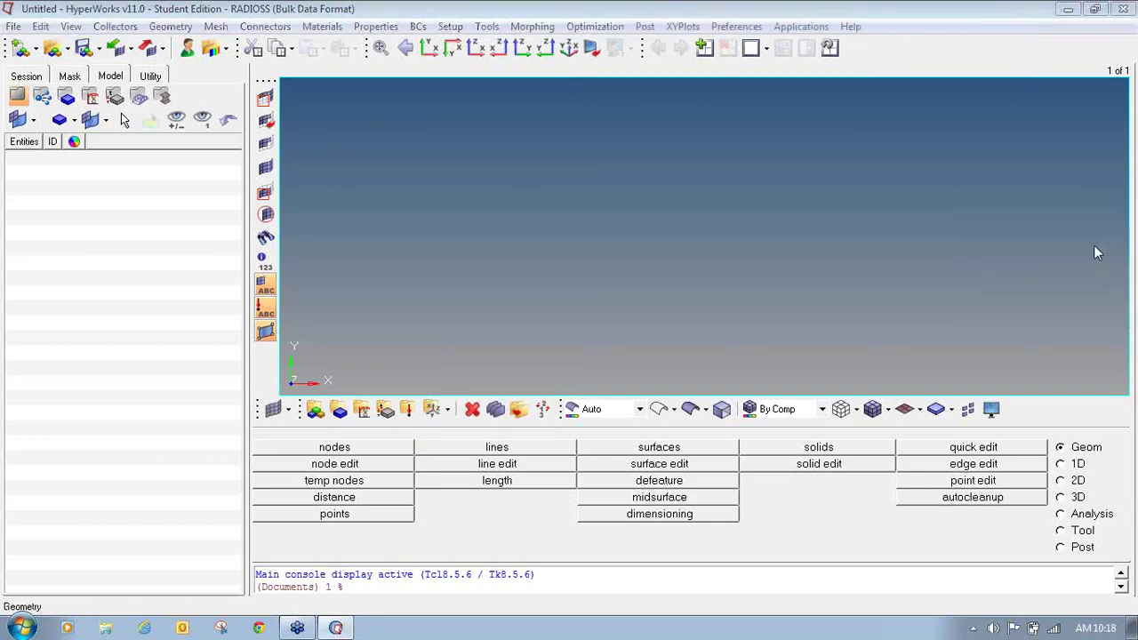
mouse_move(61, 34)
left_mouse_down()
mouse_move(37, 55)
mouse_move(69, 61)
mouse_move(79, 48)
mouse_move(57, 35)
left_mouse_up()
right_click(1131, 187)
left_click(1022, 211)
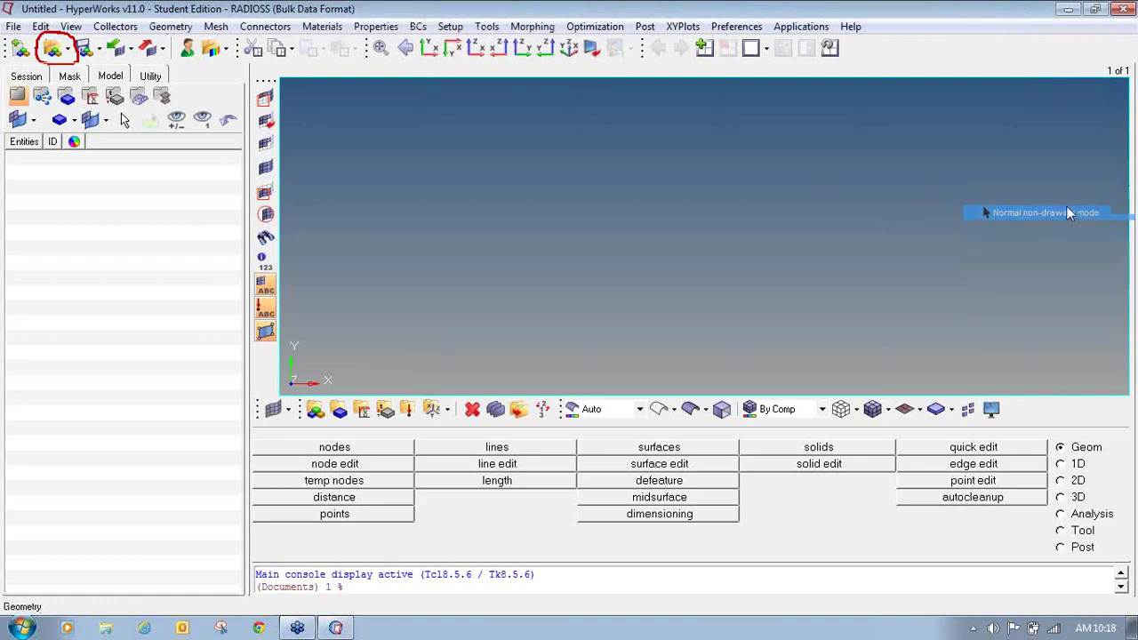
- Open the model Bracket.hm from the 7_Tutorial AutoMeshing folder inside Online_training_document
left_click(53, 50)
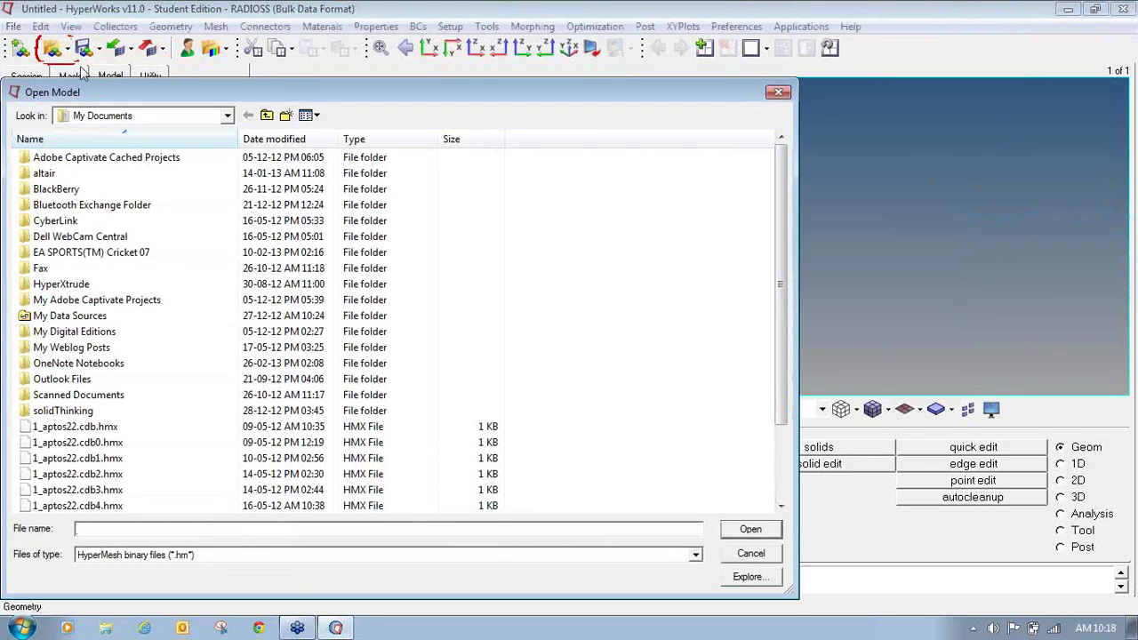
left_click(223, 115)
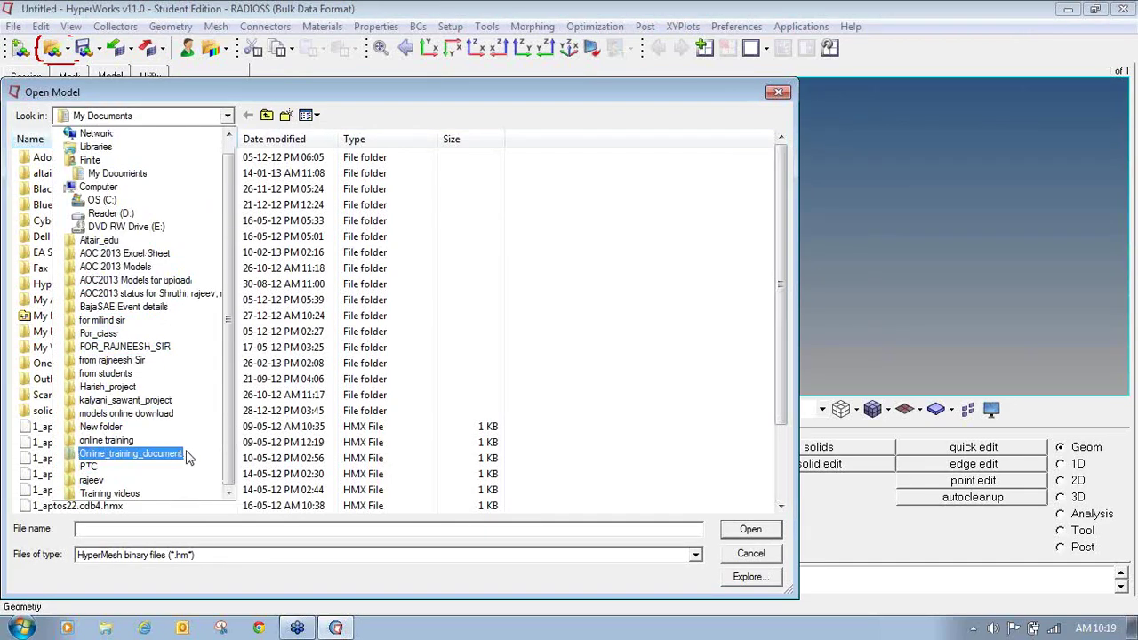
left_click(186, 455)
double_click(160, 235)
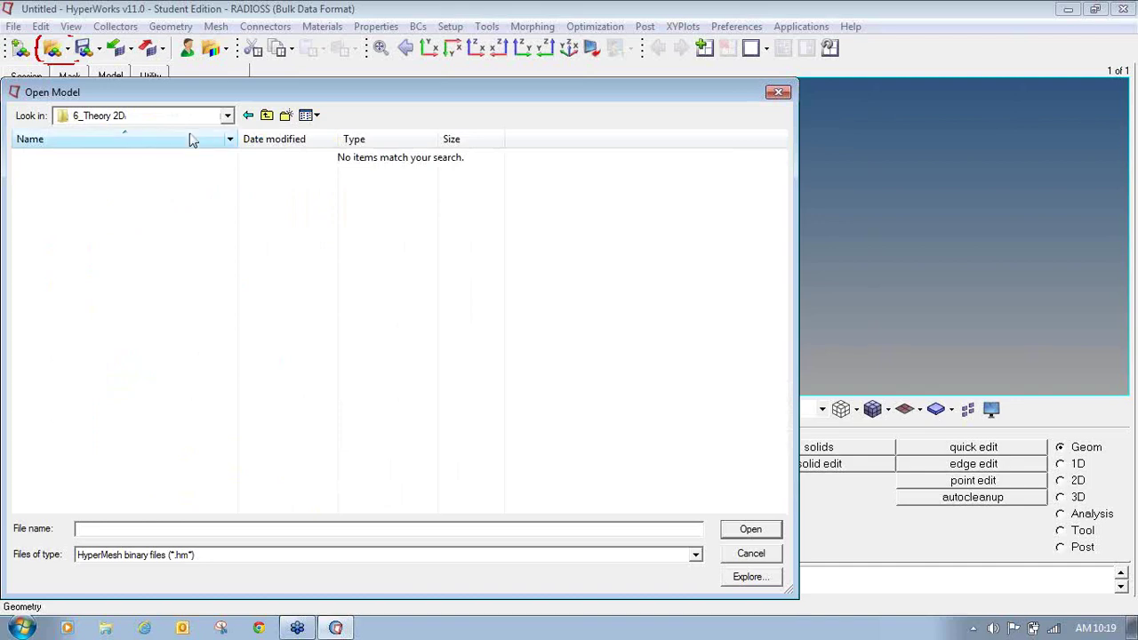
left_click(266, 115)
double_click(169, 255)
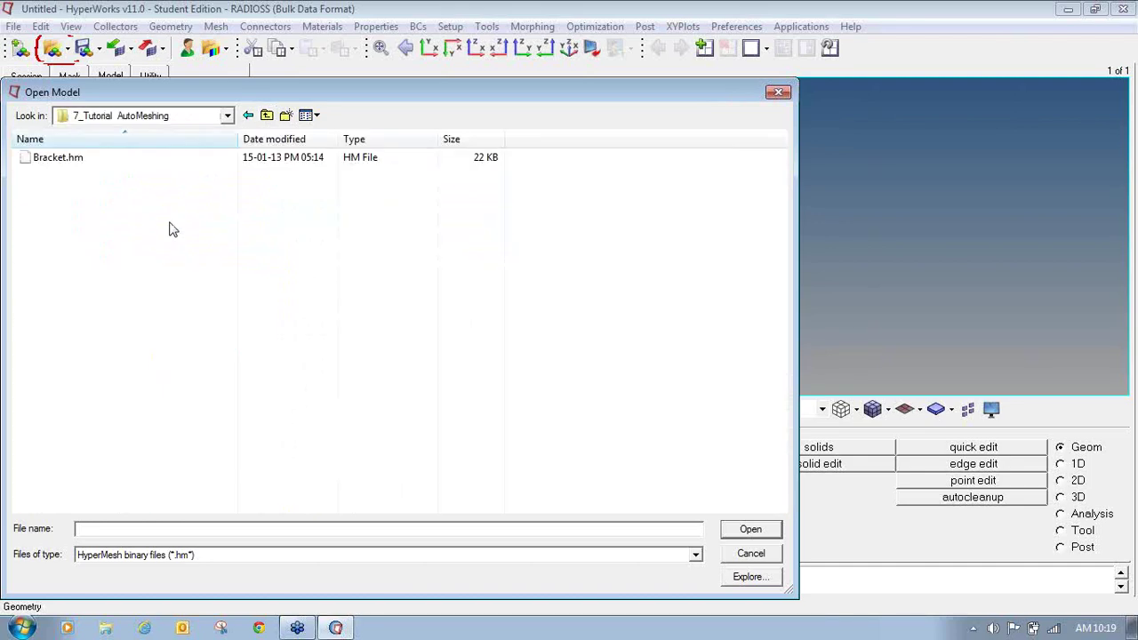
double_click(153, 164)
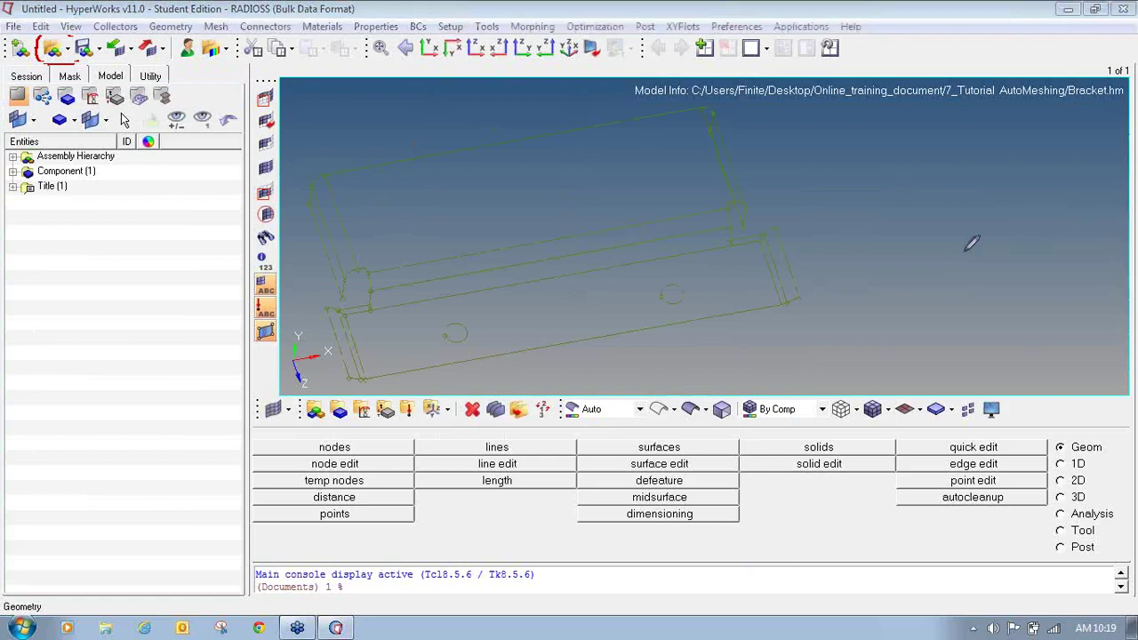
- Display the bracket geometry as shaded surfaces with edges and set the geometry color mode to Mixed
mouse_move(697, 397)
left_mouse_down()
mouse_move(679, 400)
mouse_move(686, 421)
mouse_move(716, 414)
mouse_move(710, 395)
mouse_move(696, 396)
left_mouse_up()
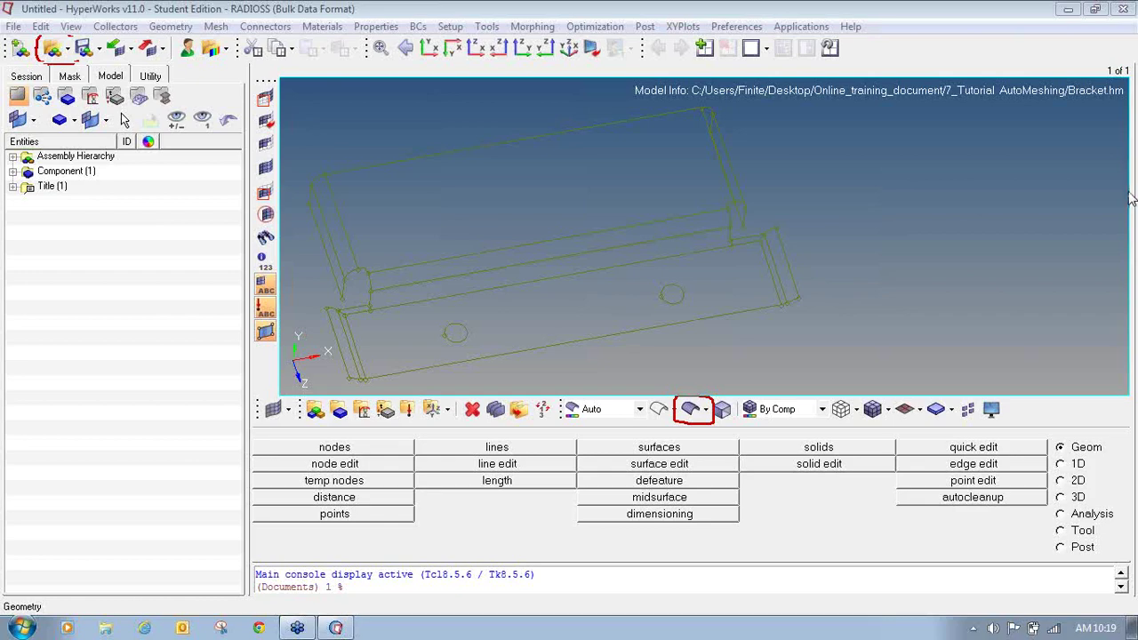
left_click(689, 409)
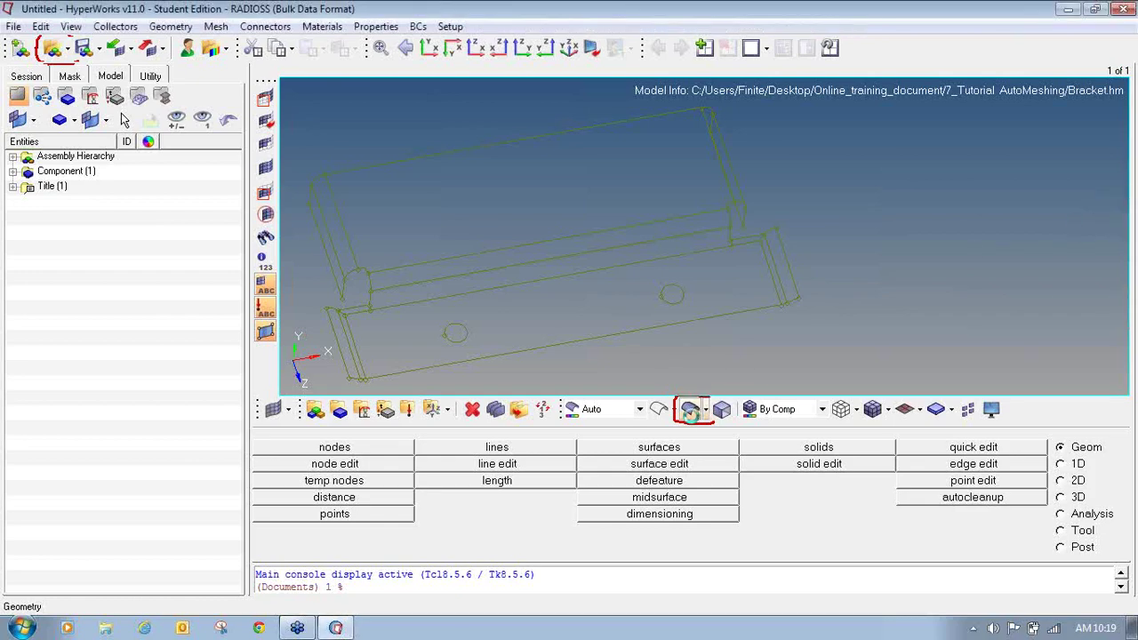
mouse_move(591, 281)
left_mouse_down("ctrl")
mouse_move(593, 265)
mouse_move(548, 295)
mouse_move(586, 299)
mouse_move(576, 294)
left_mouse_up("ctrl")
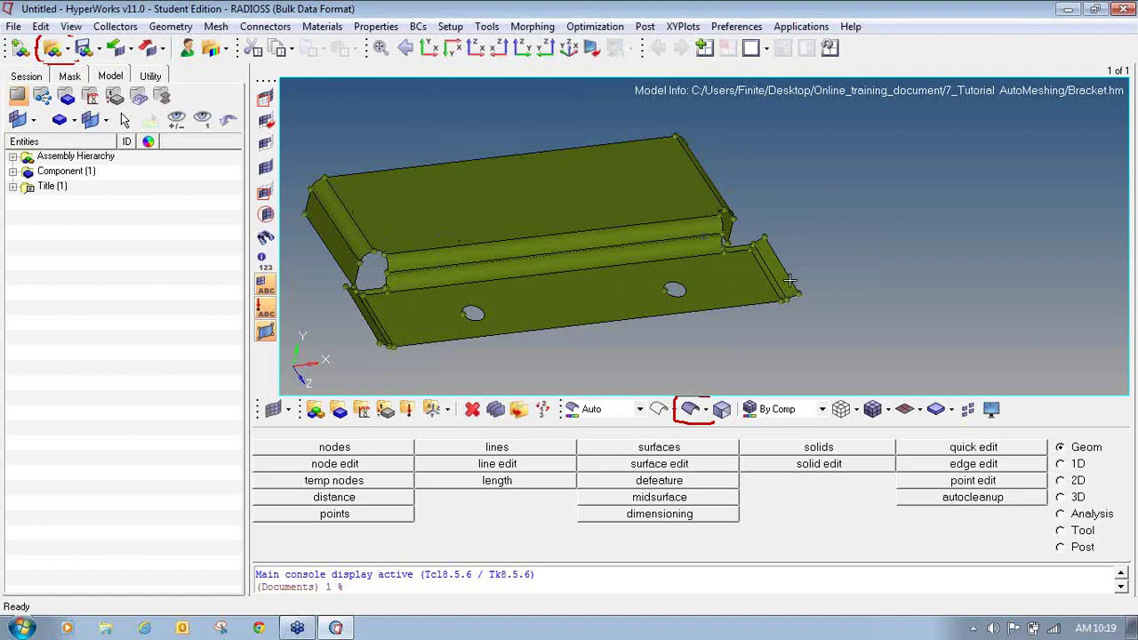
left_click(601, 413)
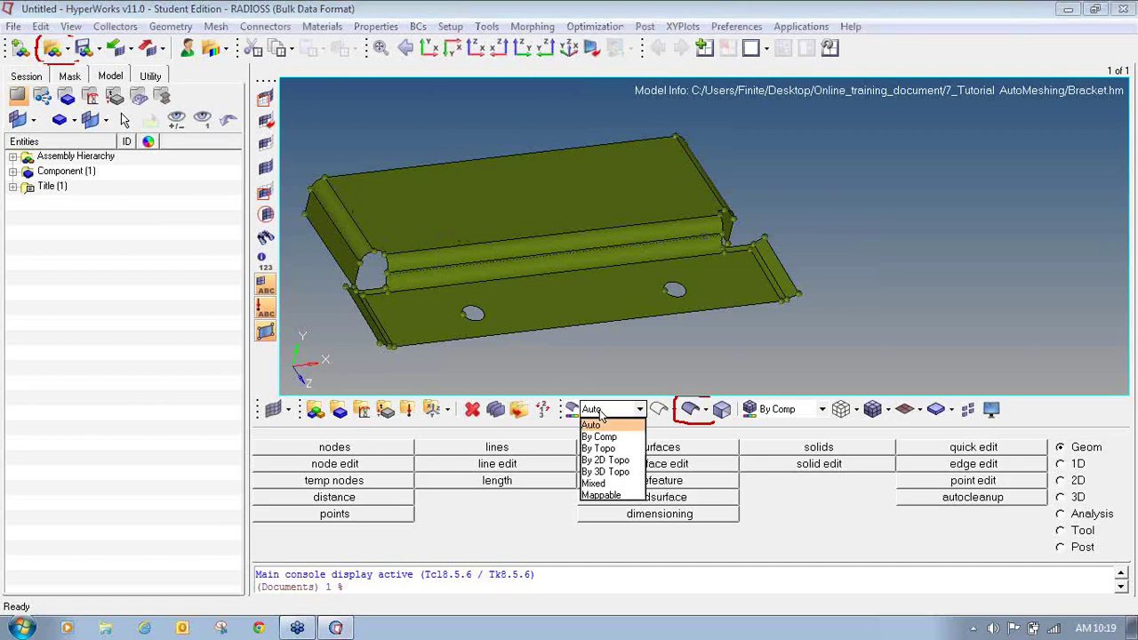
left_click(612, 485)
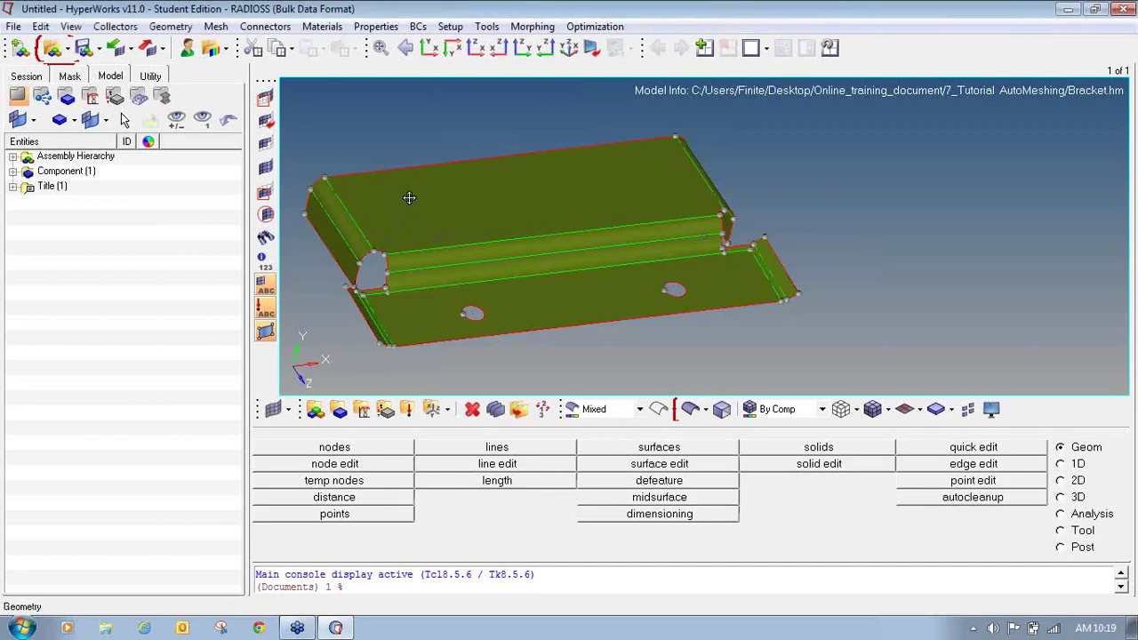
- Rotate, pan and zoom the bracket to examine its surfaces and colored edges
left_click_drag(428, 223, 430, 224, "ctrl")
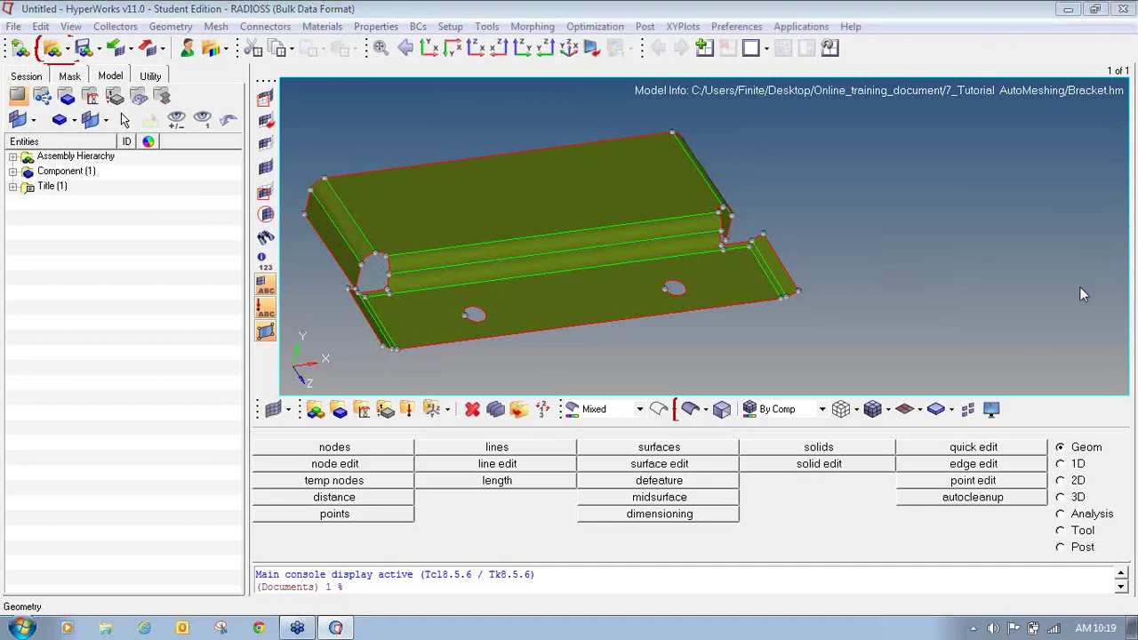
mouse_move(729, 222)
left_mouse_down("ctrl")
mouse_move(699, 229)
mouse_move(718, 246)
mouse_move(559, 193)
mouse_move(433, 241)
mouse_move(436, 225)
mouse_move(776, 212)
mouse_move(686, 240)
left_mouse_up("ctrl")
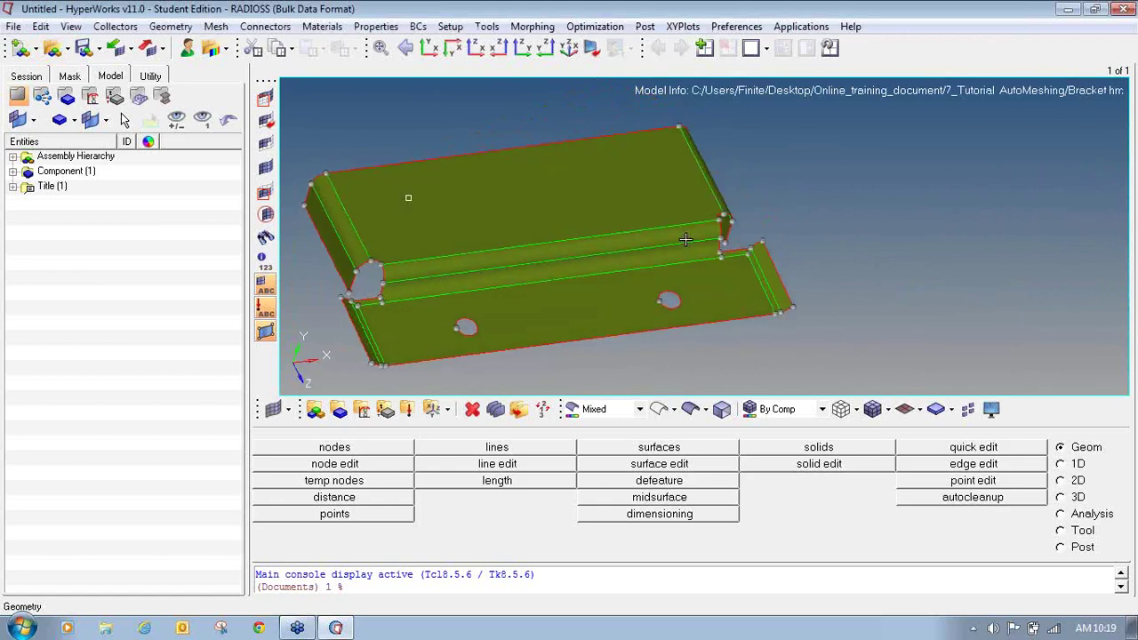
right_click_drag(522, 213, 546, 215, "ctrl")
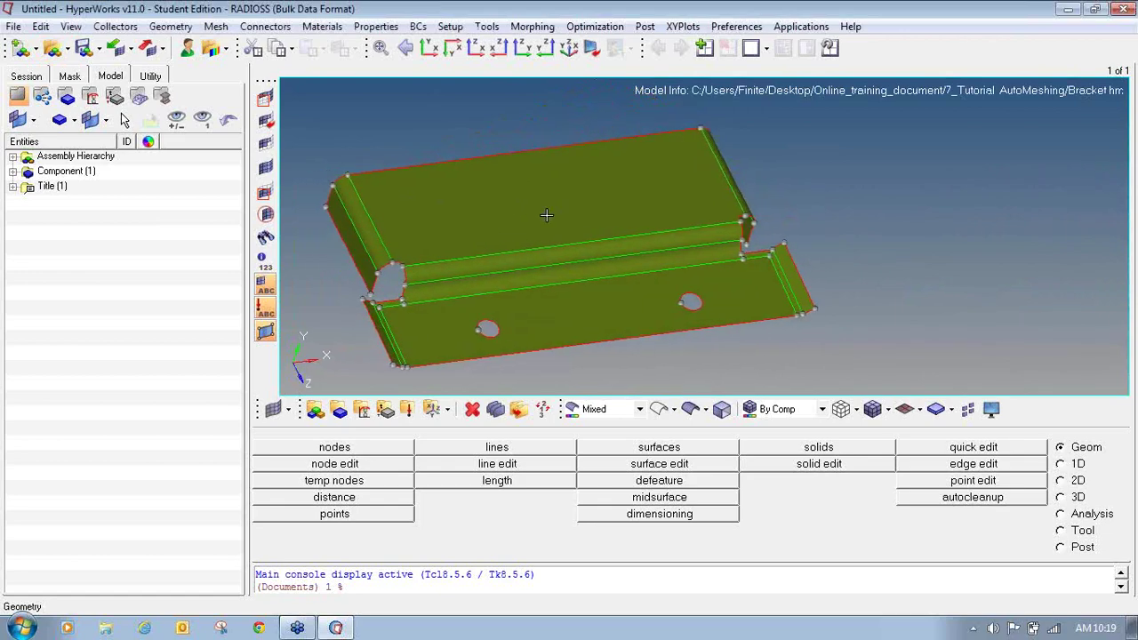
scroll(547, 215, "down", 1, "ctrl")
scroll(546, 215, "up", 2, "ctrl")
scroll(546, 215, "down", 2, "ctrl")
mouse_move(546, 215)
left_mouse_down("ctrl")
mouse_move(574, 232)
mouse_move(637, 188)
mouse_move(613, 209)
mouse_move(574, 187)
mouse_move(577, 226)
mouse_move(508, 234)
mouse_move(482, 196)
mouse_move(579, 228)
mouse_move(570, 299)
left_mouse_up("ctrl")
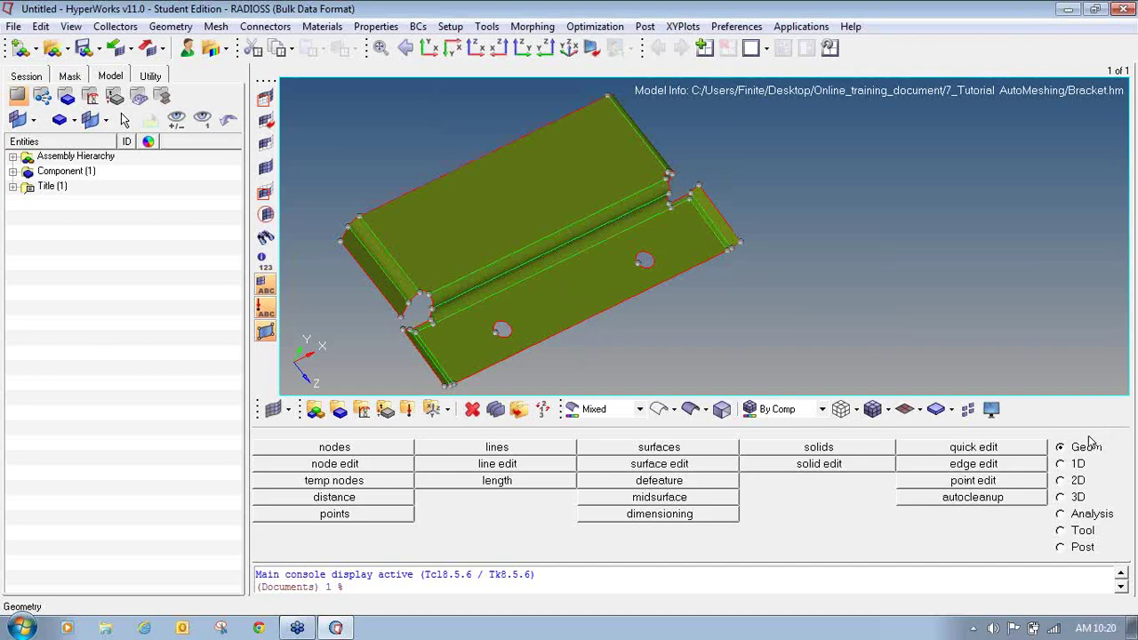
- Start a 2D automesh with the size and bias method and select all surfaces of the bracket
left_click(1088, 481)
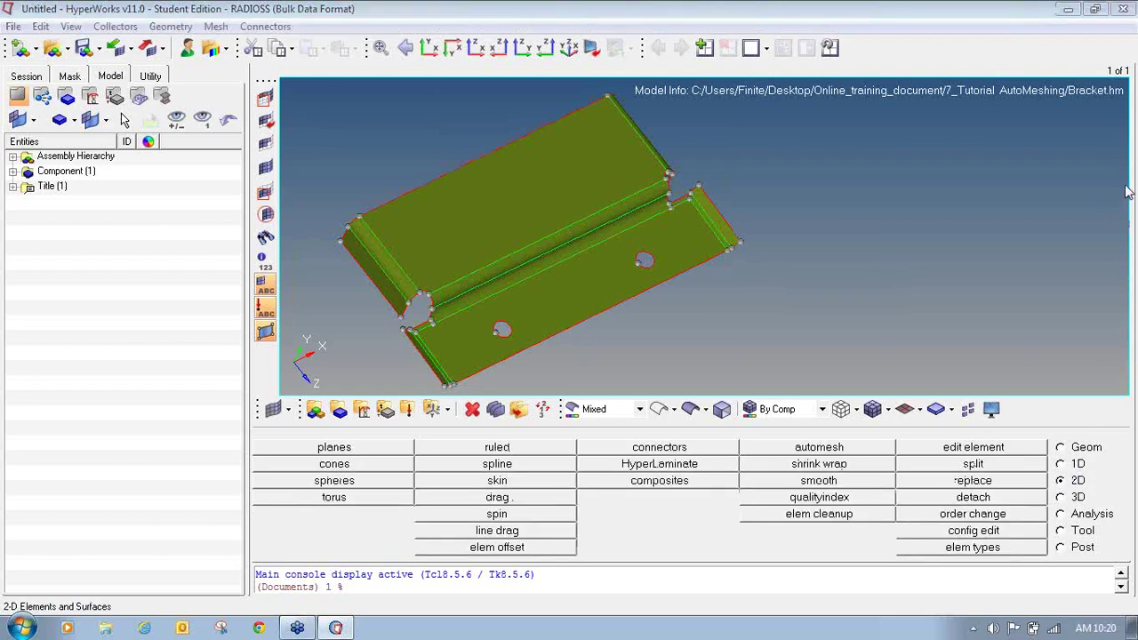
mouse_move(1070, 473)
left_mouse_down()
mouse_move(1056, 473)
mouse_move(1066, 490)
mouse_move(1092, 476)
left_mouse_up()
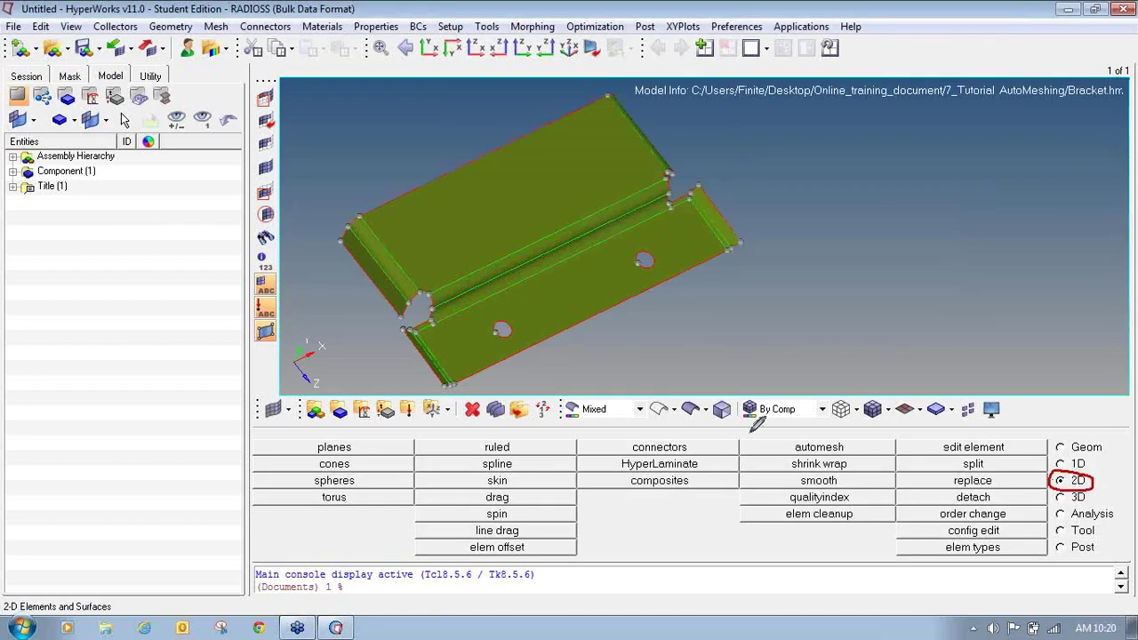
mouse_move(800, 436)
left_mouse_down()
mouse_move(823, 448)
mouse_move(852, 439)
mouse_move(800, 434)
left_mouse_up()
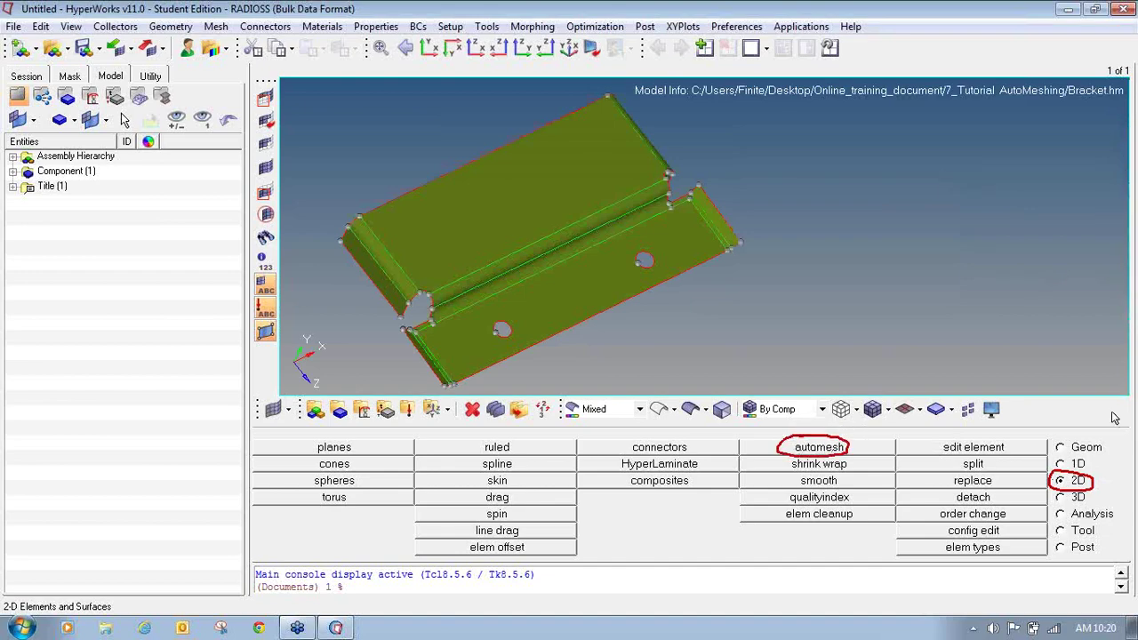
left_click(827, 451)
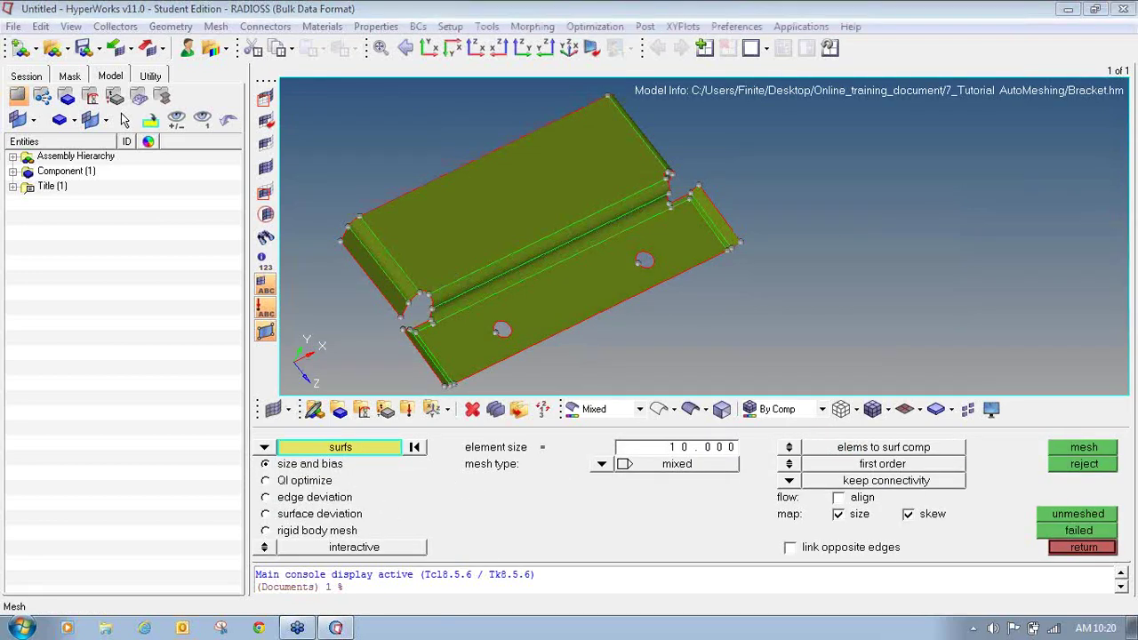
mouse_move(286, 454)
left_mouse_down()
mouse_move(256, 455)
mouse_move(286, 476)
mouse_move(362, 465)
mouse_move(286, 452)
left_mouse_up()
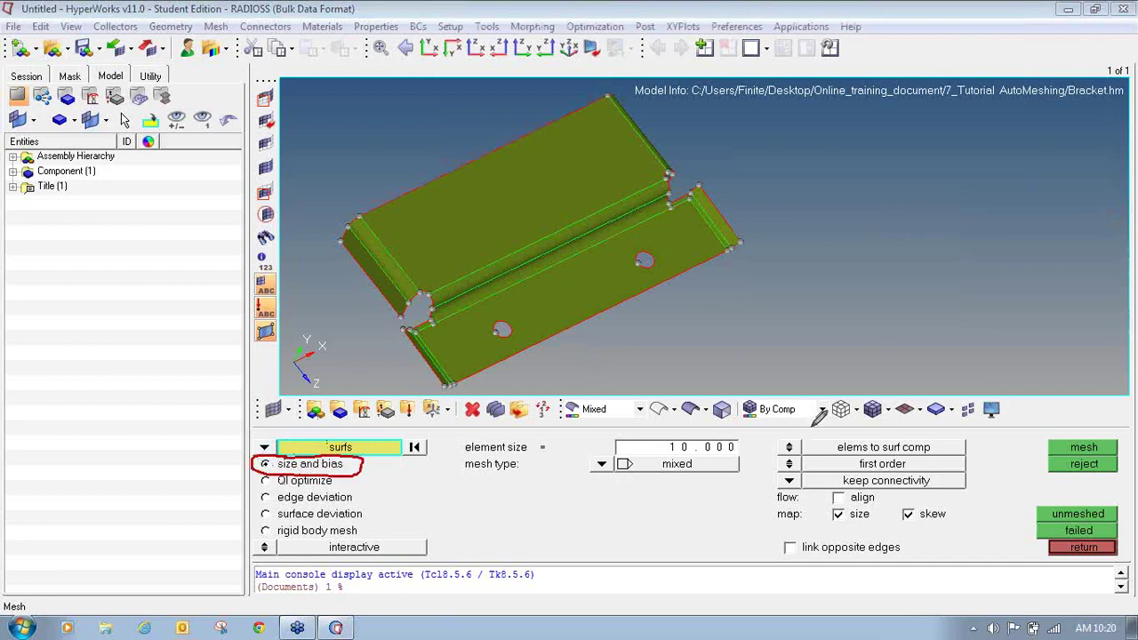
mouse_move(358, 445)
left_mouse_down()
mouse_move(348, 425)
mouse_move(322, 440)
mouse_move(364, 445)
mouse_move(349, 434)
left_mouse_up()
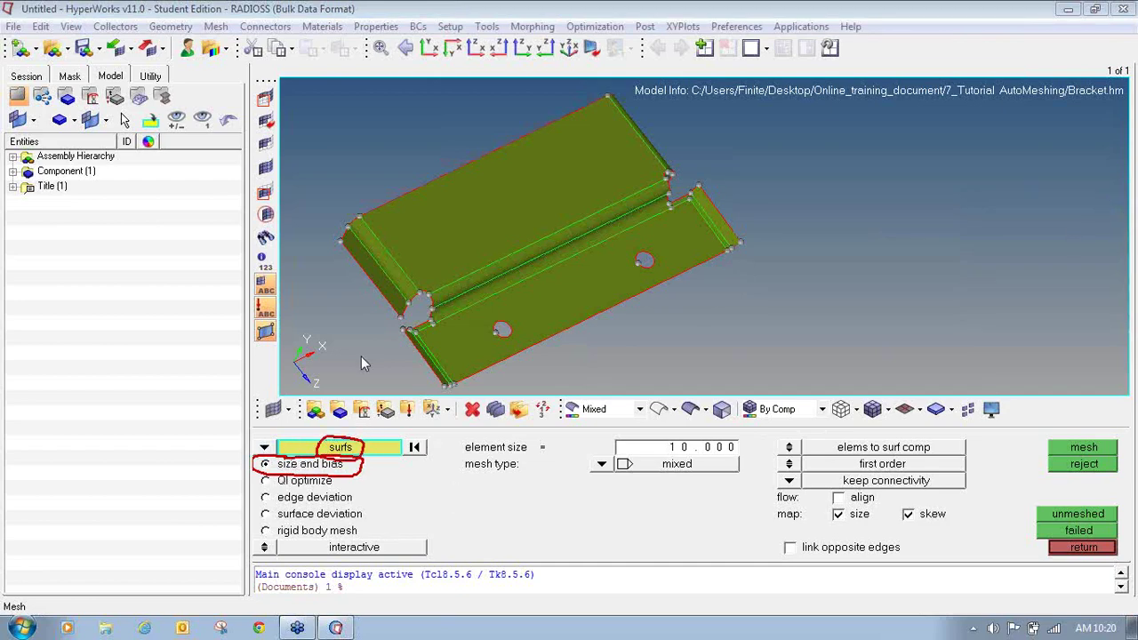
left_click(338, 449)
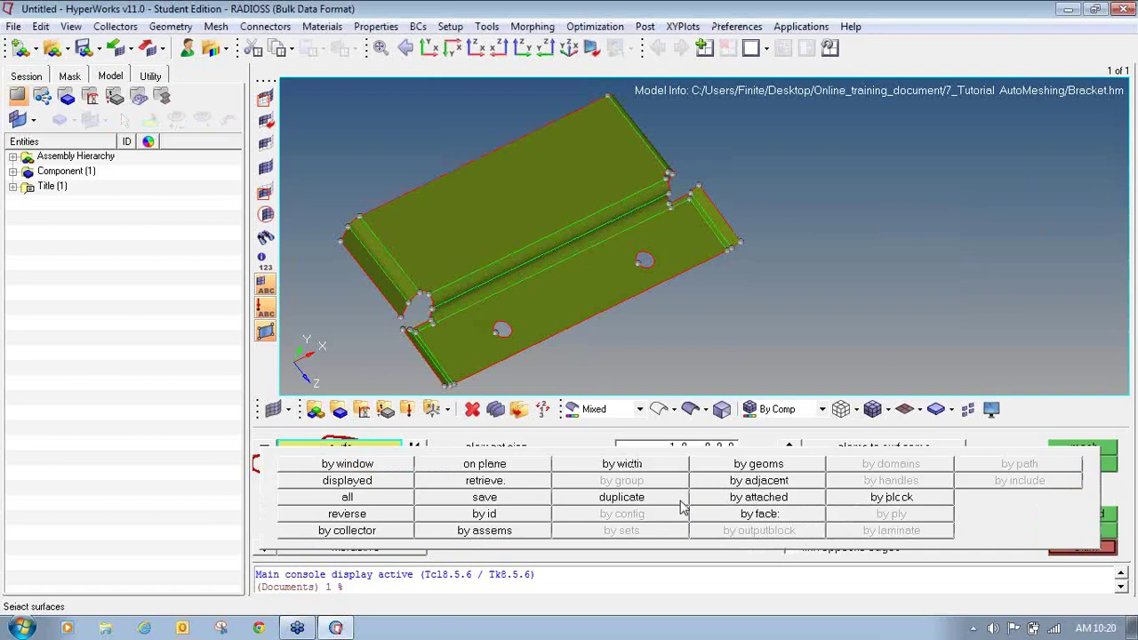
left_click(346, 498)
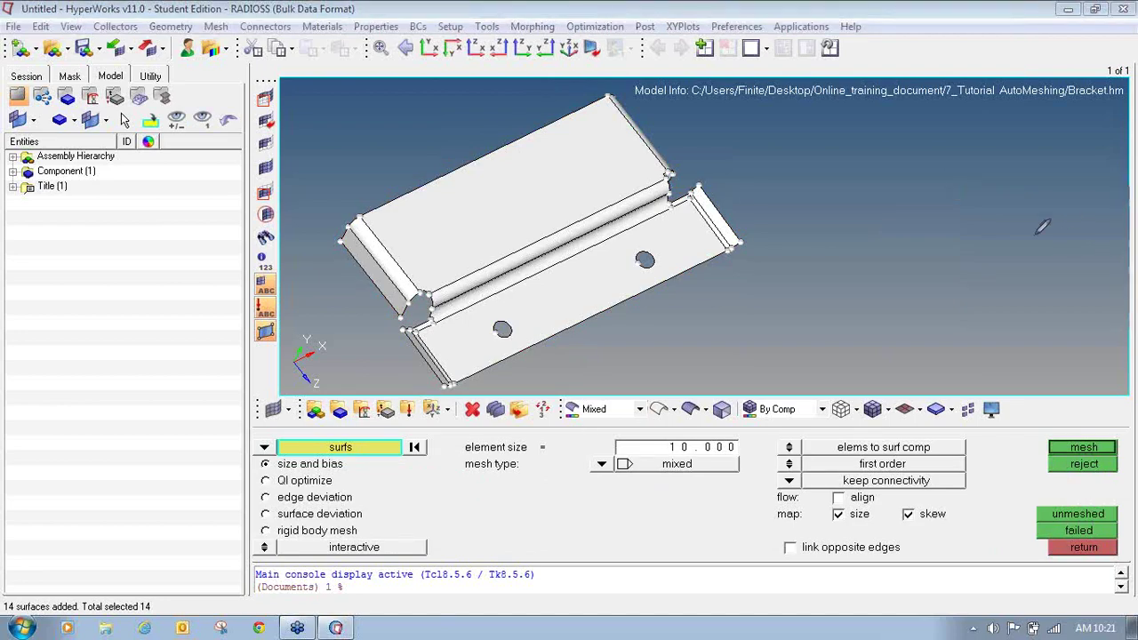
- Toggle the meshing mode between automatic and interactive, ending on interactive
mouse_move(264, 531)
left_mouse_down()
mouse_move(274, 554)
mouse_move(378, 558)
mouse_move(434, 544)
mouse_move(369, 531)
mouse_move(256, 537)
left_mouse_up()
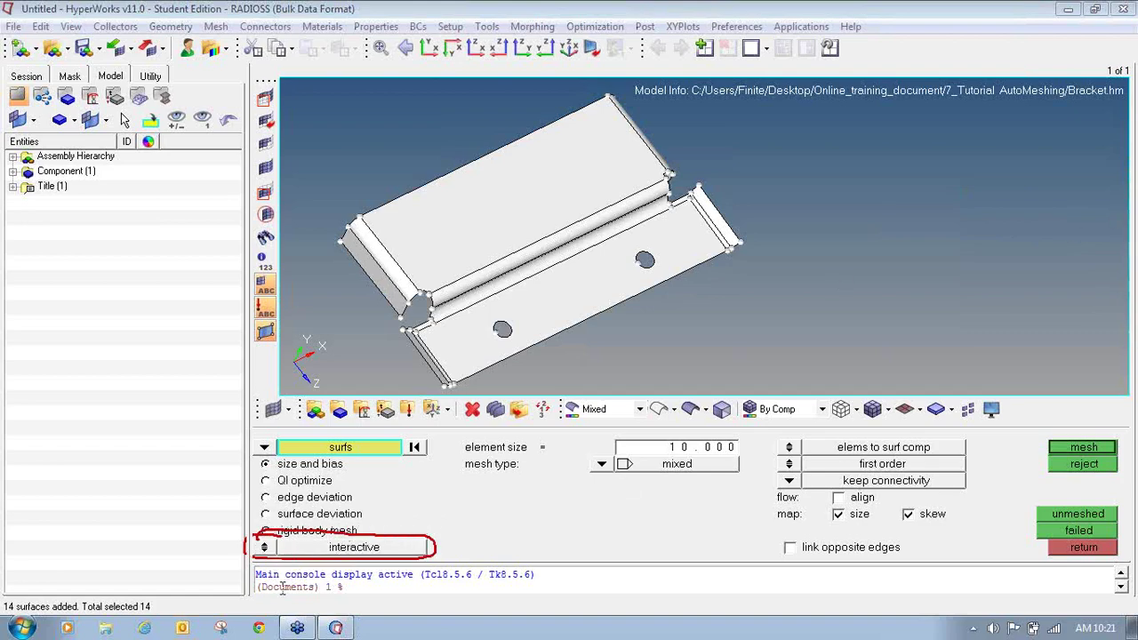
left_click(265, 548)
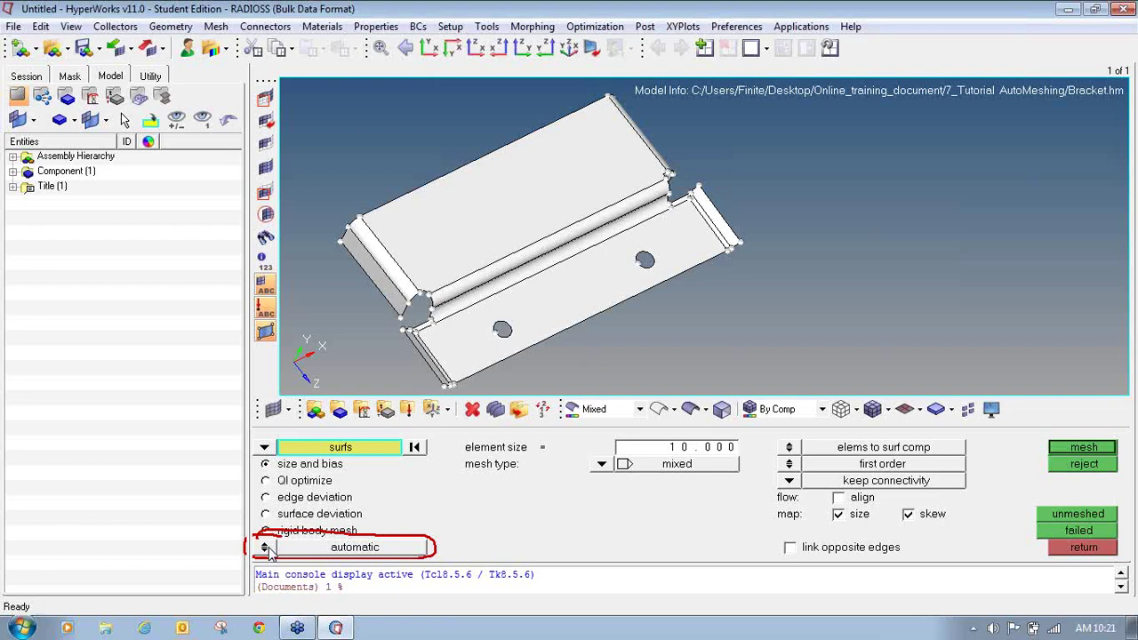
left_click(265, 547)
left_click(265, 548)
left_click(265, 548)
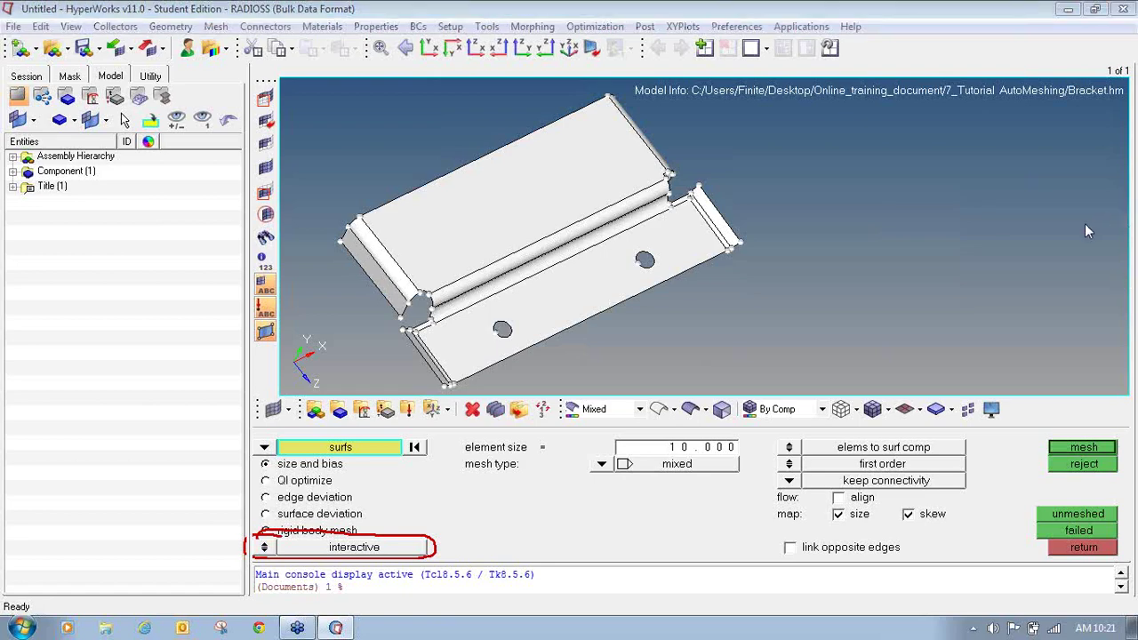
- Set the automesh element size to 4 with mixed as the mesh type
mouse_move(469, 434)
left_mouse_down()
mouse_move(477, 464)
mouse_move(755, 471)
mouse_move(679, 425)
mouse_move(512, 425)
left_mouse_up()
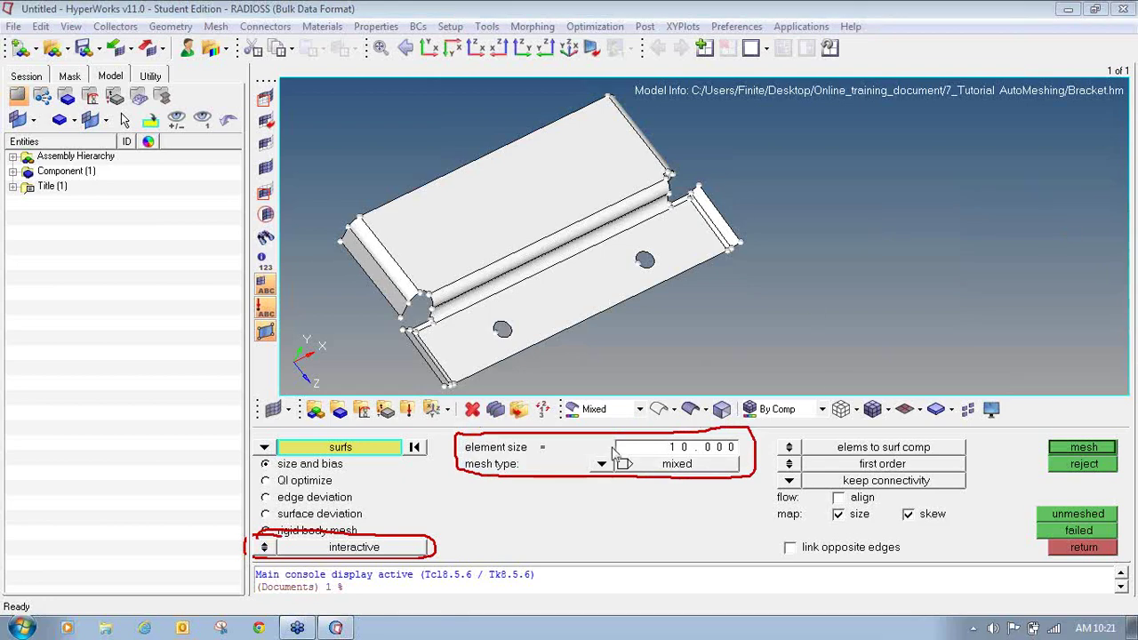
left_click(652, 451)
type("4")
key("Return")
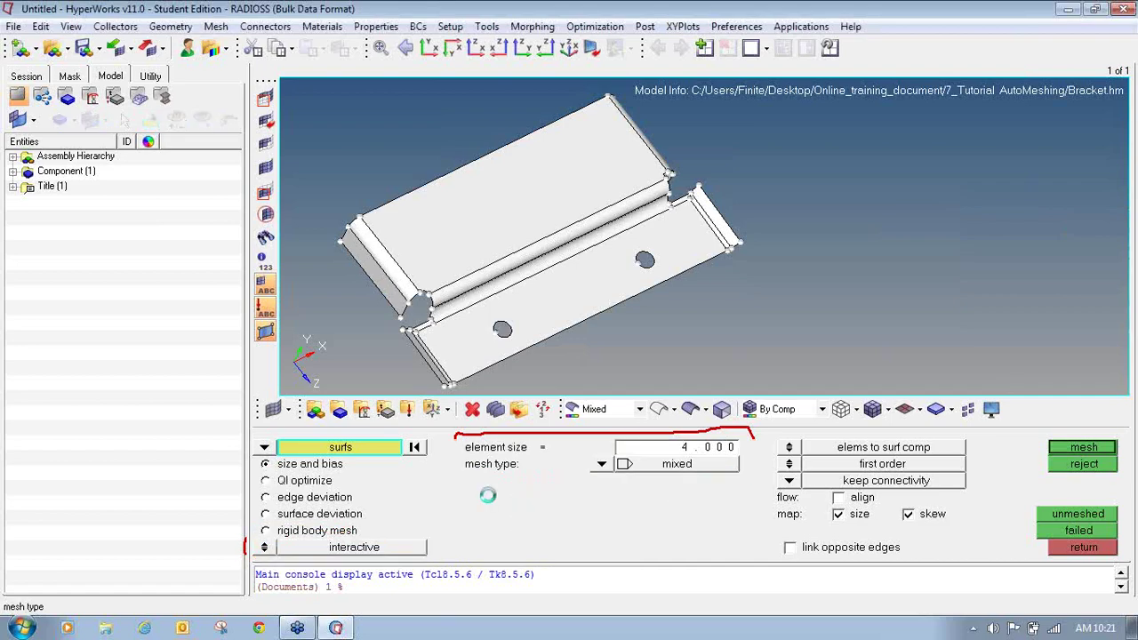
left_click(601, 464)
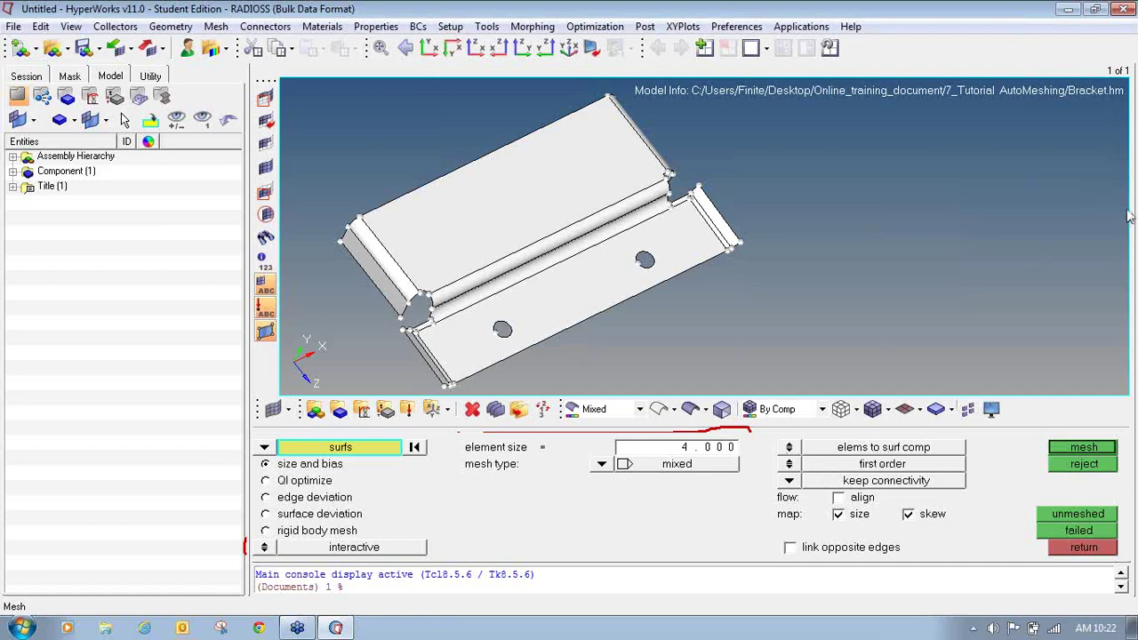
mouse_move(805, 451)
left_mouse_down()
mouse_move(772, 464)
mouse_move(947, 469)
mouse_move(907, 451)
left_mouse_up()
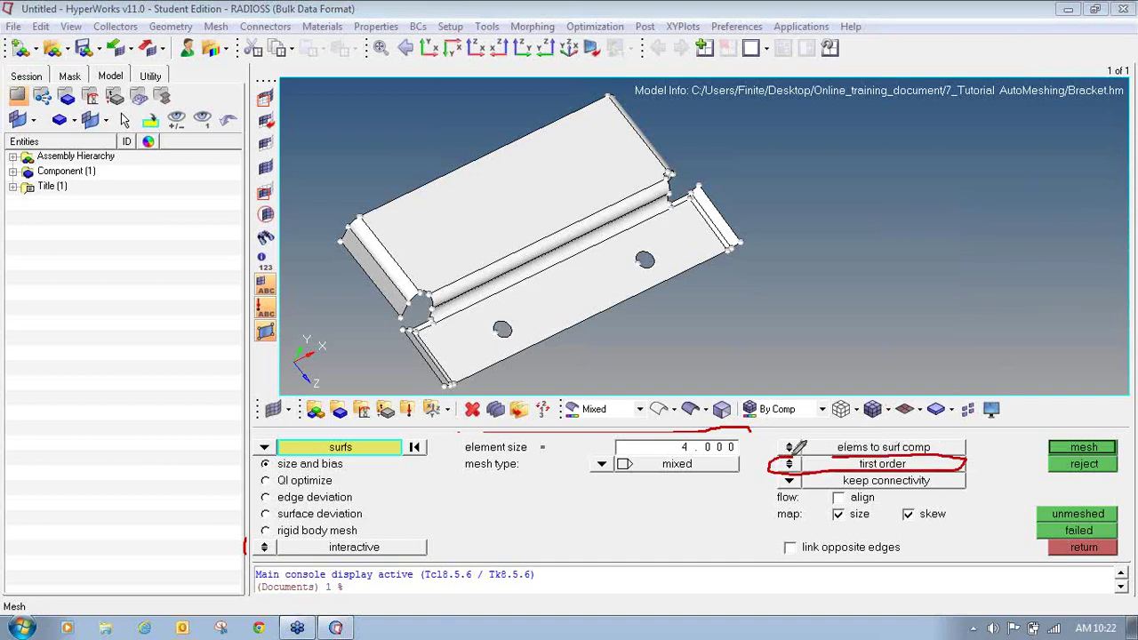
mouse_move(447, 499)
left_mouse_down()
mouse_move(450, 521)
mouse_move(473, 507)
mouse_move(451, 498)
mouse_move(526, 524)
mouse_move(531, 496)
mouse_move(498, 496)
left_mouse_up()
mouse_move(570, 496)
left_mouse_down()
mouse_move(552, 524)
mouse_move(588, 516)
mouse_move(571, 497)
left_mouse_up()
mouse_move(649, 495)
left_mouse_down()
mouse_move(673, 522)
mouse_move(650, 494)
left_mouse_up()
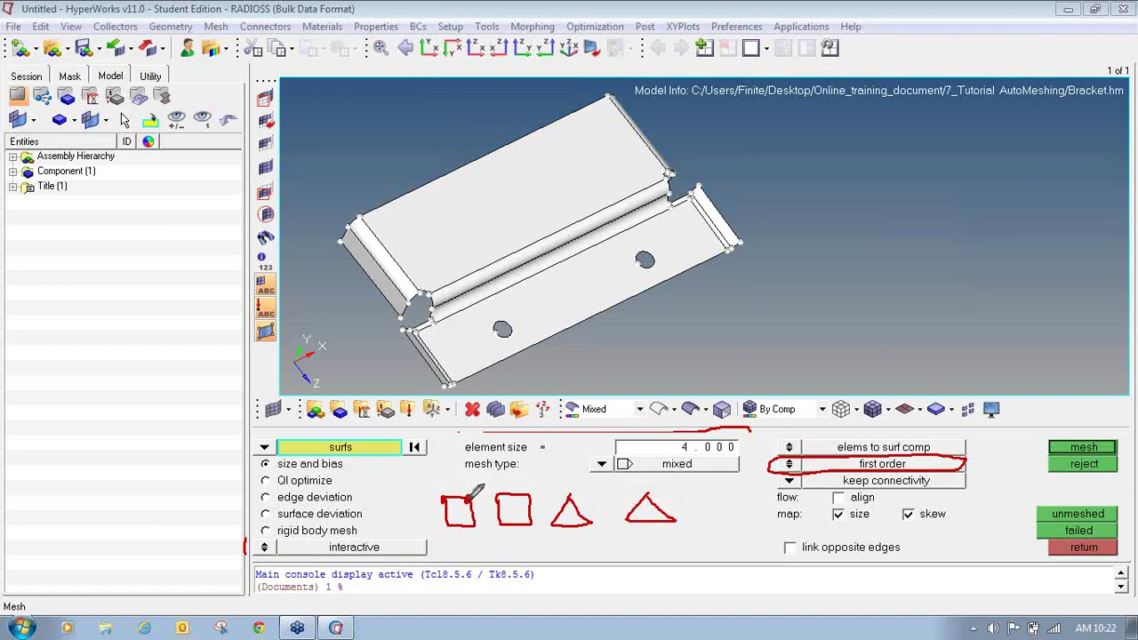
left_click_drag(472, 526, 449, 526)
mouse_move(496, 494)
left_mouse_down()
mouse_move(526, 494)
mouse_move(533, 515)
left_mouse_up()
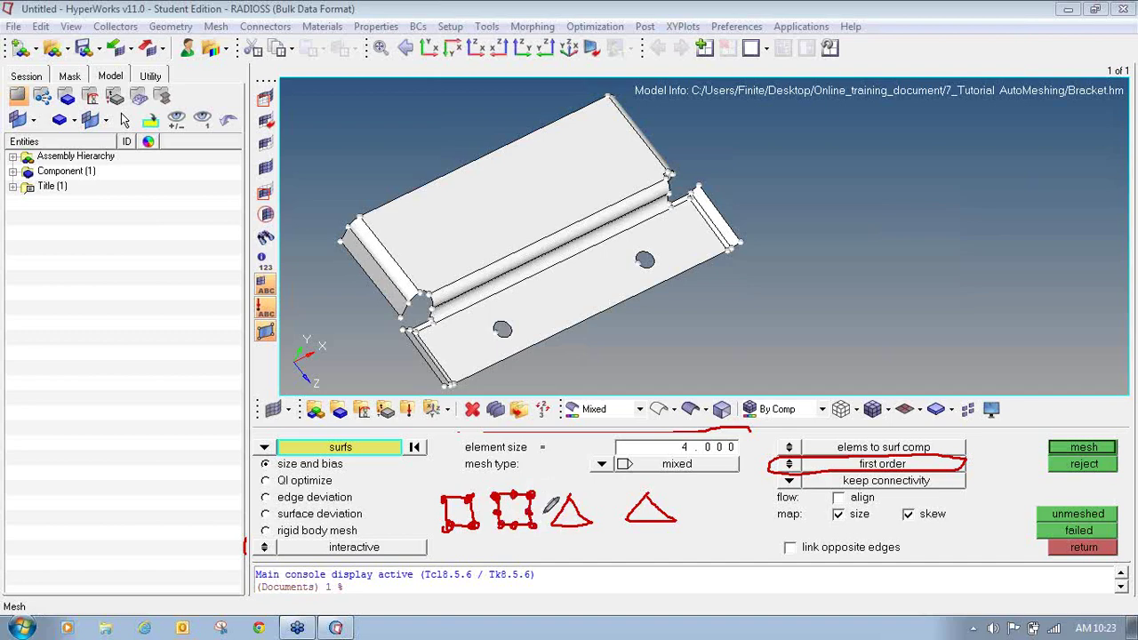
mouse_move(563, 495)
left_mouse_down()
mouse_move(552, 529)
mouse_move(590, 524)
mouse_move(572, 527)
left_mouse_up()
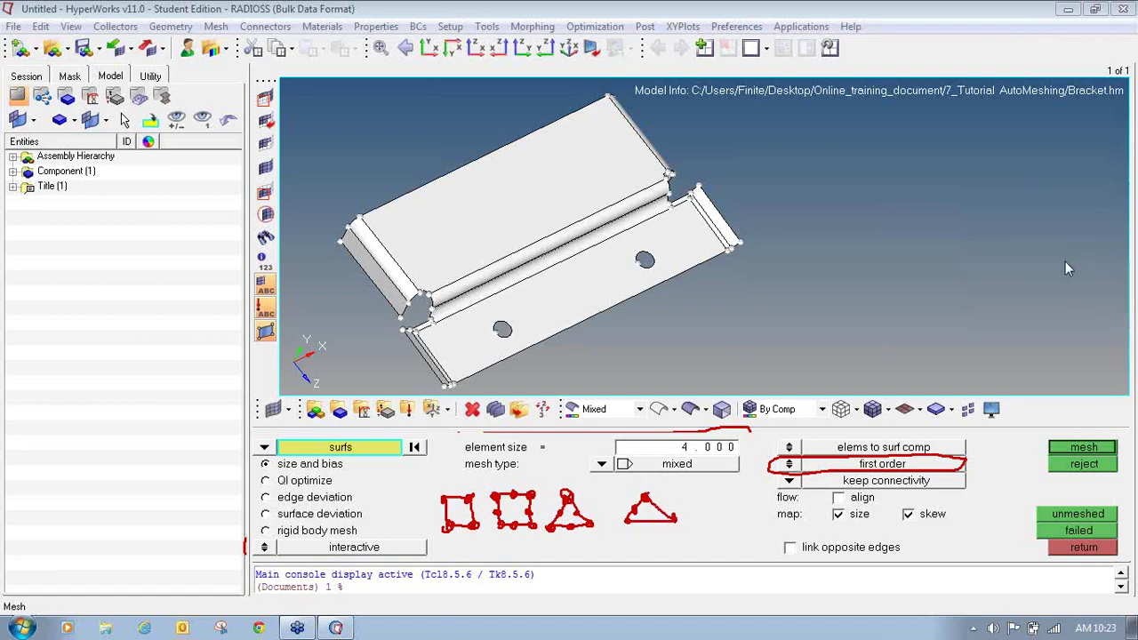
left_click(1056, 285)
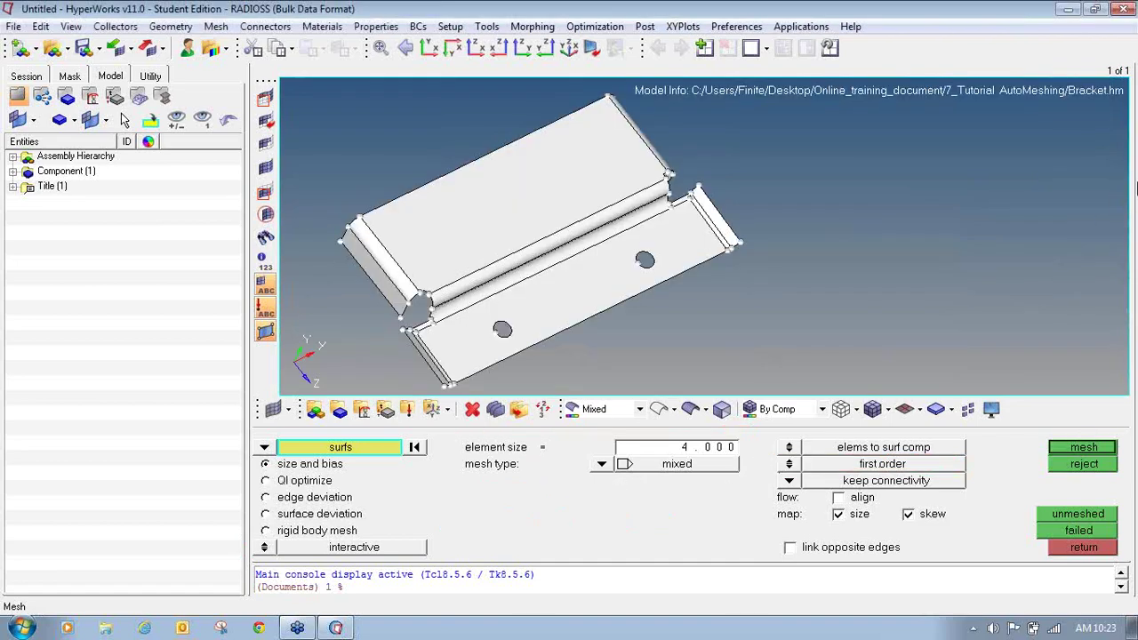
- Mesh all selected surfaces of the bracket with connectivity kept, and accept the mesh
left_click(788, 481)
left_click(777, 483)
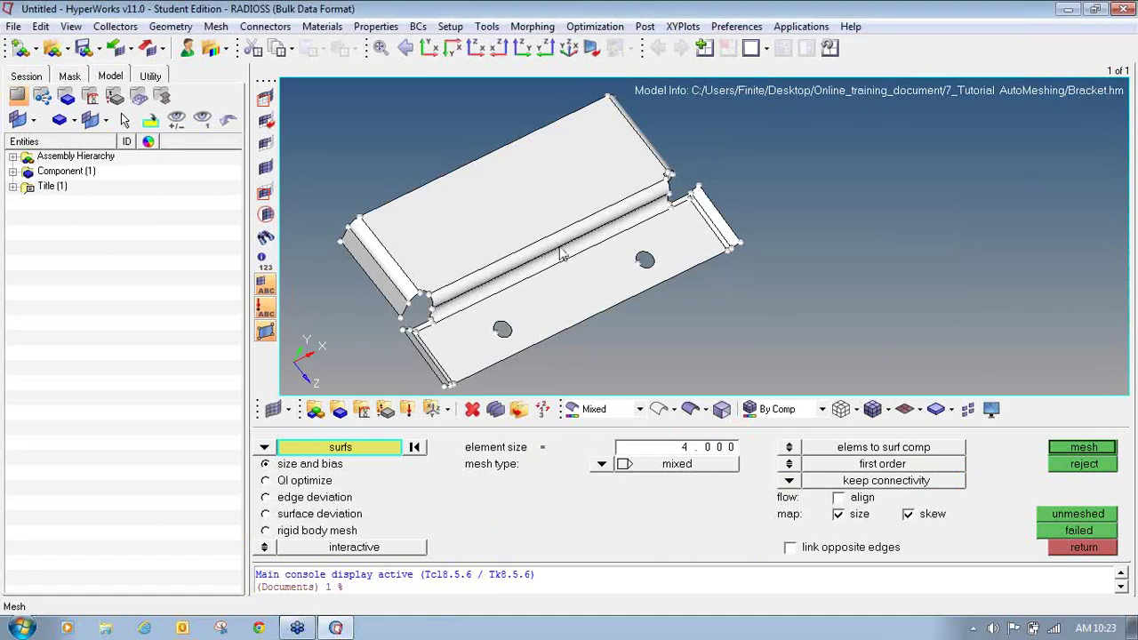
left_click(1082, 447)
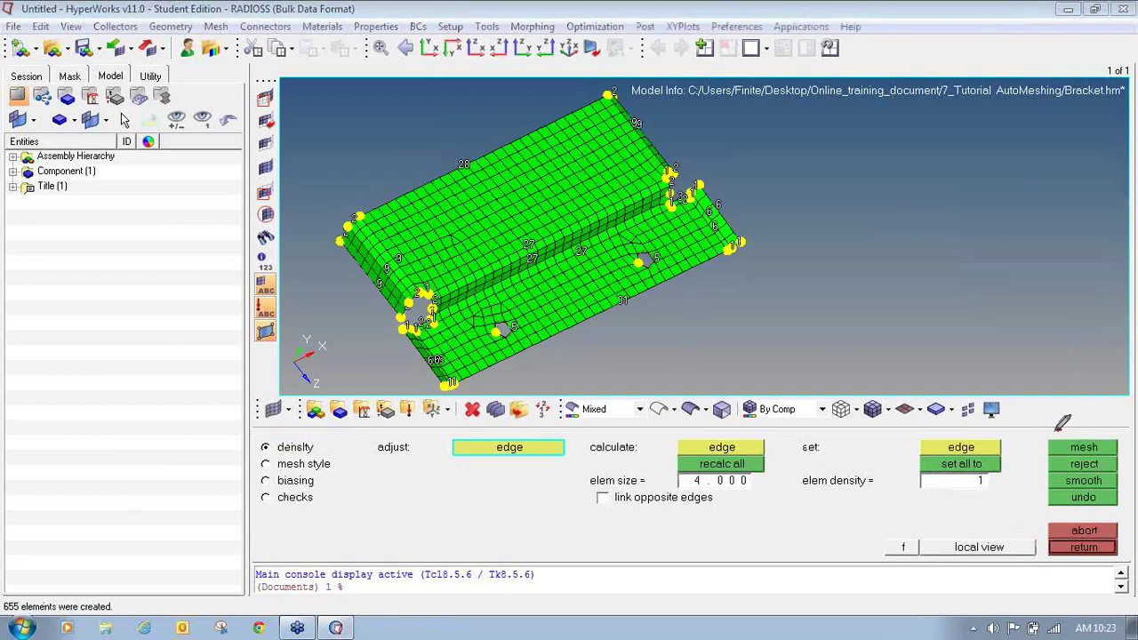
mouse_move(1066, 431)
left_mouse_down()
mouse_move(1059, 452)
mouse_move(1106, 429)
left_mouse_up()
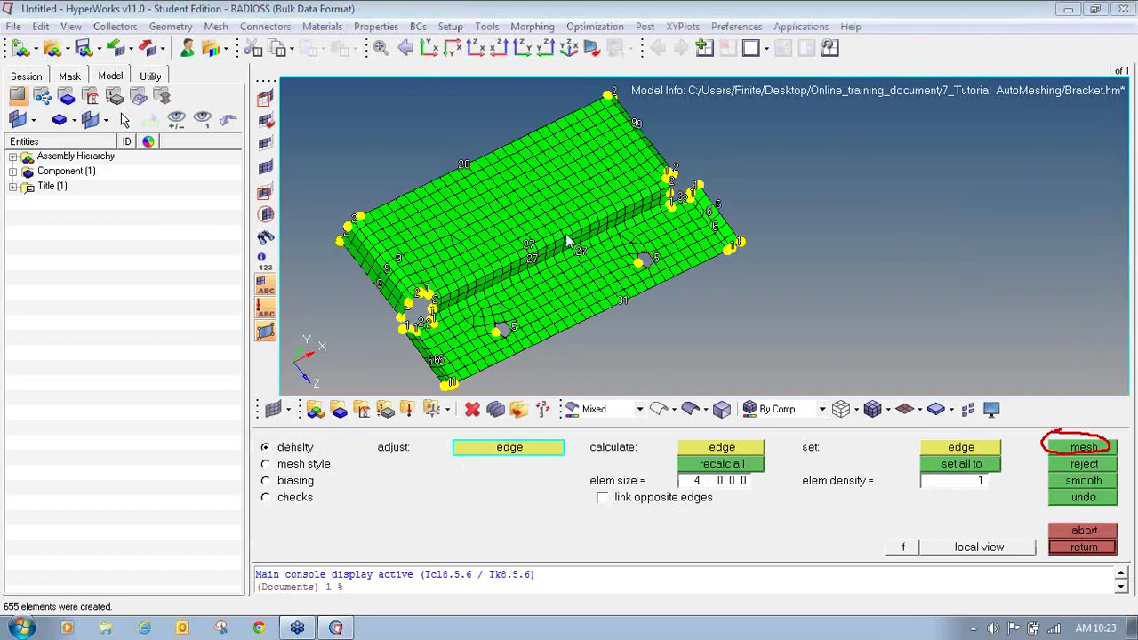
left_click_drag(578, 259, 421, 248, "ctrl")
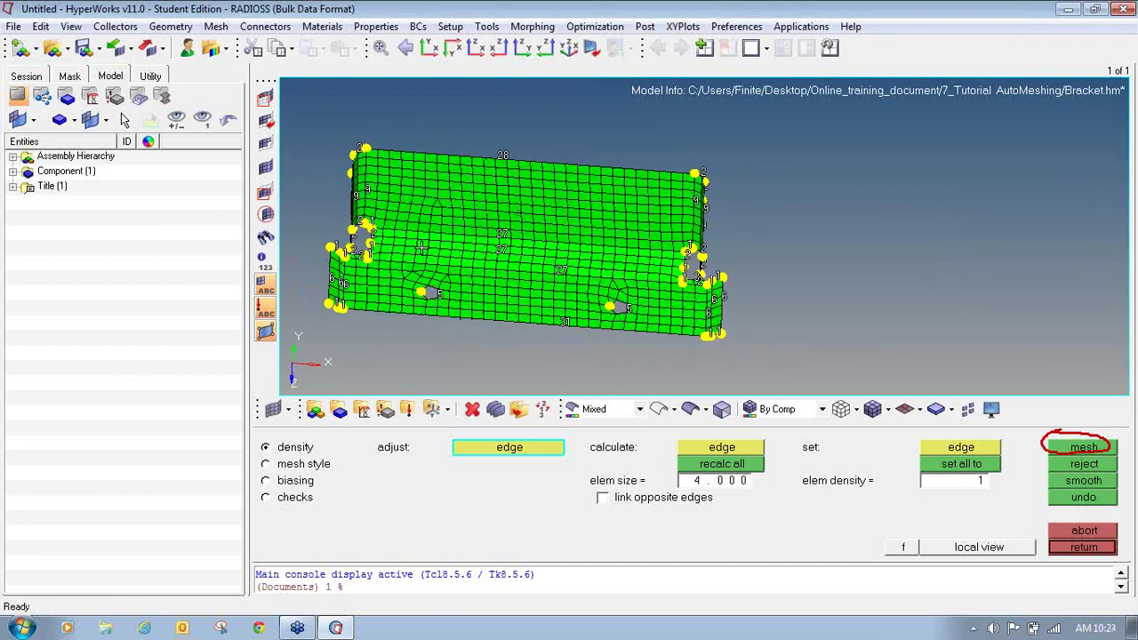
left_click(1078, 547)
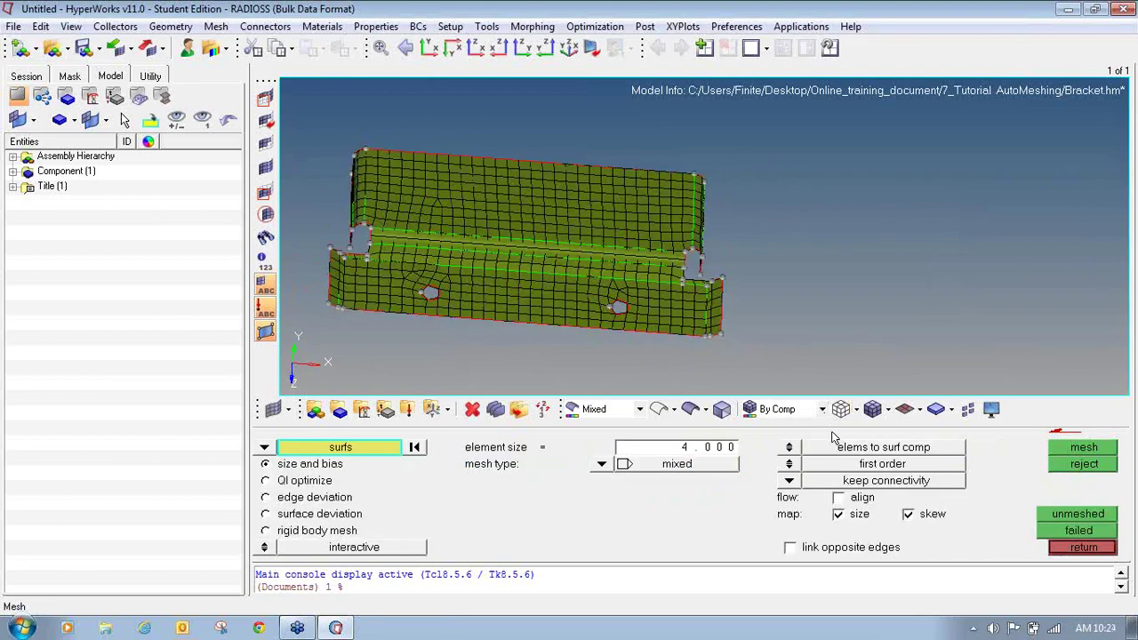
- Hide the geometry of component lvl0 to examine the mesh on its own, and show the geometry again
left_click_drag(489, 277, 575, 279, "ctrl")
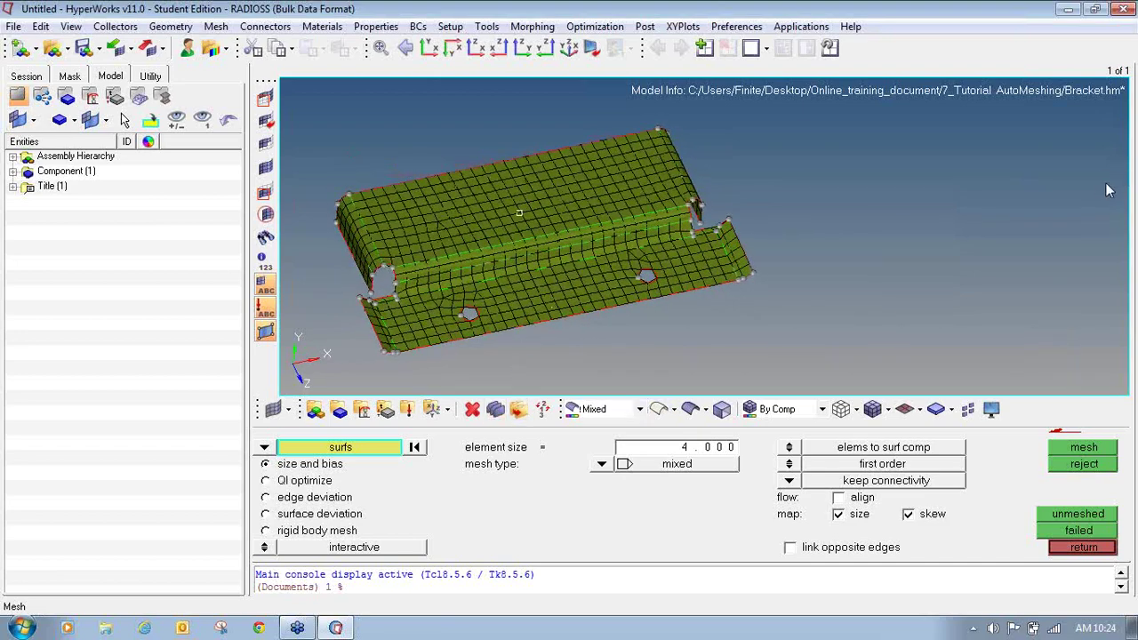
left_click(1090, 223)
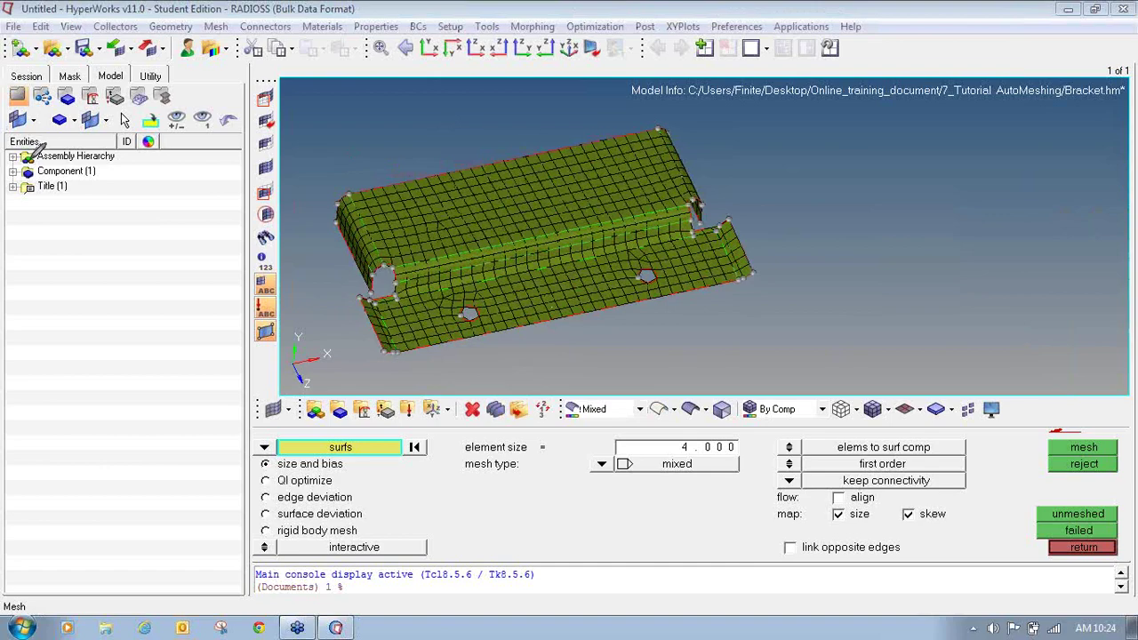
mouse_move(16, 165)
left_mouse_down()
mouse_move(22, 180)
mouse_move(117, 175)
mouse_move(5, 171)
left_mouse_up()
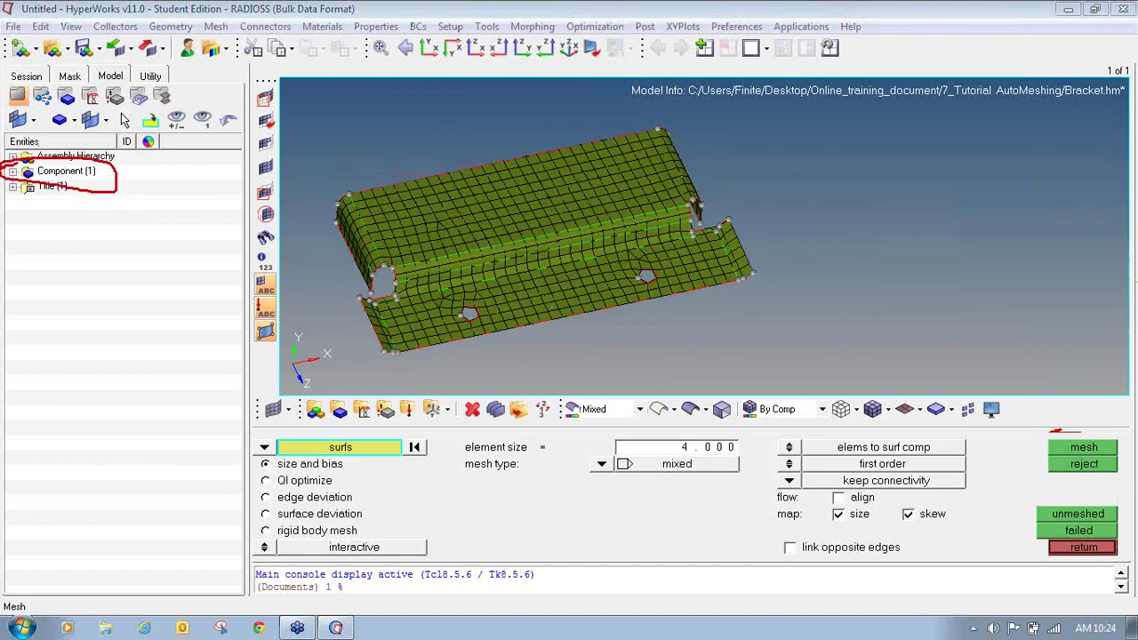
left_click(14, 170)
left_click(42, 186)
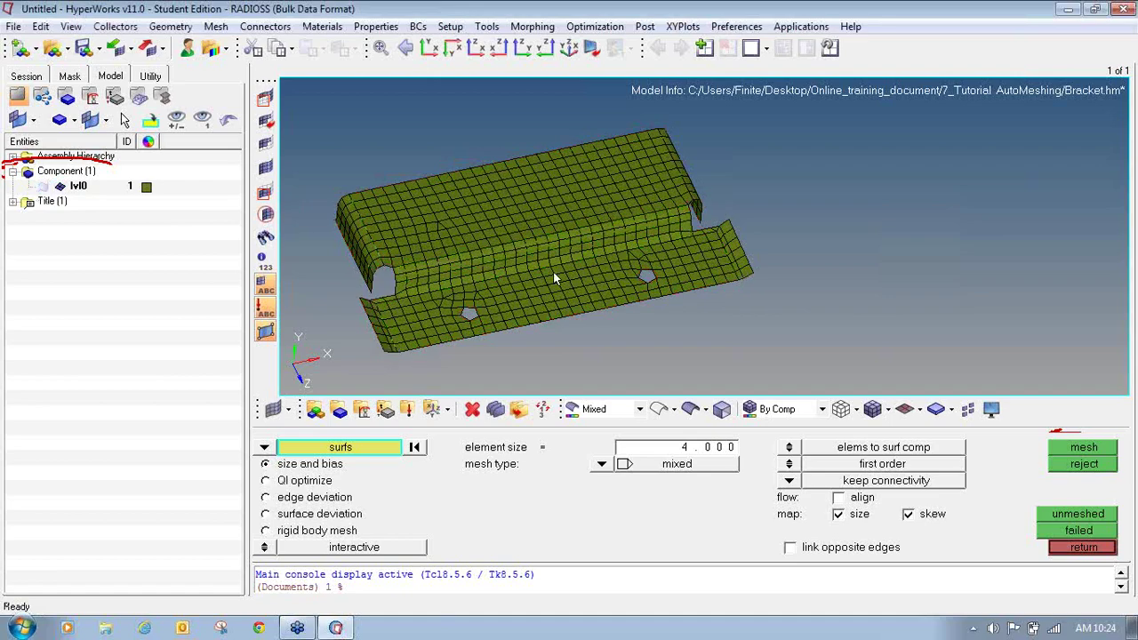
mouse_move(618, 278)
left_mouse_down("ctrl")
mouse_move(575, 261)
mouse_move(609, 255)
left_mouse_up("ctrl")
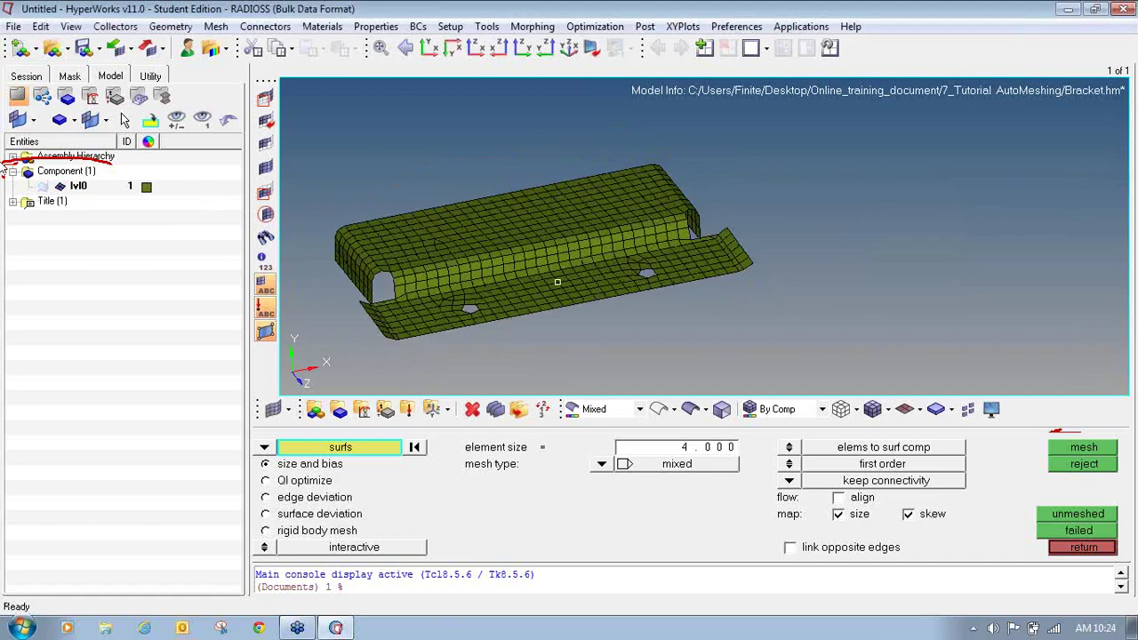
left_click(43, 186)
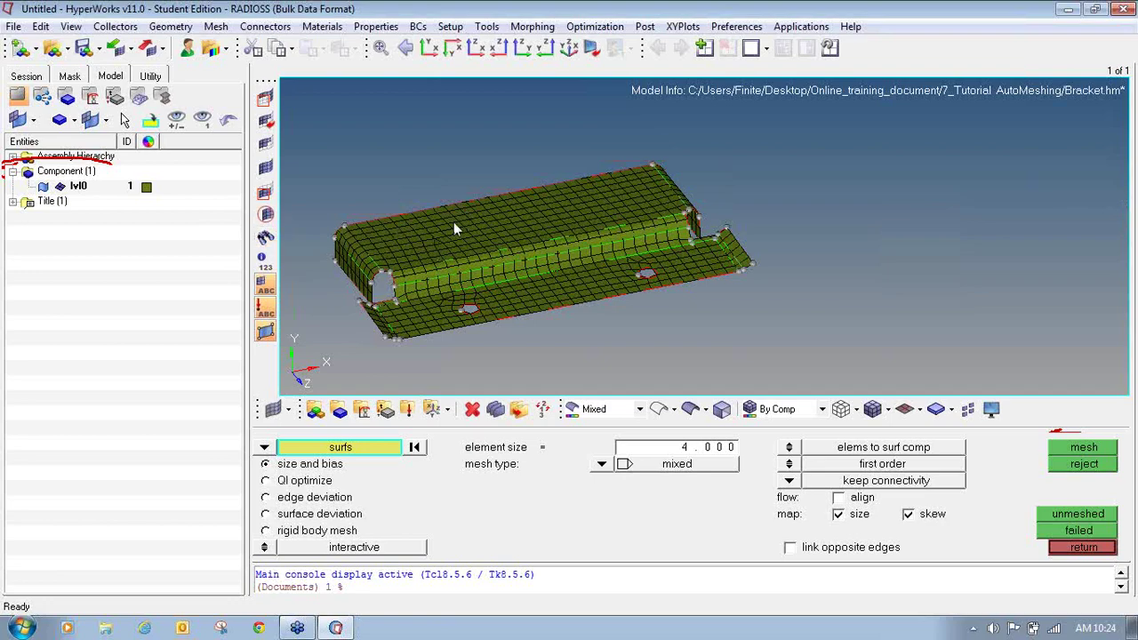
left_click_drag(570, 241, 584, 265, "ctrl")
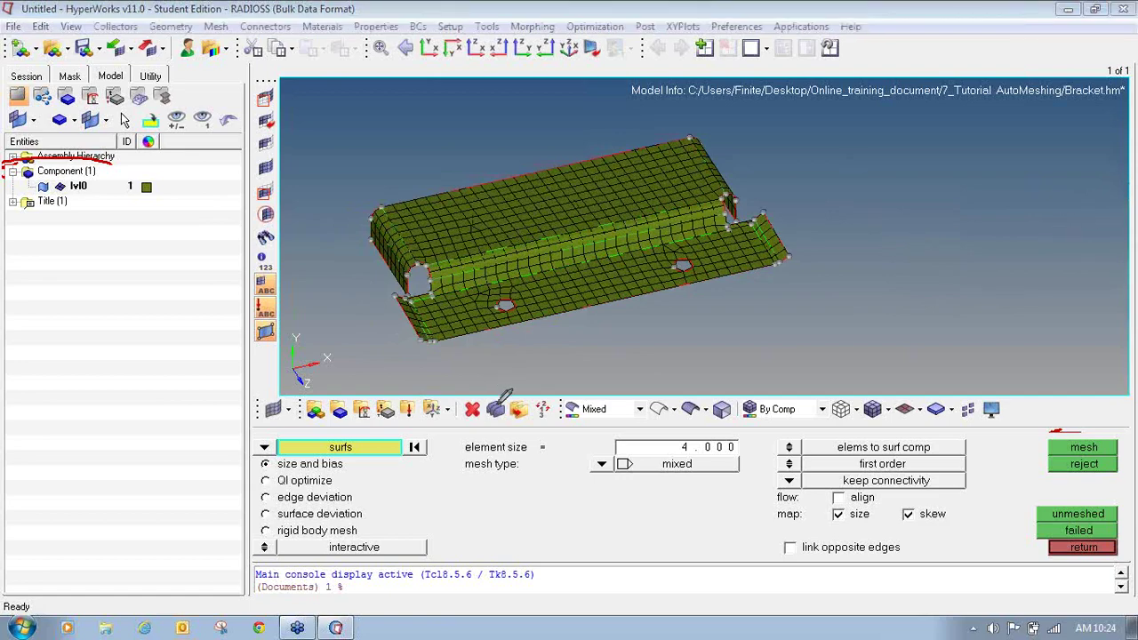
left_click_drag(479, 397, 484, 400)
left_click_drag(838, 188, 849, 216)
mouse_move(835, 200)
left_mouse_down()
mouse_move(851, 181)
mouse_move(857, 195)
mouse_move(949, 184)
left_mouse_up()
left_click_drag(846, 245, 1015, 188)
key("Escape")
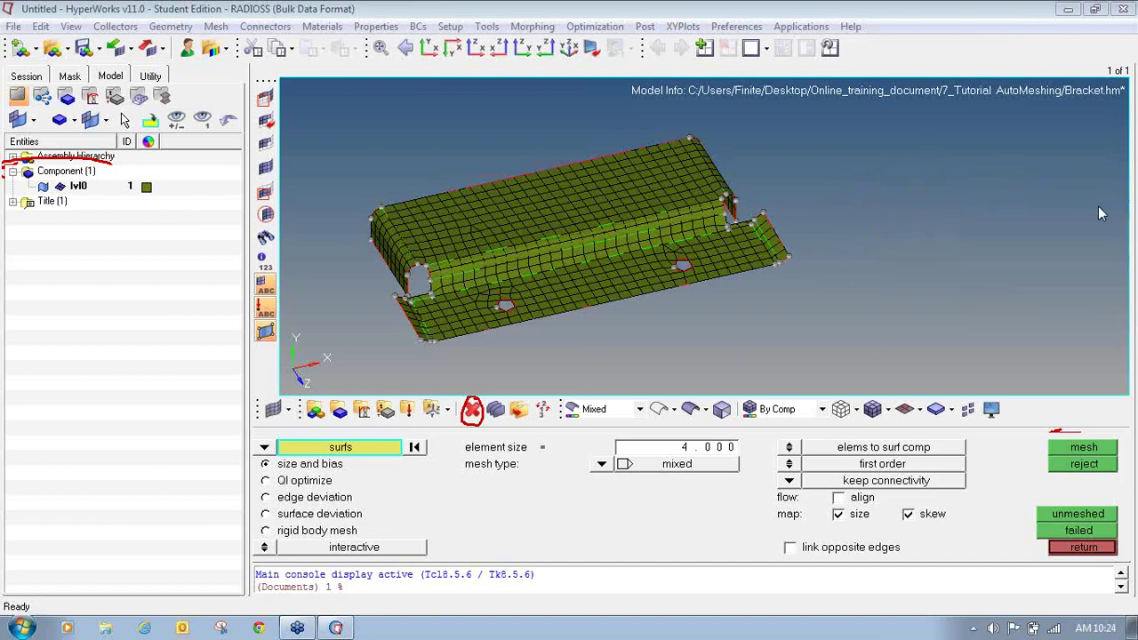
- Delete all elements of the bracket mesh, keeping the surfaces
left_click(472, 409)
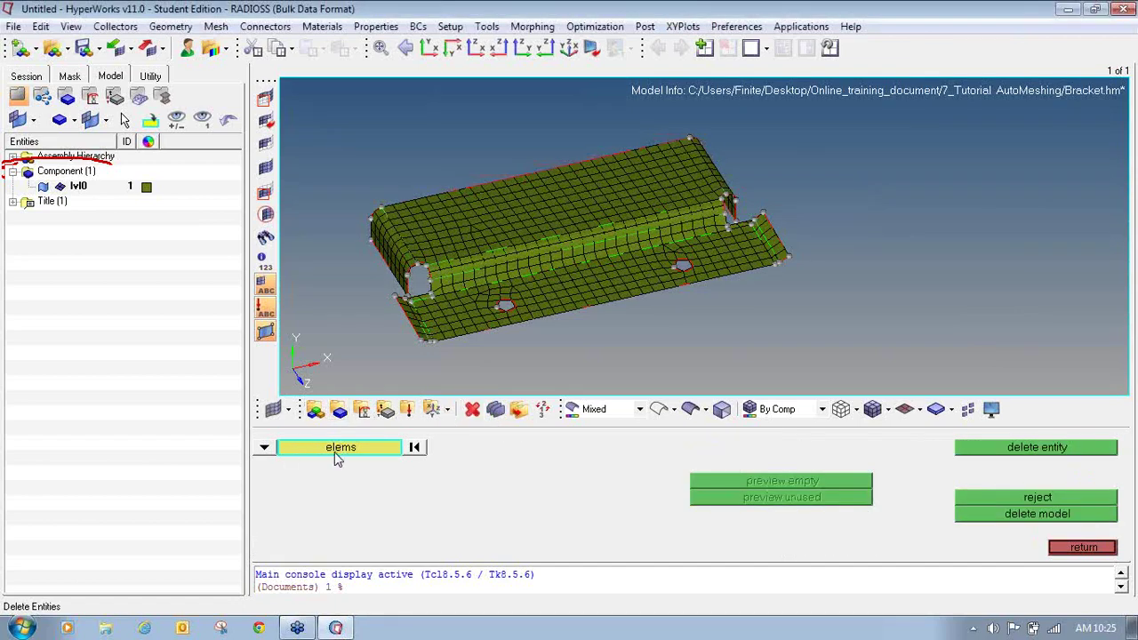
left_click(265, 448)
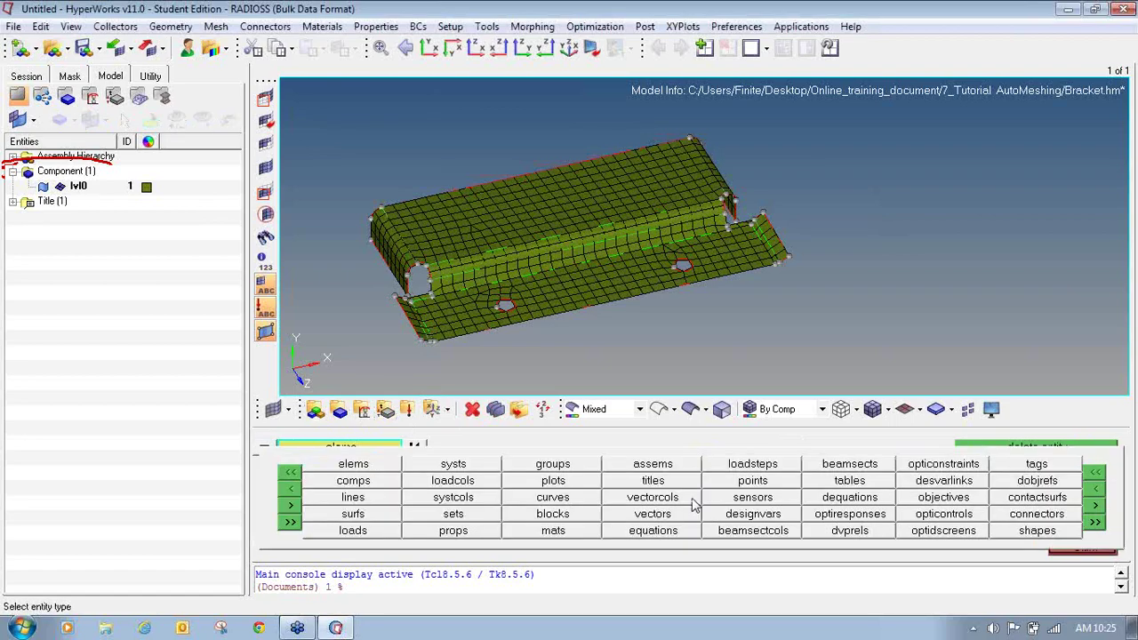
left_click(373, 464)
left_click(360, 453)
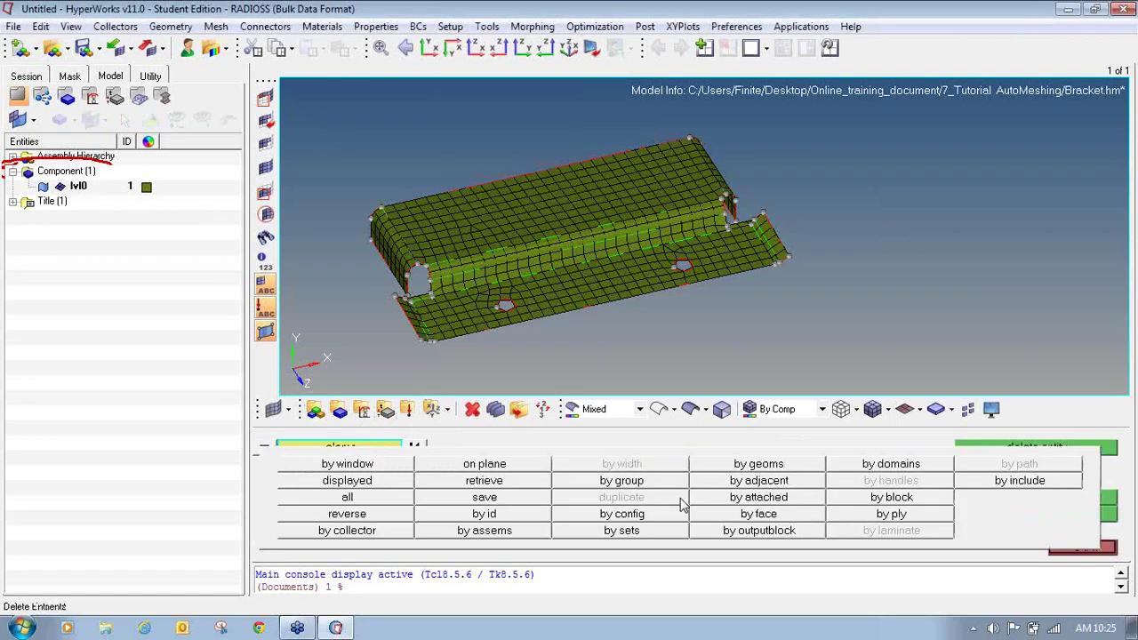
left_click(397, 490)
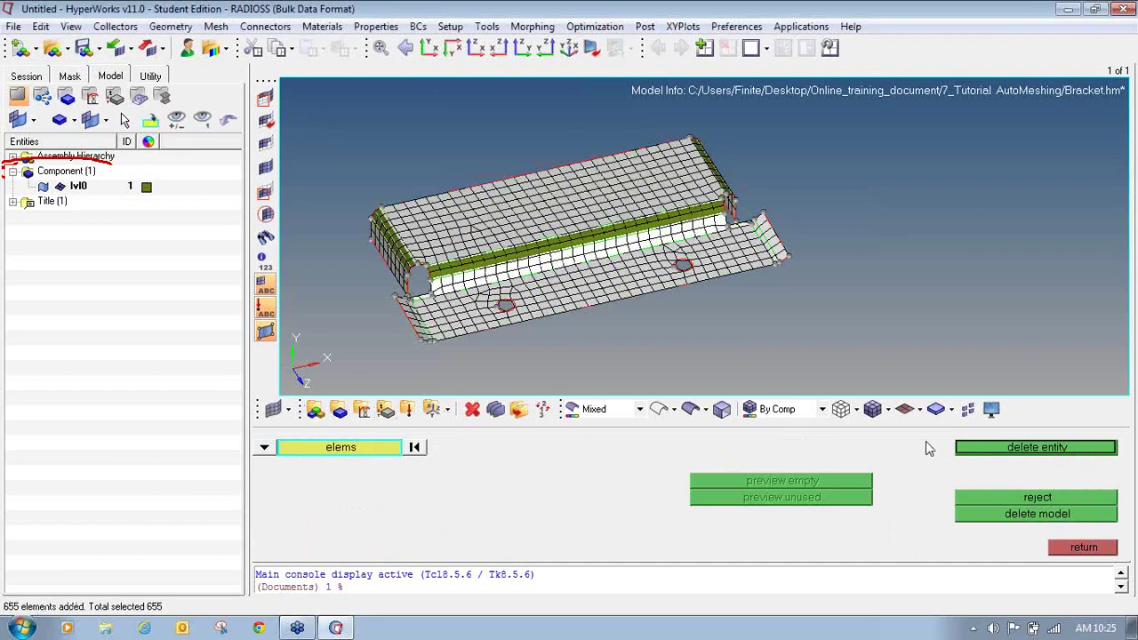
left_click(1028, 450)
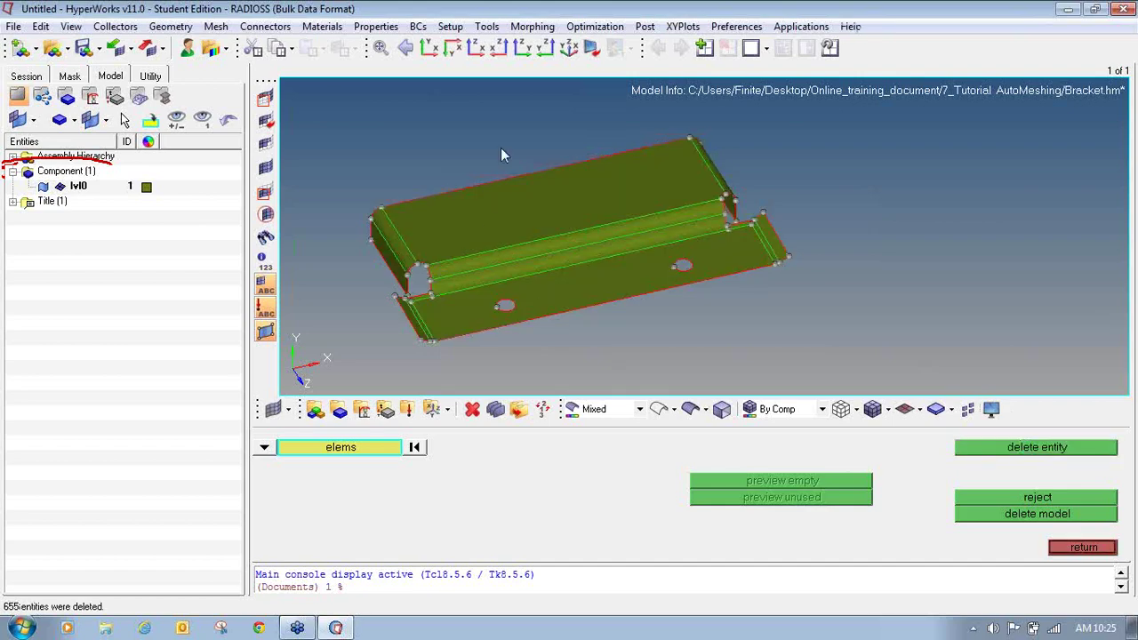
left_click(1082, 549)
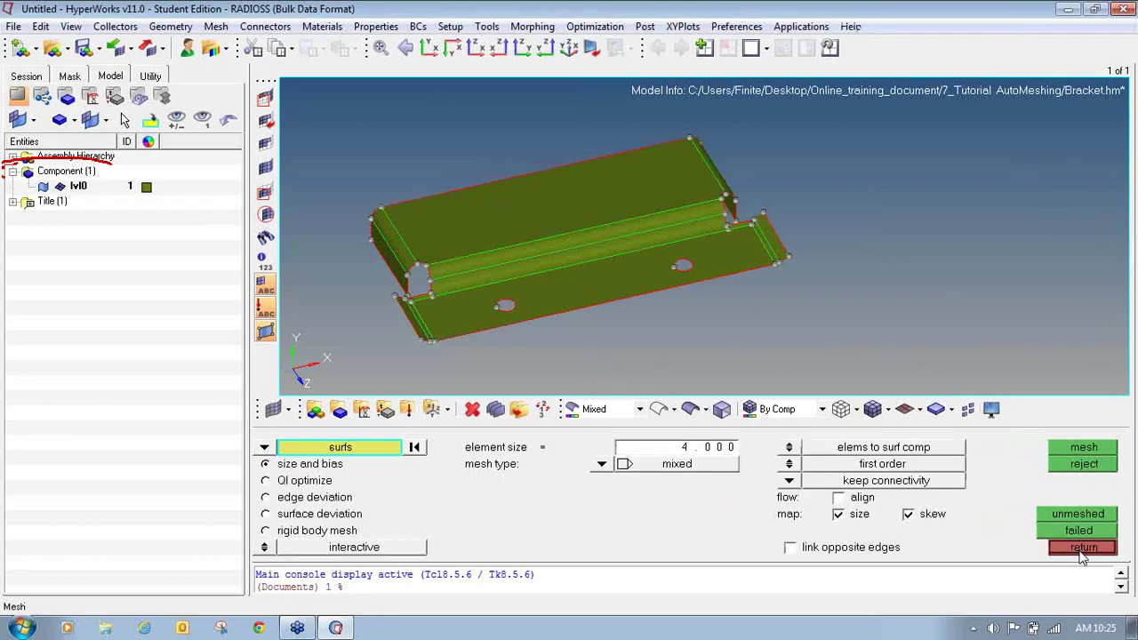
- Restart the 2D automesh and mesh only the bracket's large upper flat surface
left_click(1077, 551)
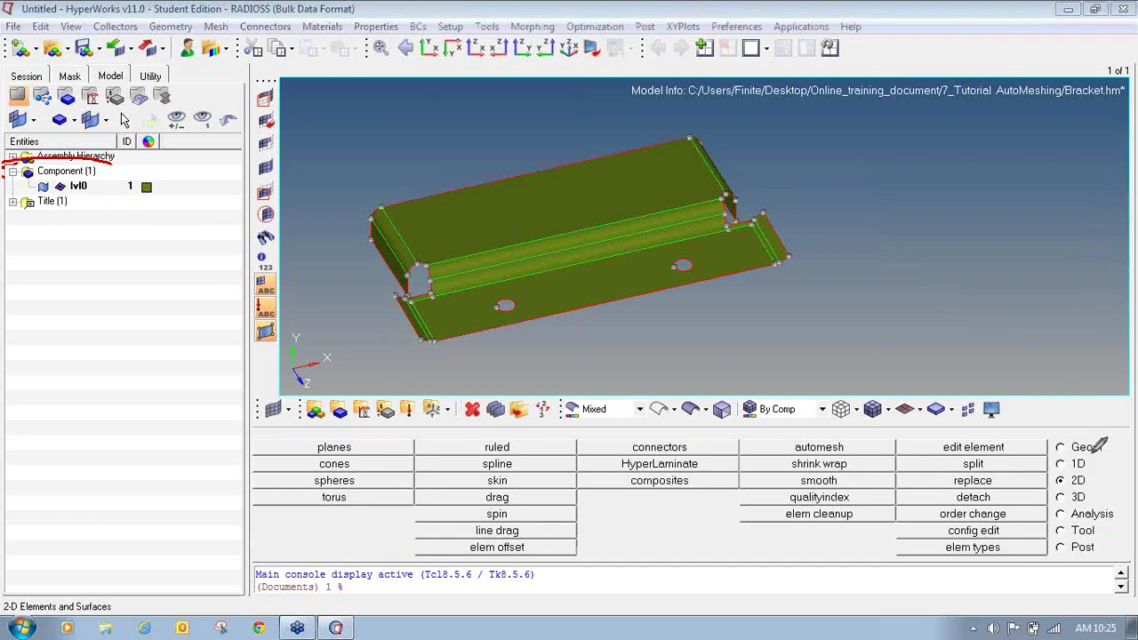
mouse_move(1059, 472)
left_mouse_down()
mouse_move(1084, 489)
mouse_move(1073, 469)
left_mouse_up()
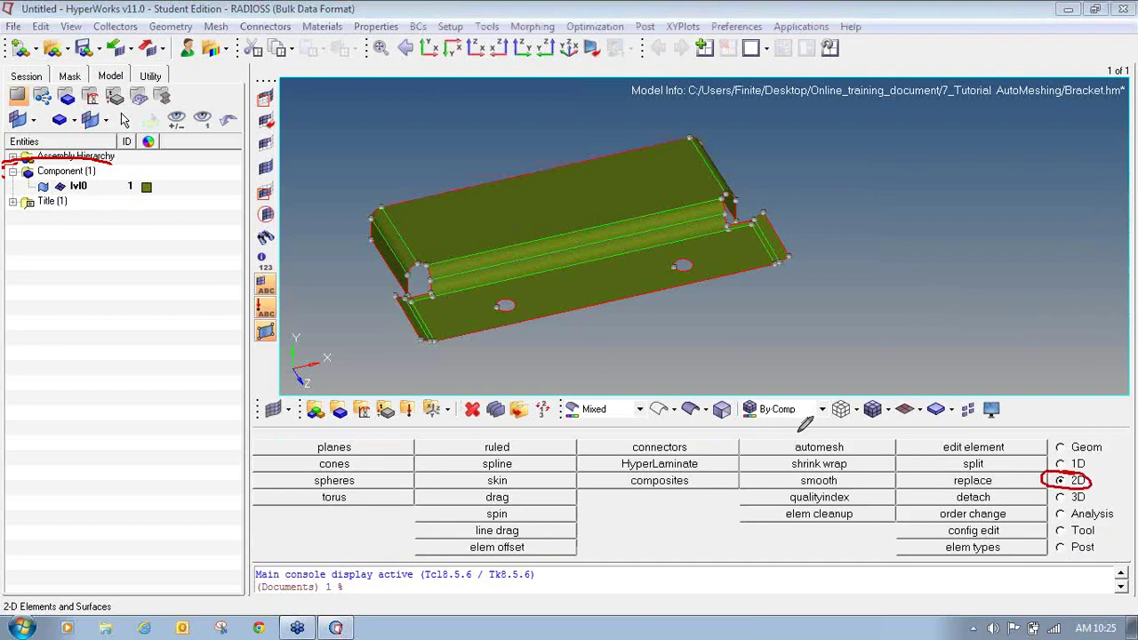
mouse_move(800, 436)
left_mouse_down()
mouse_move(775, 449)
mouse_move(850, 445)
mouse_move(790, 434)
left_mouse_up()
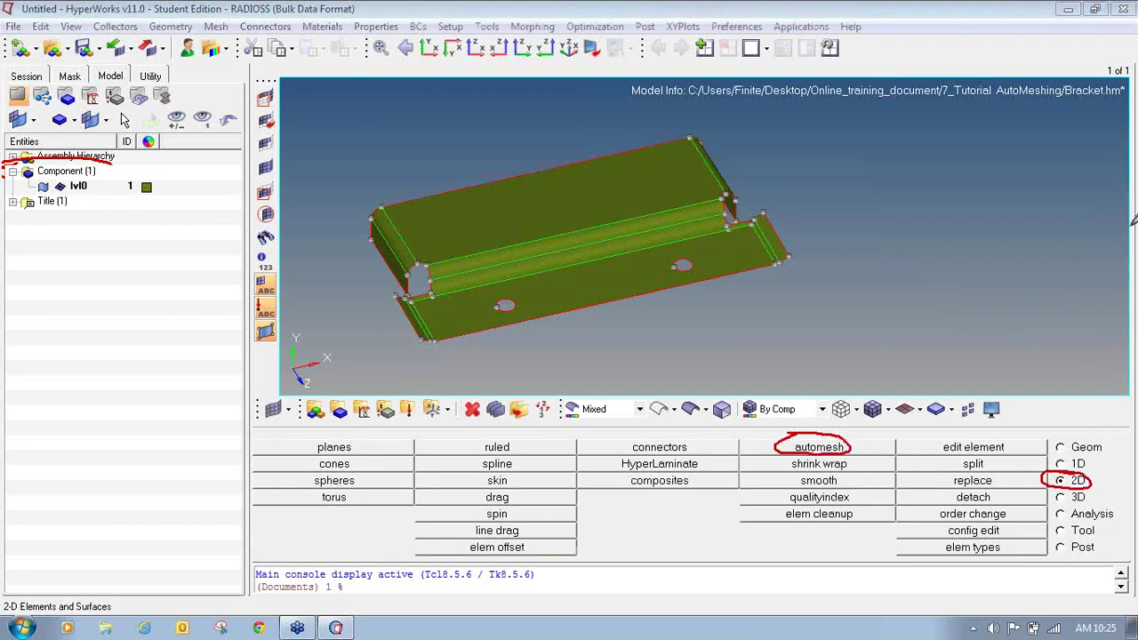
left_click(846, 447)
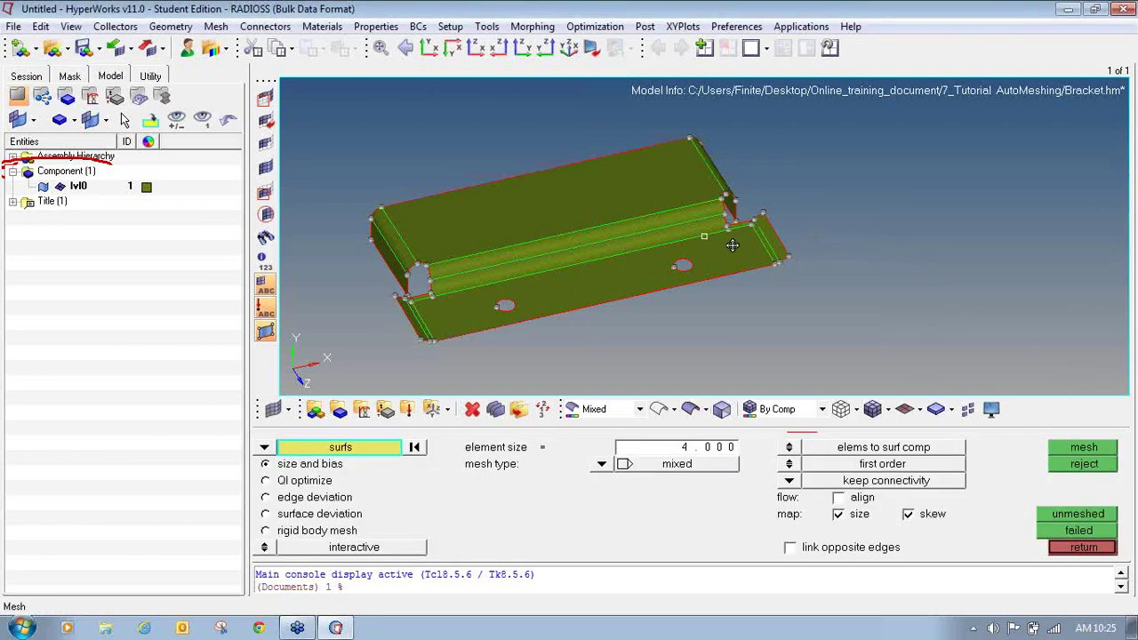
left_click_drag(722, 265, 692, 259, "ctrl")
left_click_drag(640, 325, 660, 300, "ctrl")
left_click(341, 450)
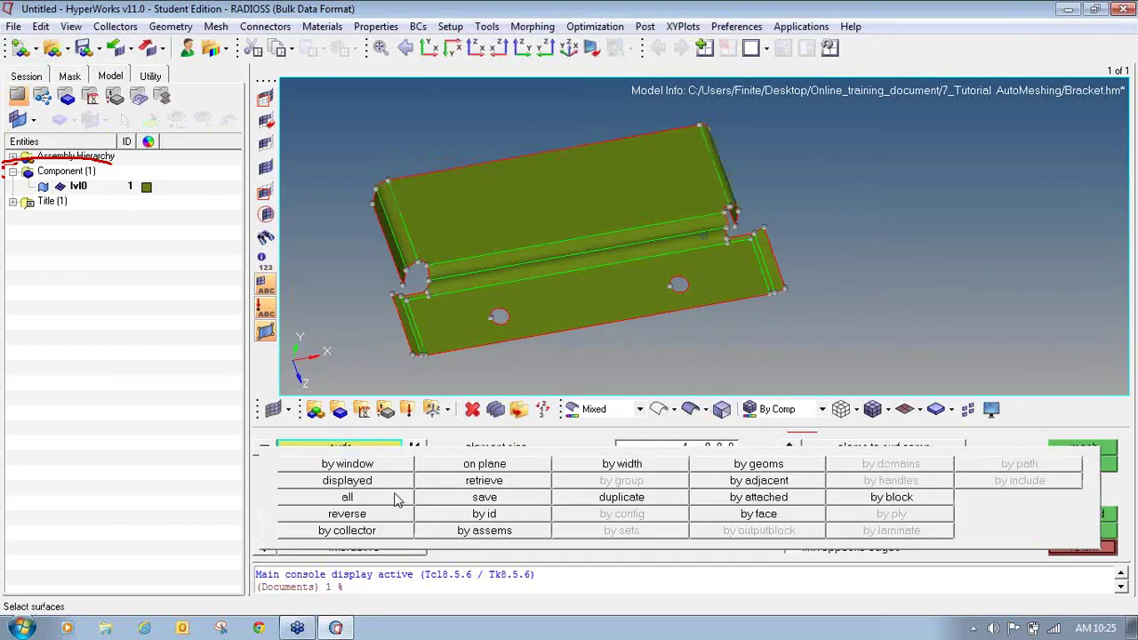
left_click(533, 195)
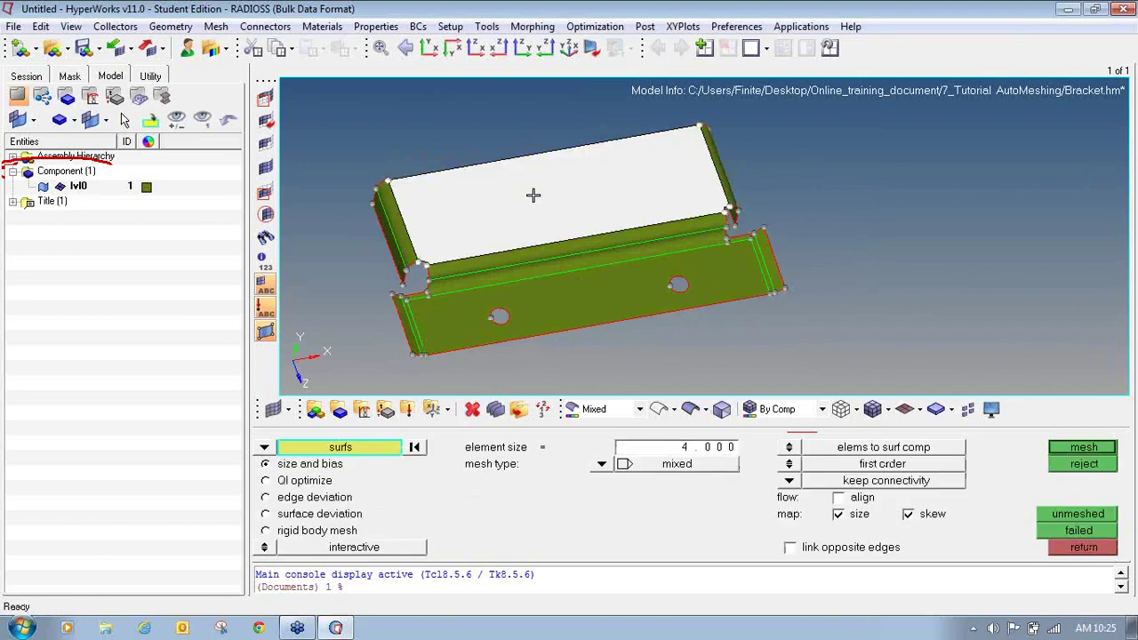
left_click(1083, 447)
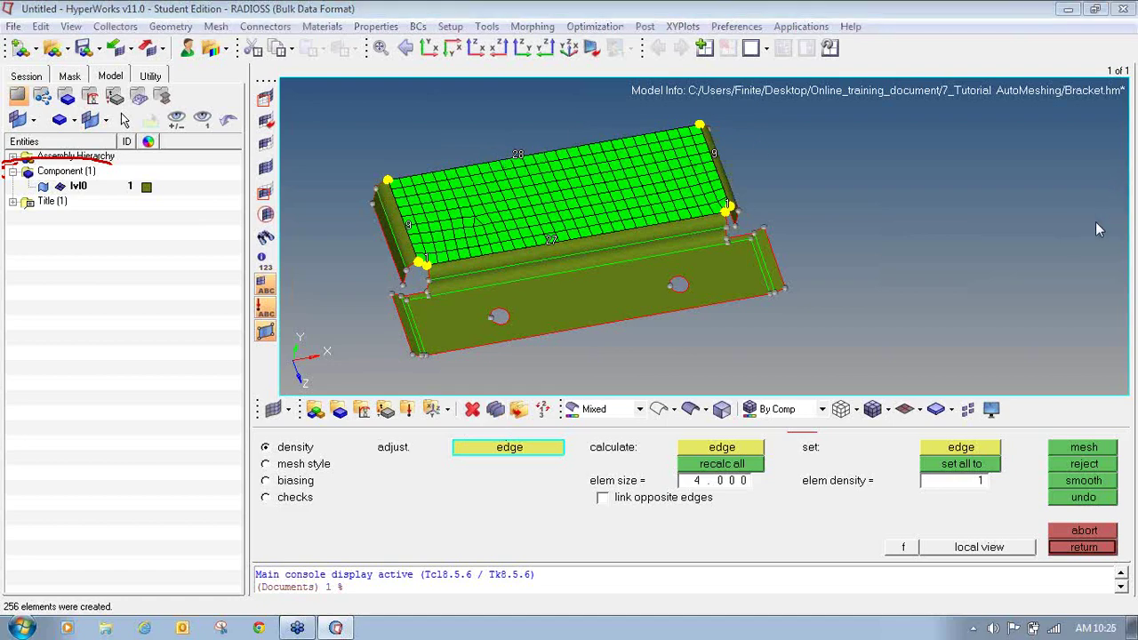
mouse_move(378, 430)
left_mouse_down()
mouse_move(357, 449)
mouse_move(359, 512)
mouse_move(555, 514)
mouse_move(574, 458)
mouse_move(542, 431)
mouse_move(376, 426)
left_mouse_up()
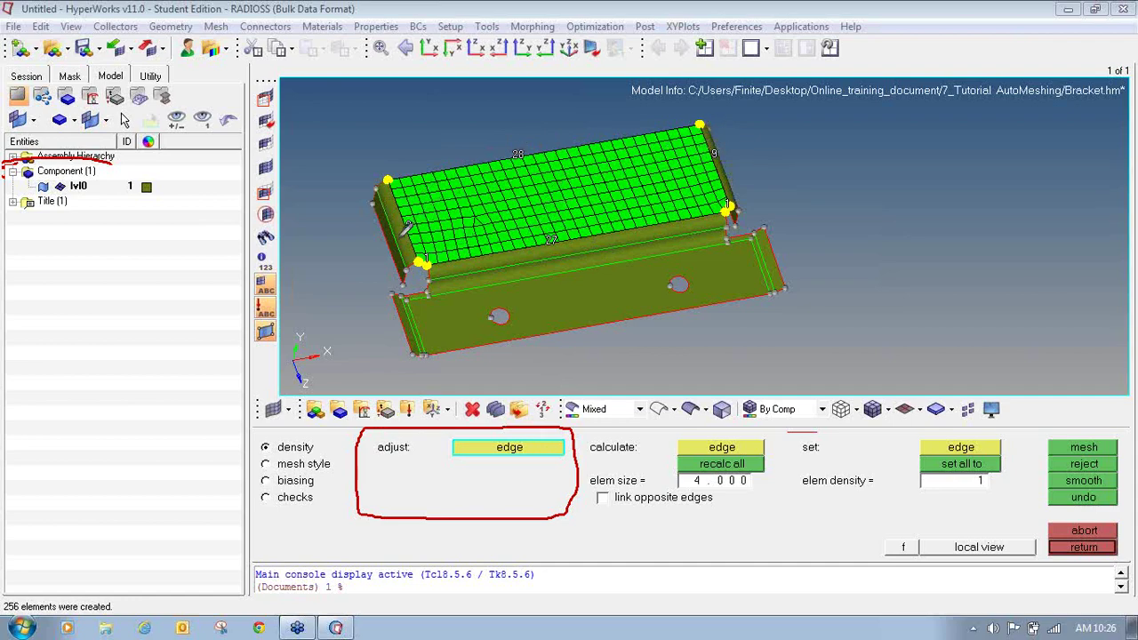
mouse_move(583, 432)
left_mouse_down()
mouse_move(580, 513)
mouse_move(762, 521)
mouse_move(779, 481)
mouse_move(776, 434)
left_mouse_up()
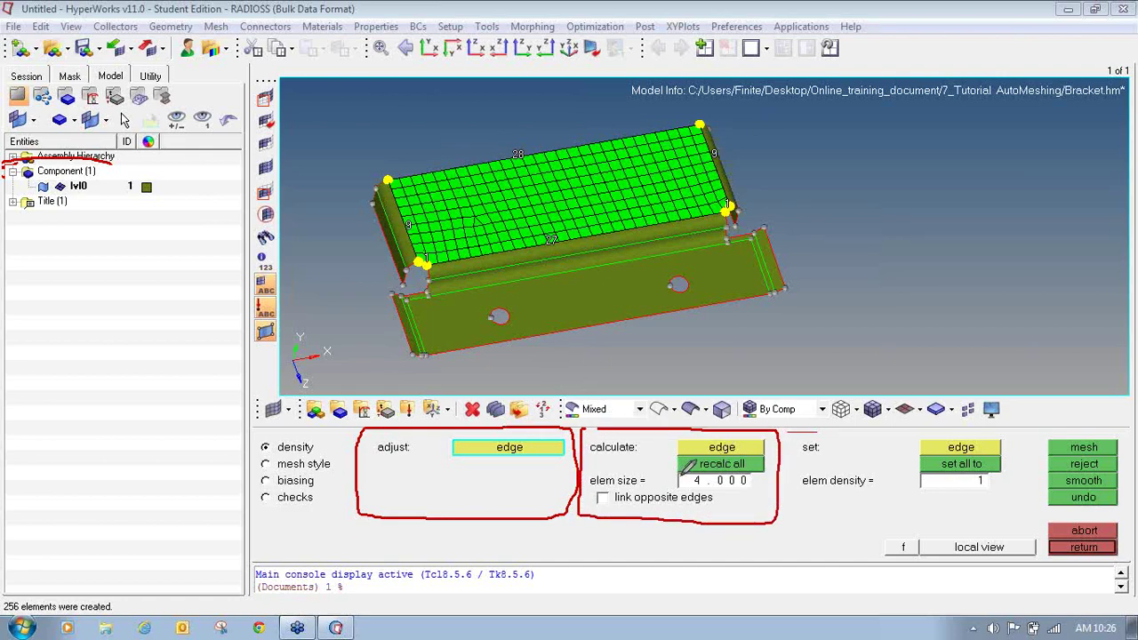
mouse_move(831, 431)
left_mouse_down()
mouse_move(789, 439)
mouse_move(893, 503)
mouse_move(1024, 482)
mouse_move(955, 430)
mouse_move(794, 436)
left_mouse_up()
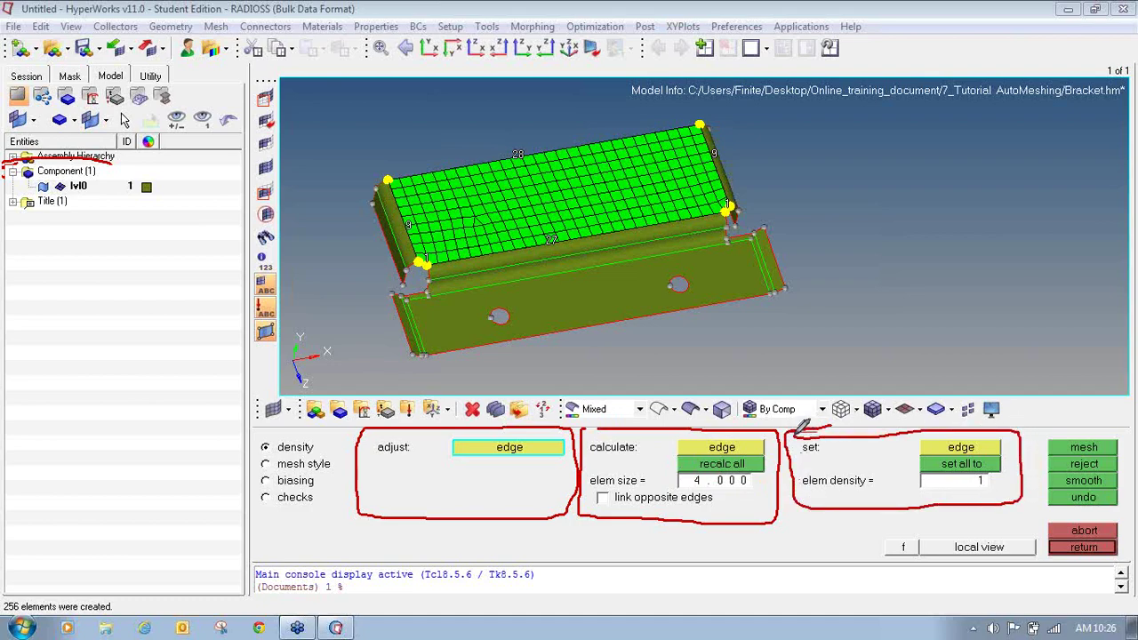
- Adjust the element density of the meshed surface's long front edge, beside the bend, to 34
left_click(506, 452)
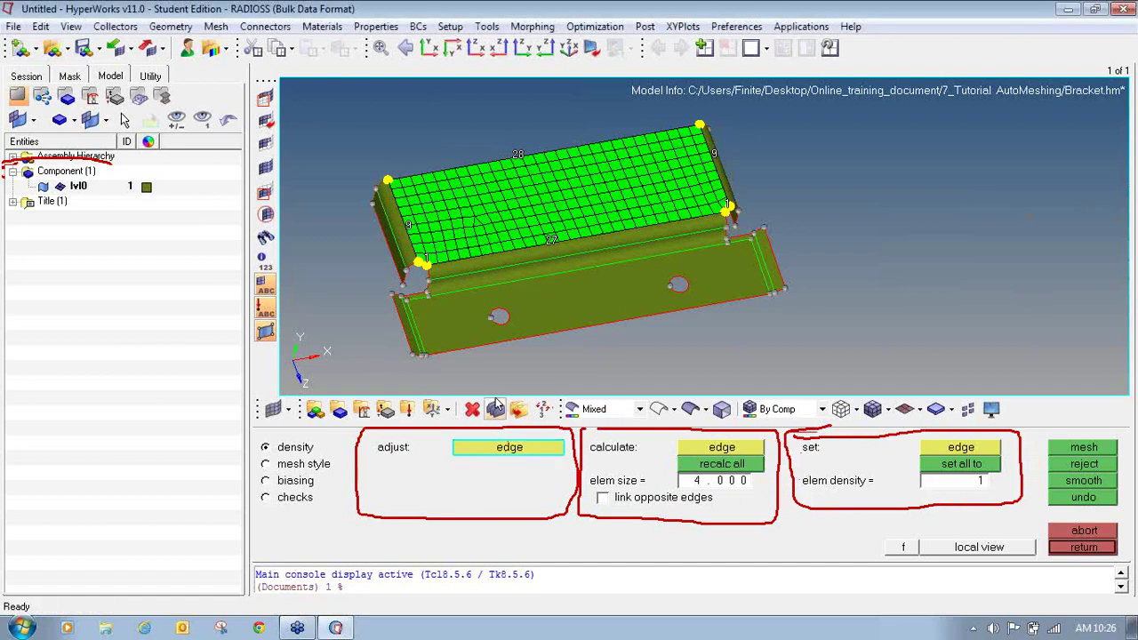
left_click(550, 241)
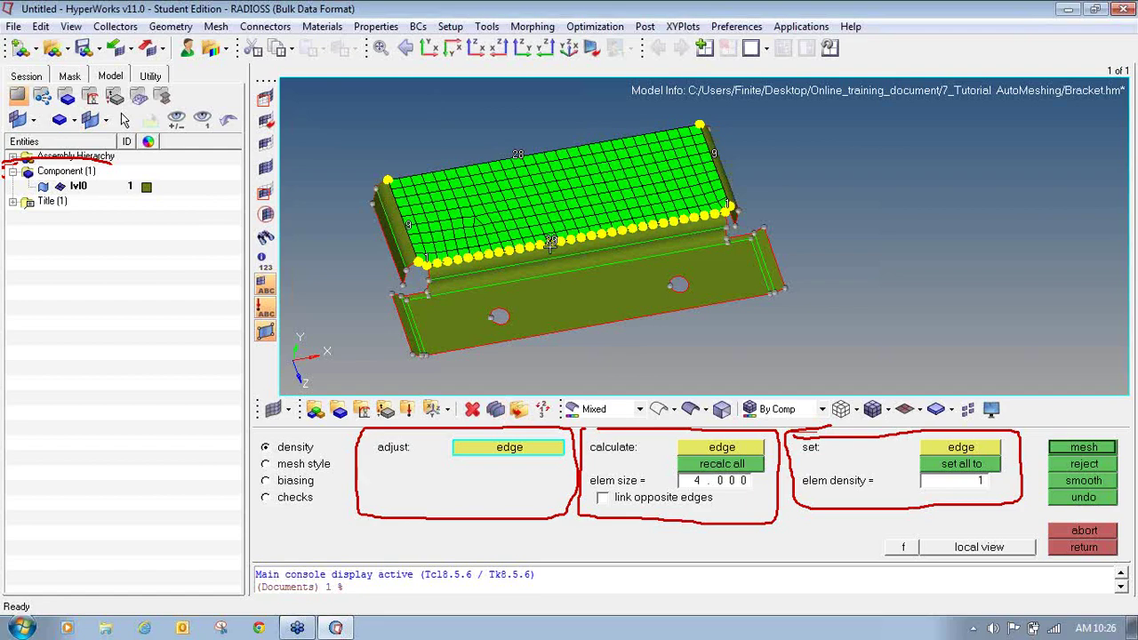
left_click(550, 241)
left_click(550, 241)
left_click(550, 241)
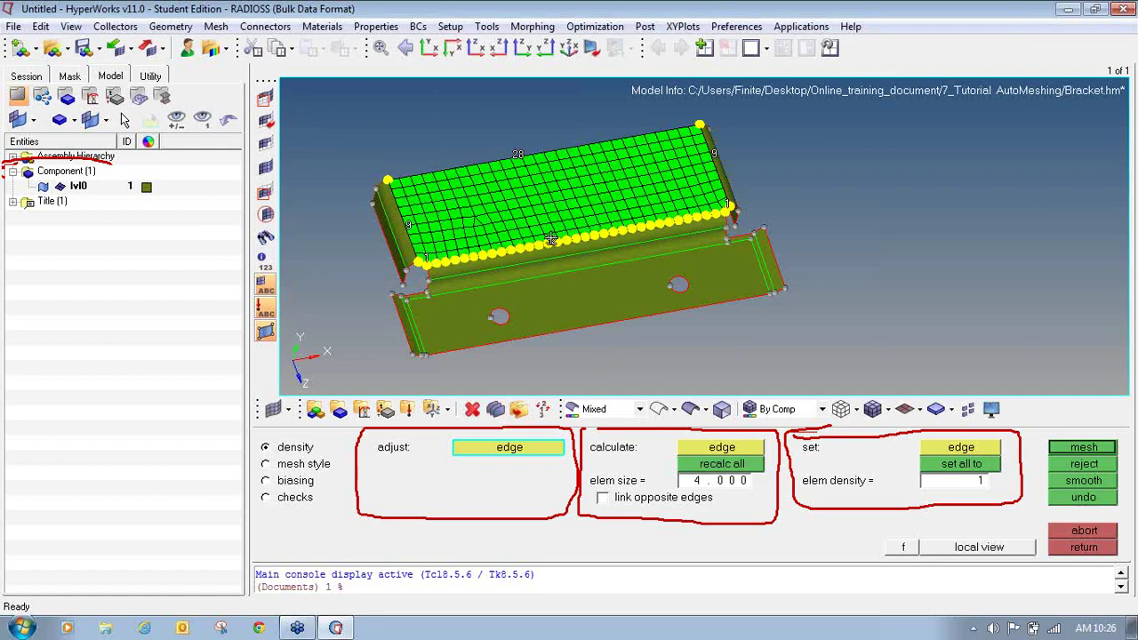
left_click(551, 241)
right_click(551, 241)
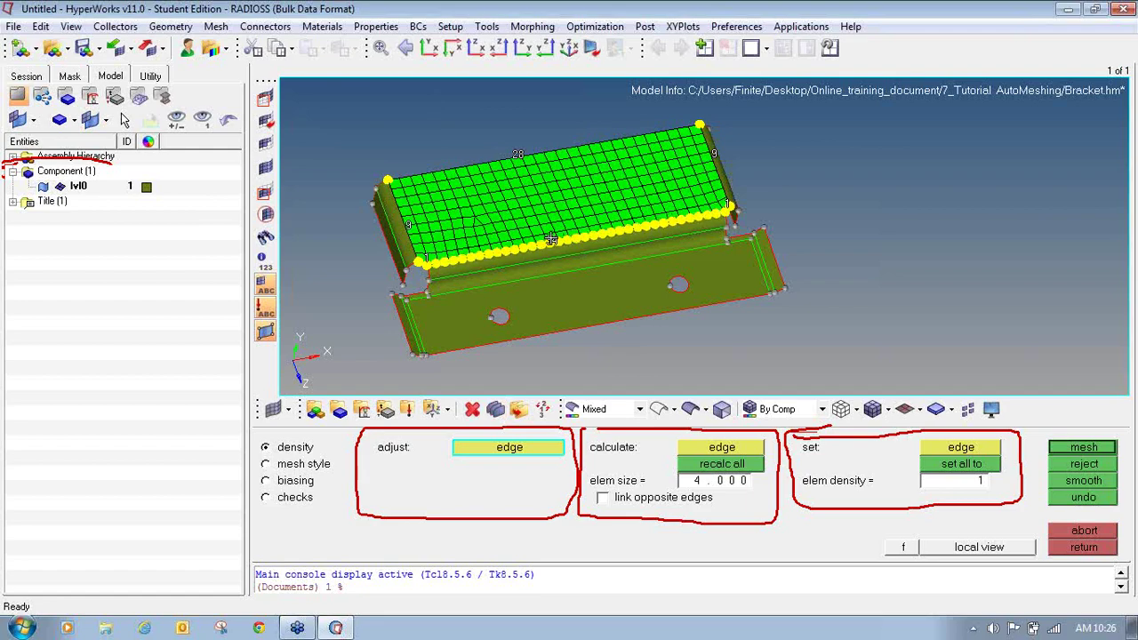
- Adjust the element density of the meshed surface's long rear edge to 34
left_click(518, 154)
left_click(517, 155)
left_click(518, 154)
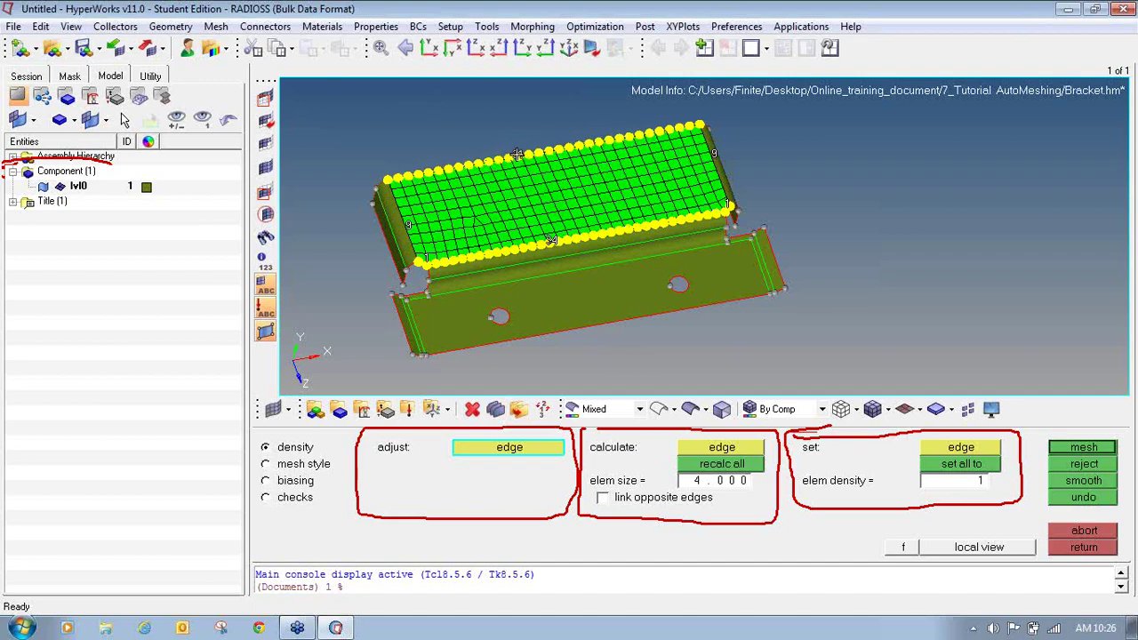
left_click(517, 155)
left_click(517, 154)
left_click(517, 155)
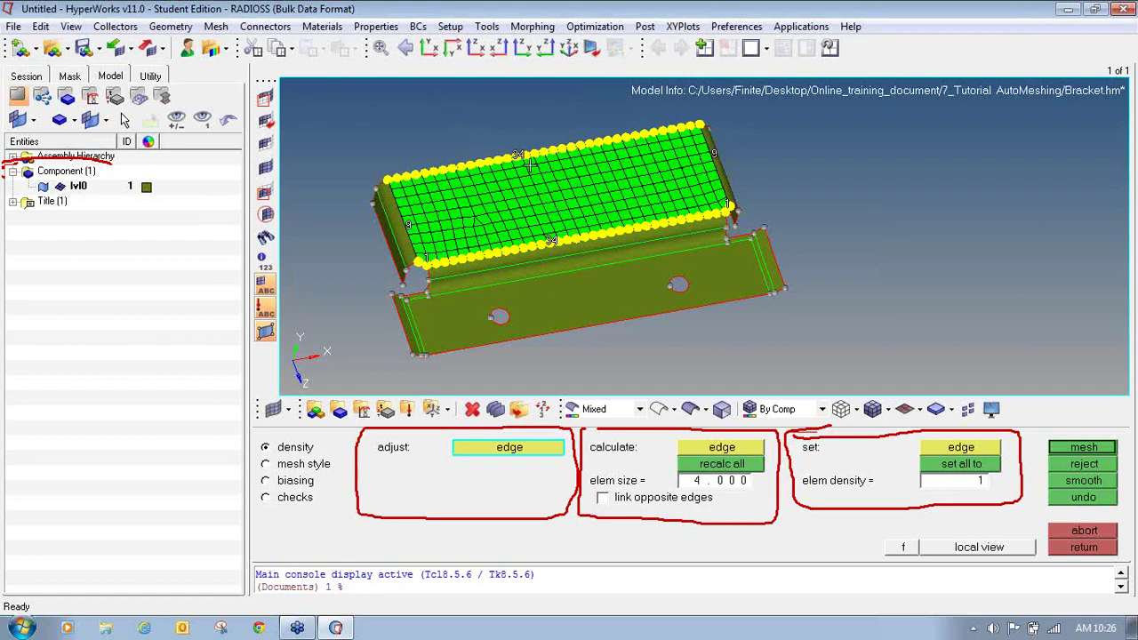
- Adjust the element density of the upper surface's two short edges to 7 and remesh the surface
left_click(713, 155)
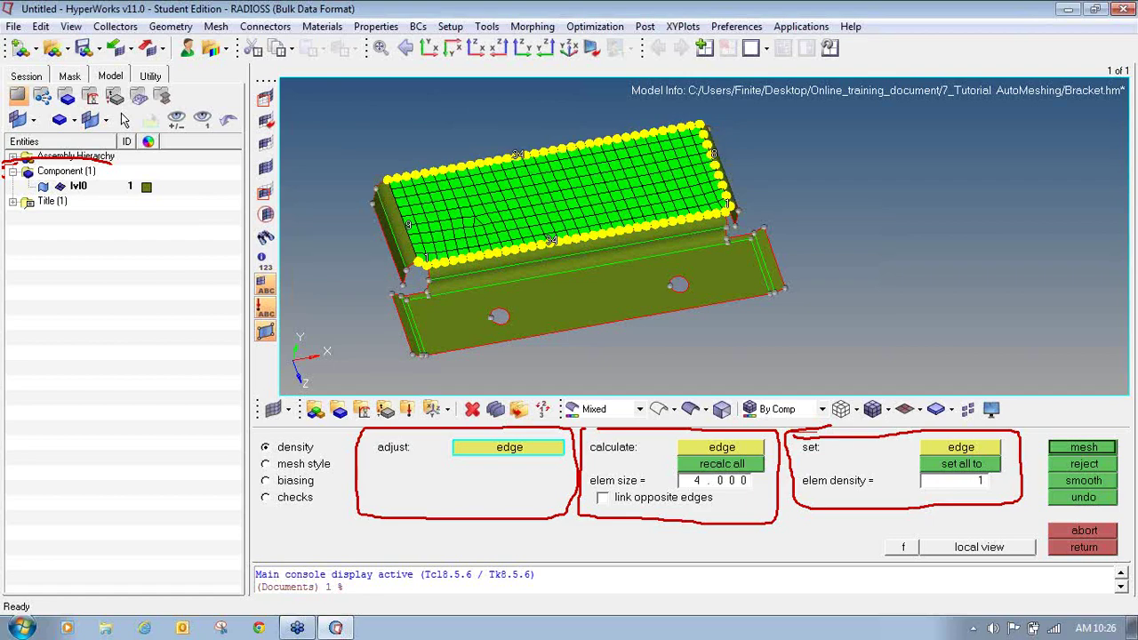
right_click(715, 160)
left_click(406, 225)
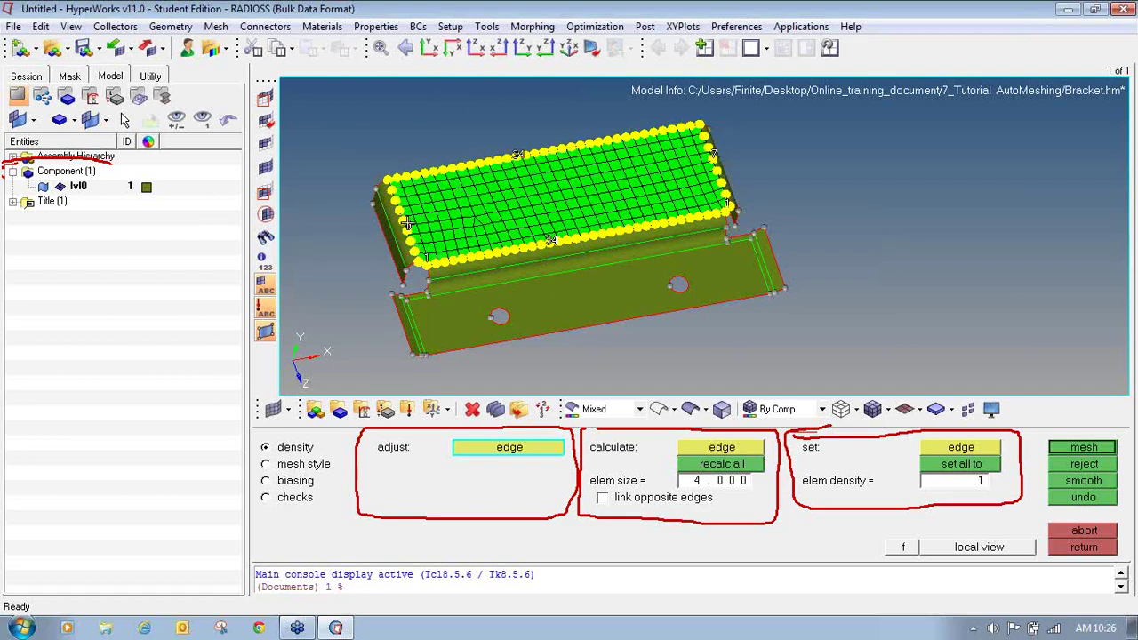
right_click(407, 225)
left_click(1106, 451)
left_click_drag(704, 233, 731, 229, "ctrl")
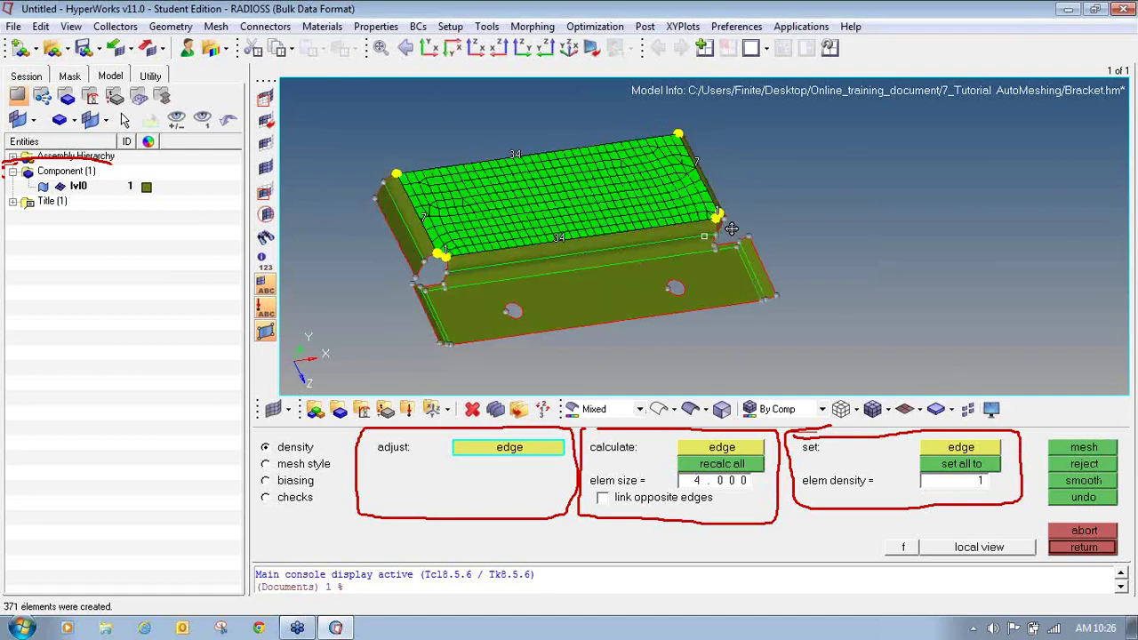
left_click_drag(462, 237, 405, 235, "ctrl")
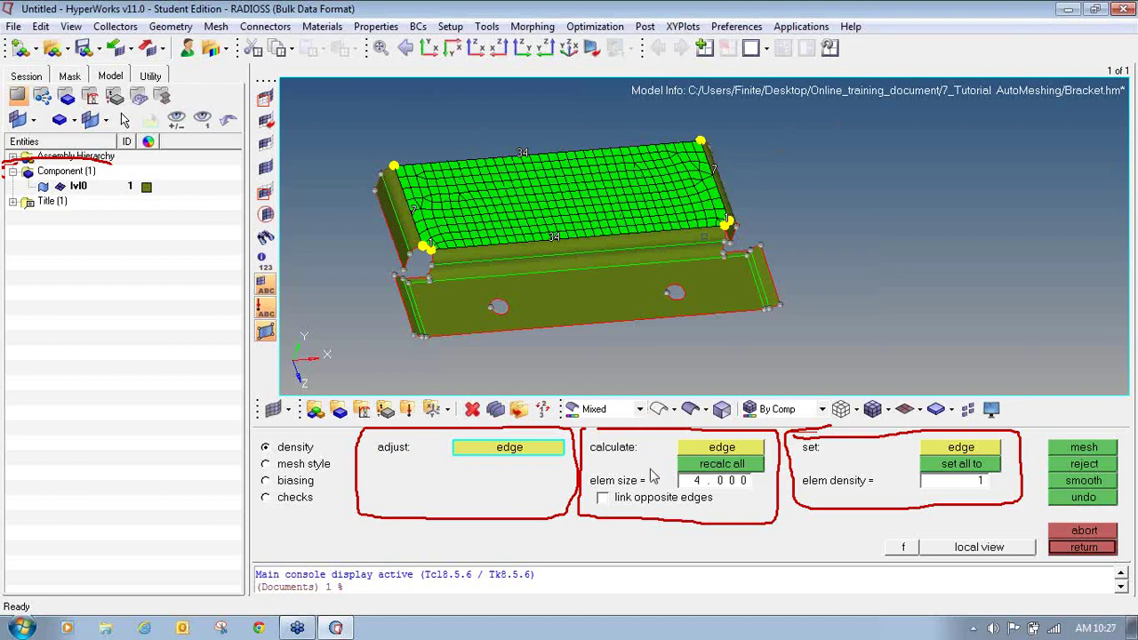
- Recalculate all edge densities of the upper surface for an element size of 10 and remesh it
left_click(730, 484)
type("10")
key("Return")
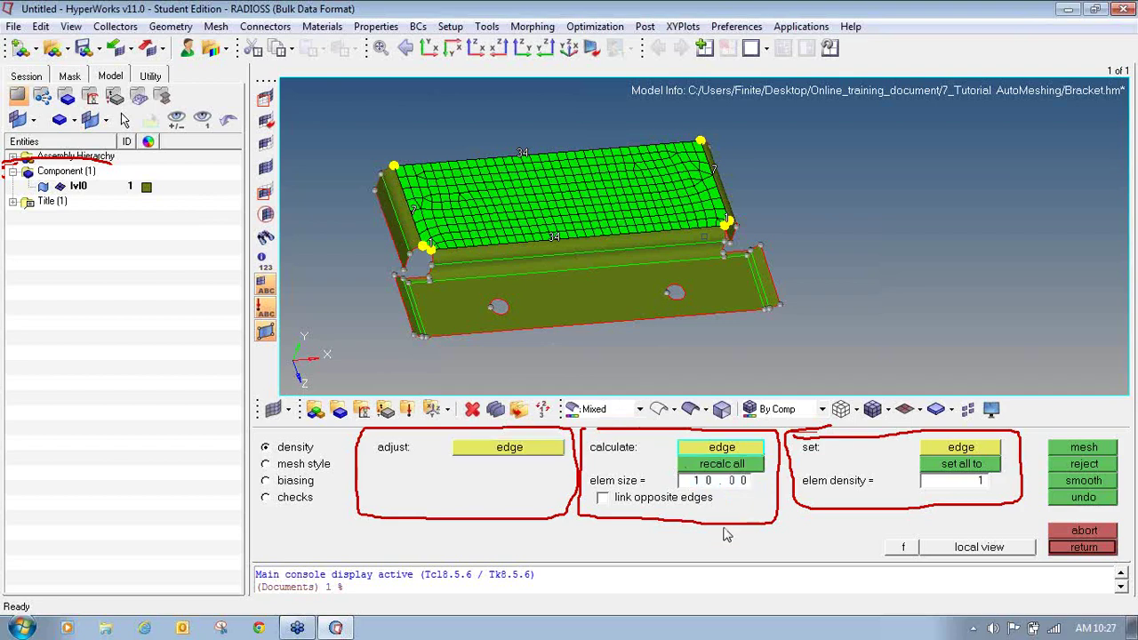
left_click(714, 464)
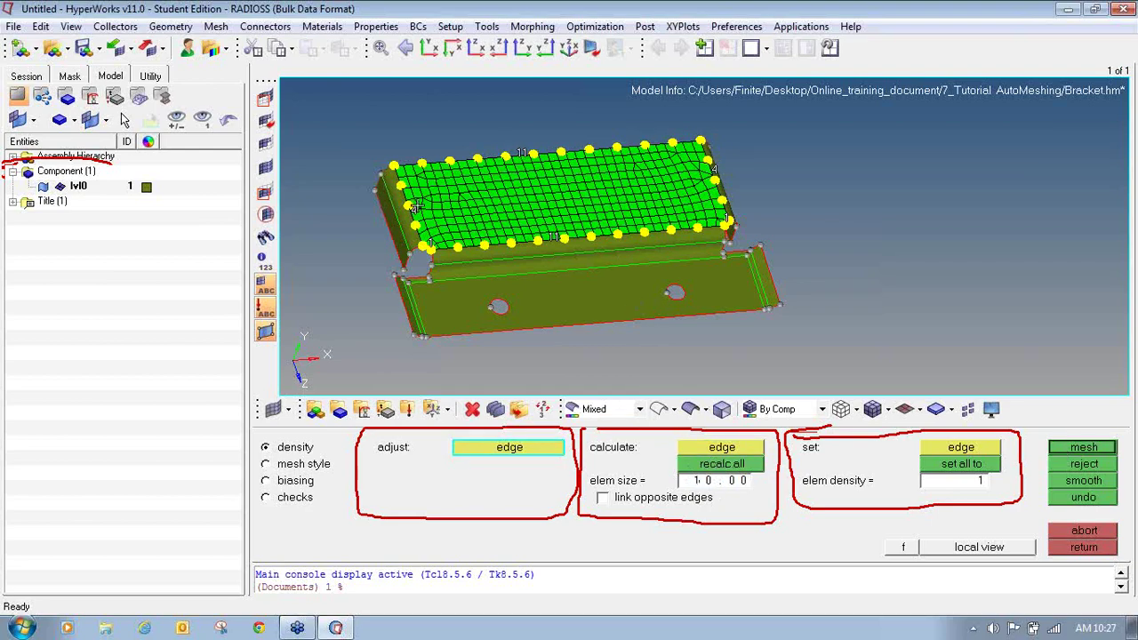
left_click(1086, 447)
left_click_drag(553, 200, 551, 211, "ctrl")
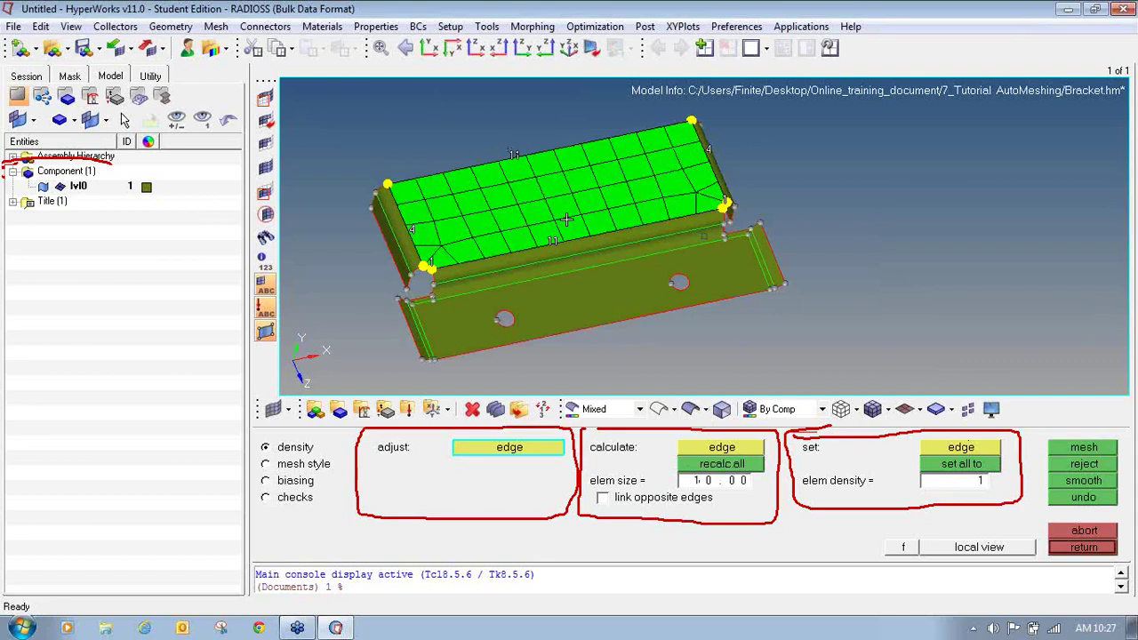
- Set an element density of 50 on the upper surface's two long and two short edges, and remesh it
left_click(962, 480)
type("50")
left_click(949, 447)
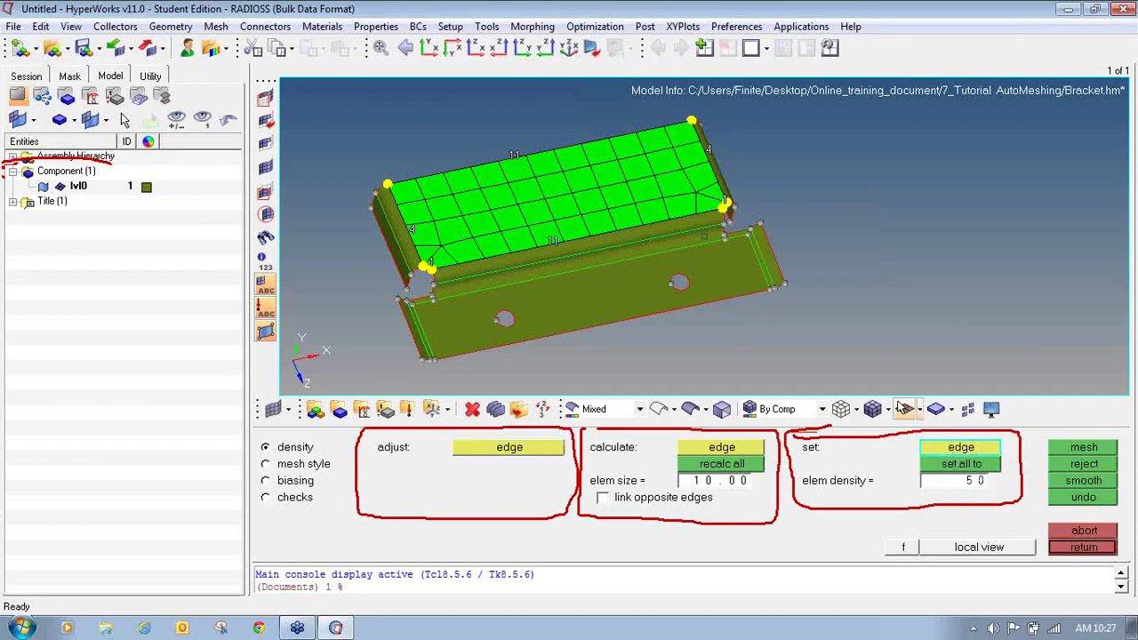
left_click(554, 246)
left_click(517, 157)
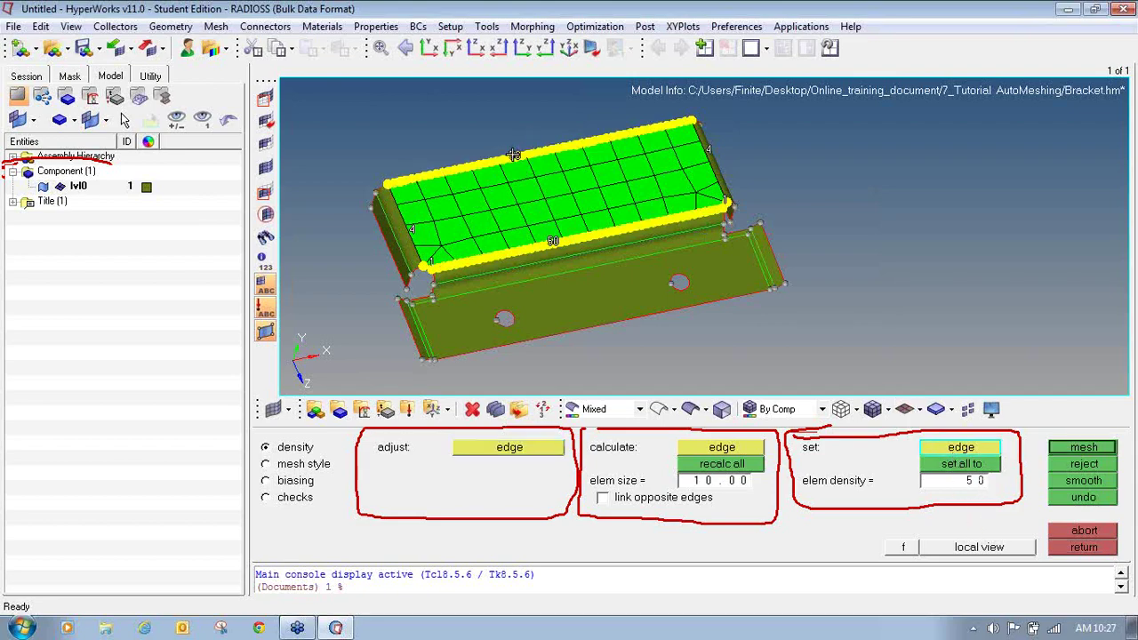
left_click(416, 227)
left_click(711, 149)
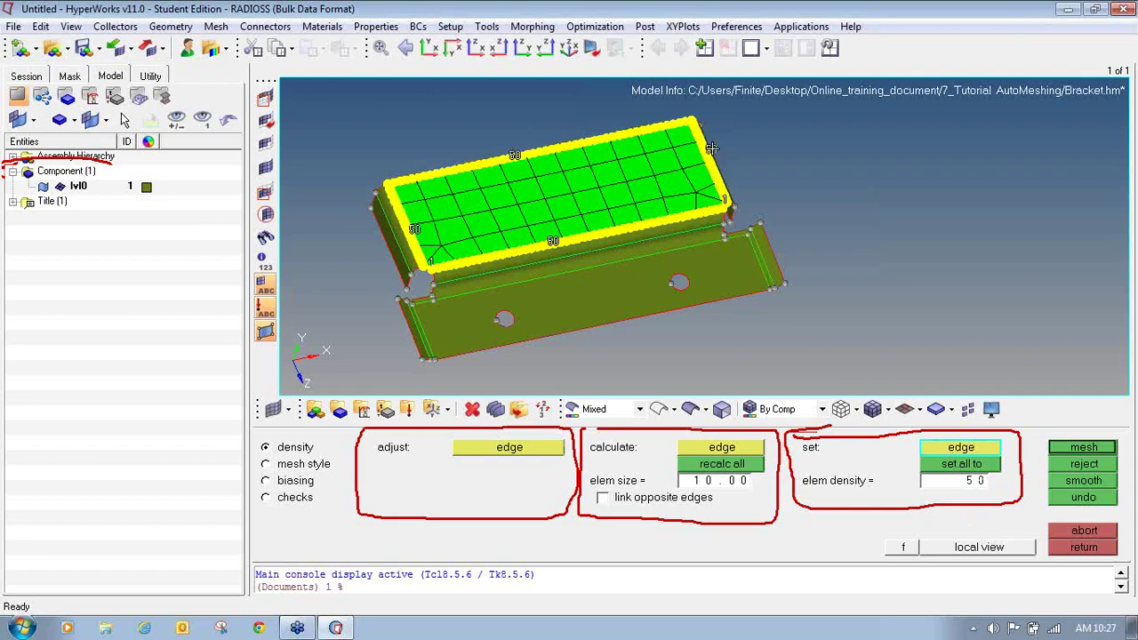
left_click(1098, 448)
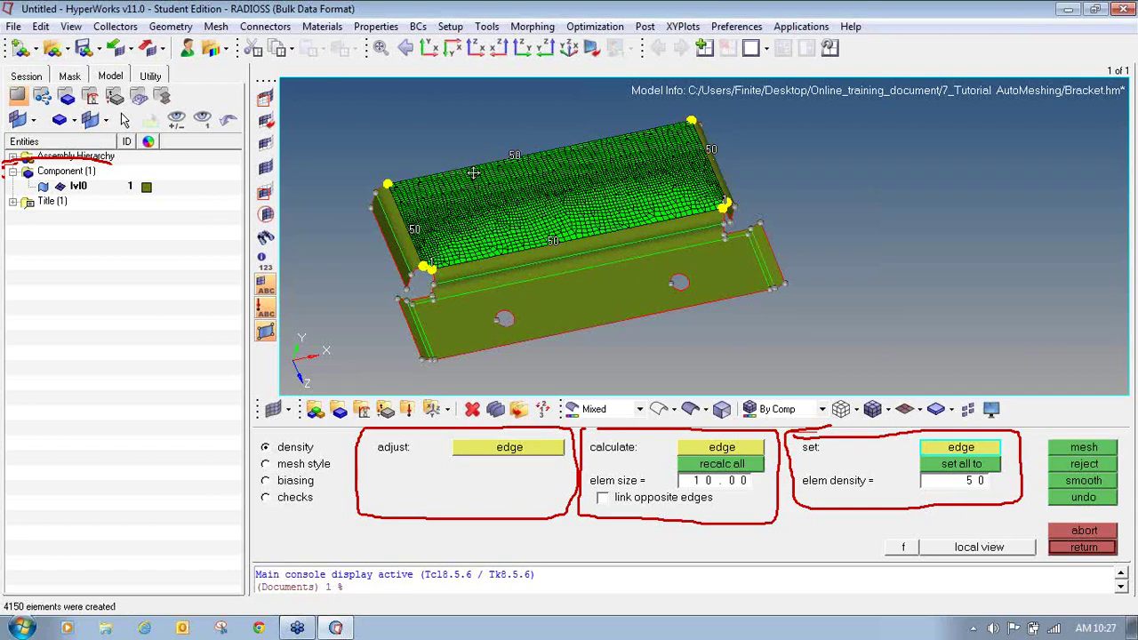
right_click_drag(505, 156, 551, 164, "ctrl")
scroll(556, 164, "up", 2)
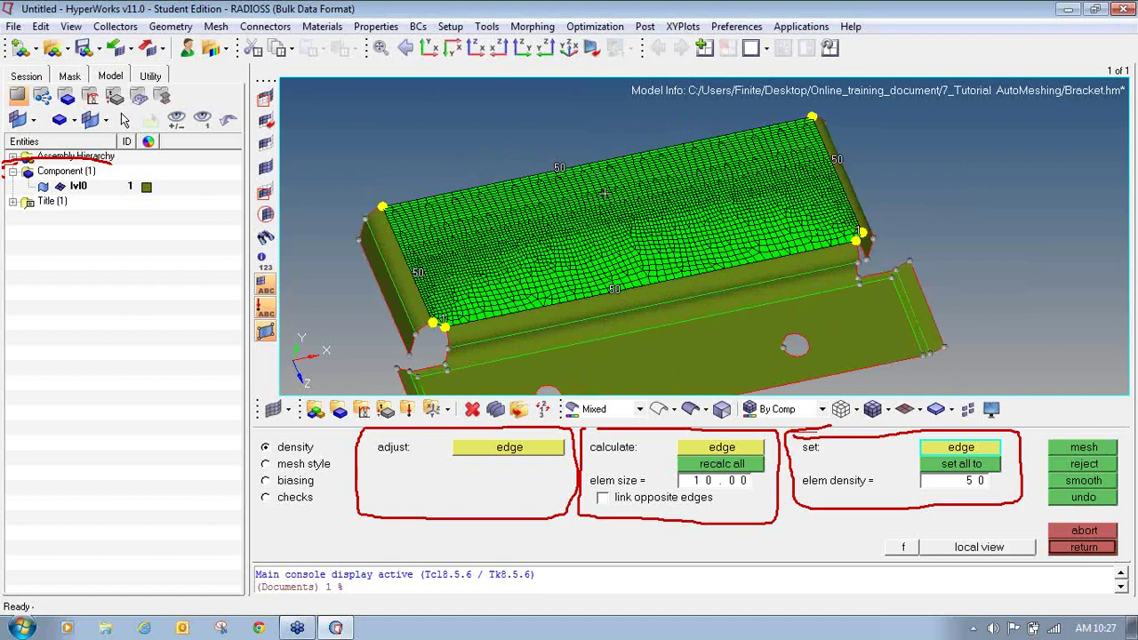
- Recalculate all edge densities of the upper surface for an element size of 4 and remesh it
left_click(727, 483)
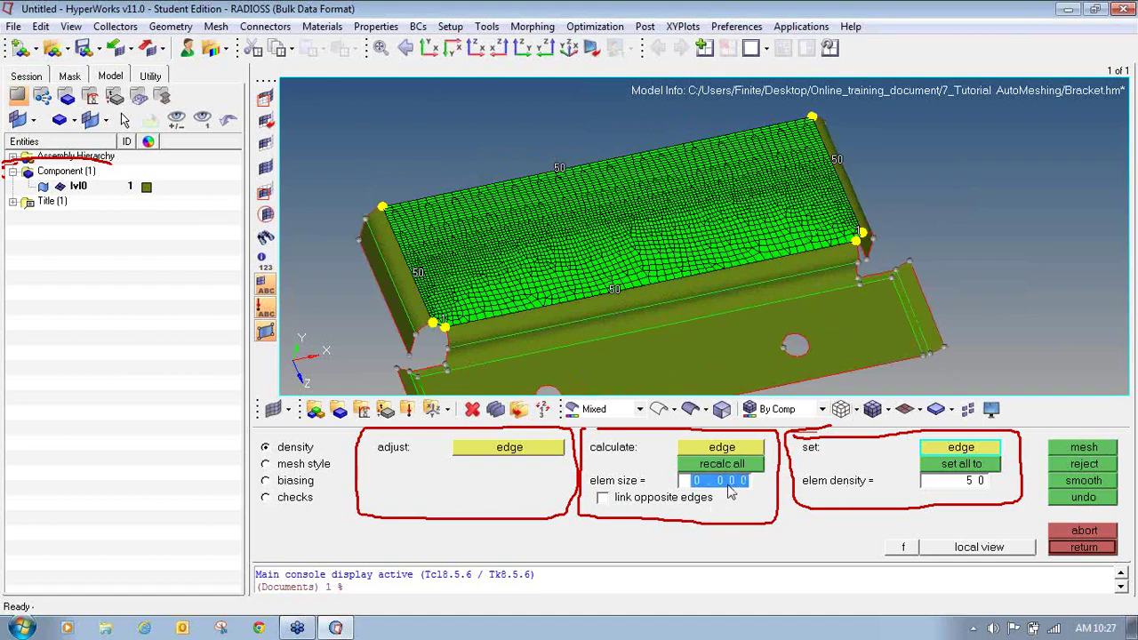
type("4")
left_click(727, 469)
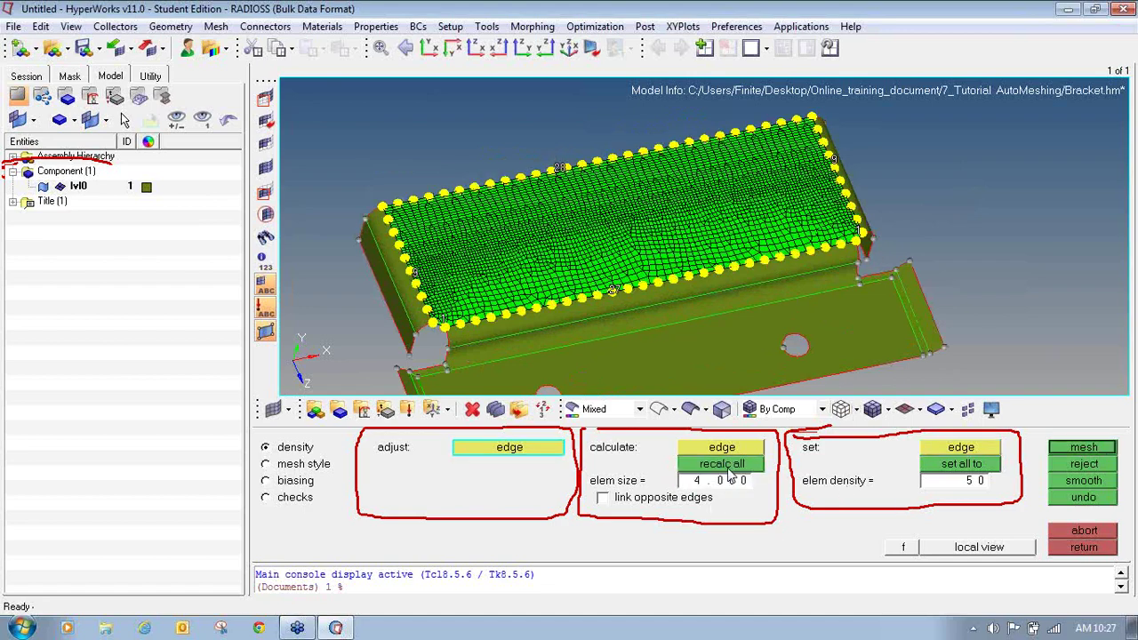
left_click(1082, 447)
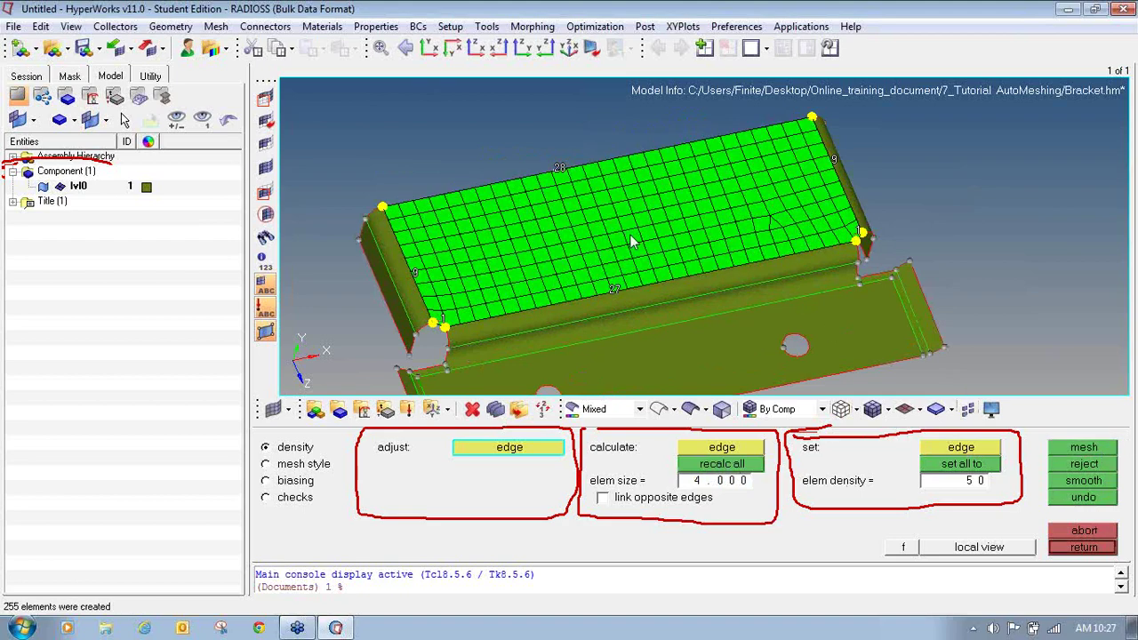
left_click_drag(634, 240, 613, 205, "ctrl")
scroll(613, 205, "down", 2)
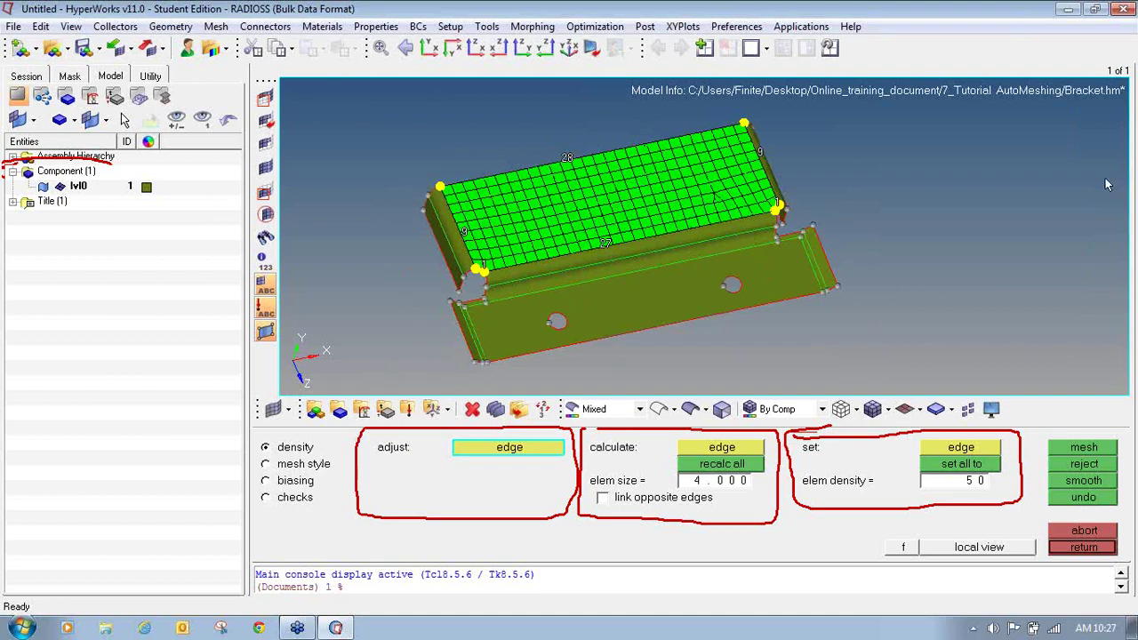
- Switch to the mesh style settings and remesh the upper surface with the quads element type
mouse_move(315, 451)
left_mouse_down()
mouse_move(263, 455)
mouse_move(267, 473)
mouse_move(339, 462)
mouse_move(308, 452)
left_mouse_up()
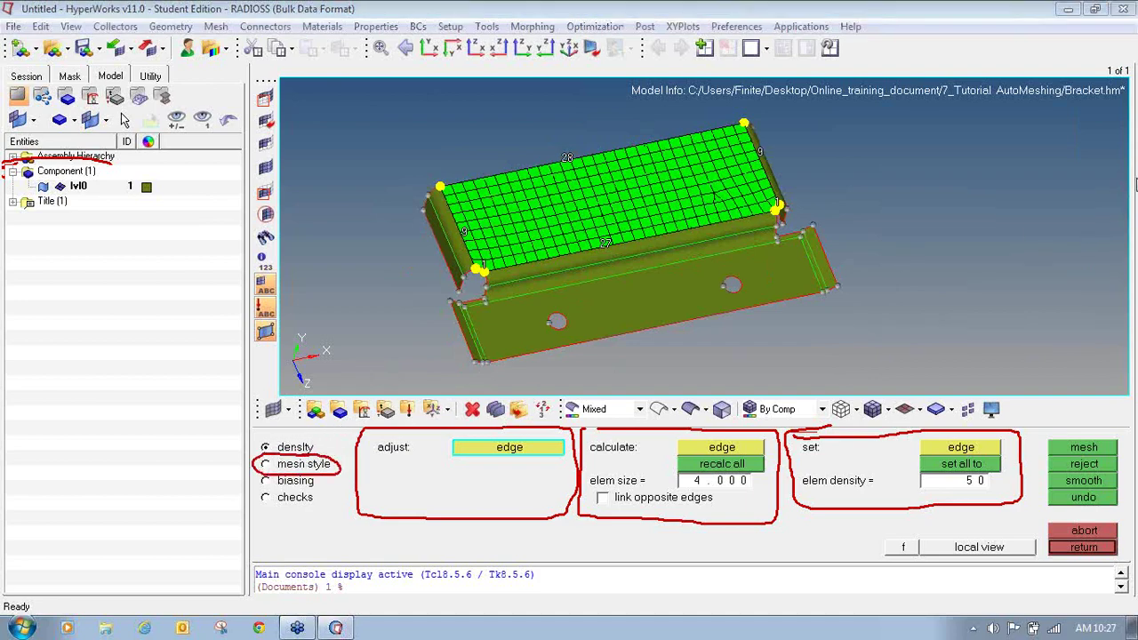
left_click(289, 462)
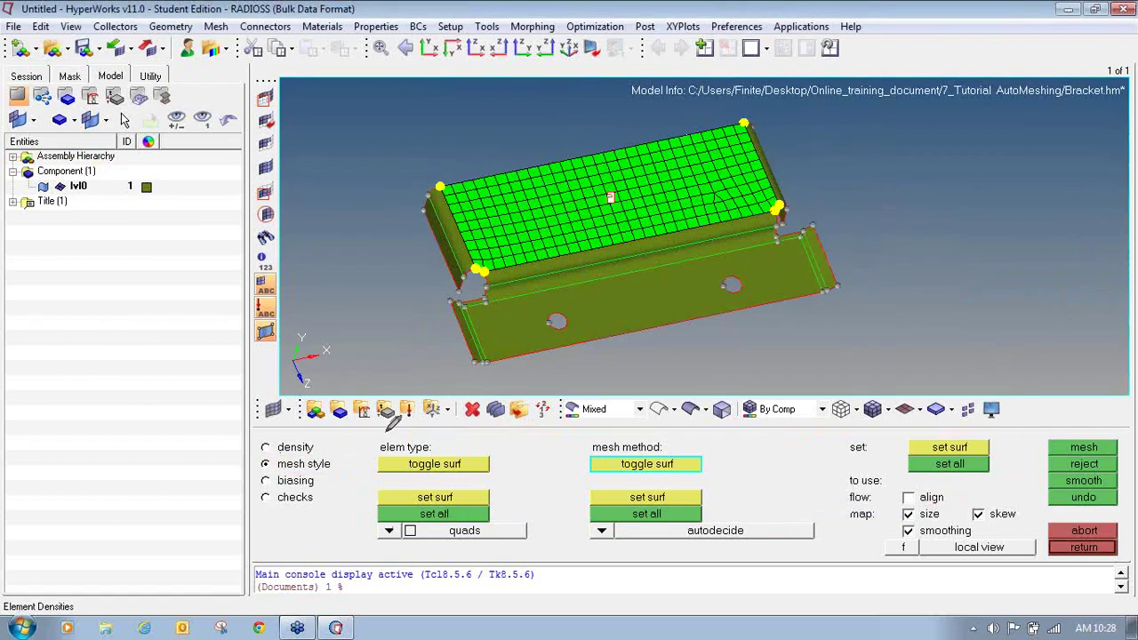
mouse_move(380, 433)
left_mouse_down()
mouse_move(342, 502)
mouse_move(418, 546)
mouse_move(544, 538)
mouse_move(520, 428)
mouse_move(377, 436)
left_mouse_up()
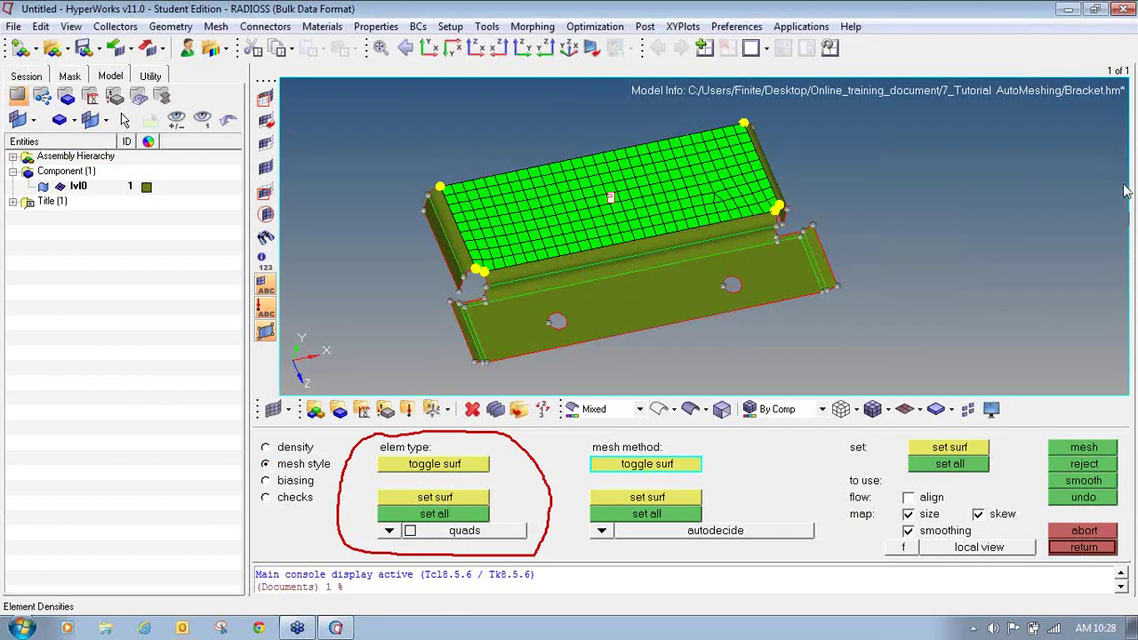
left_click(389, 530)
left_click(392, 469)
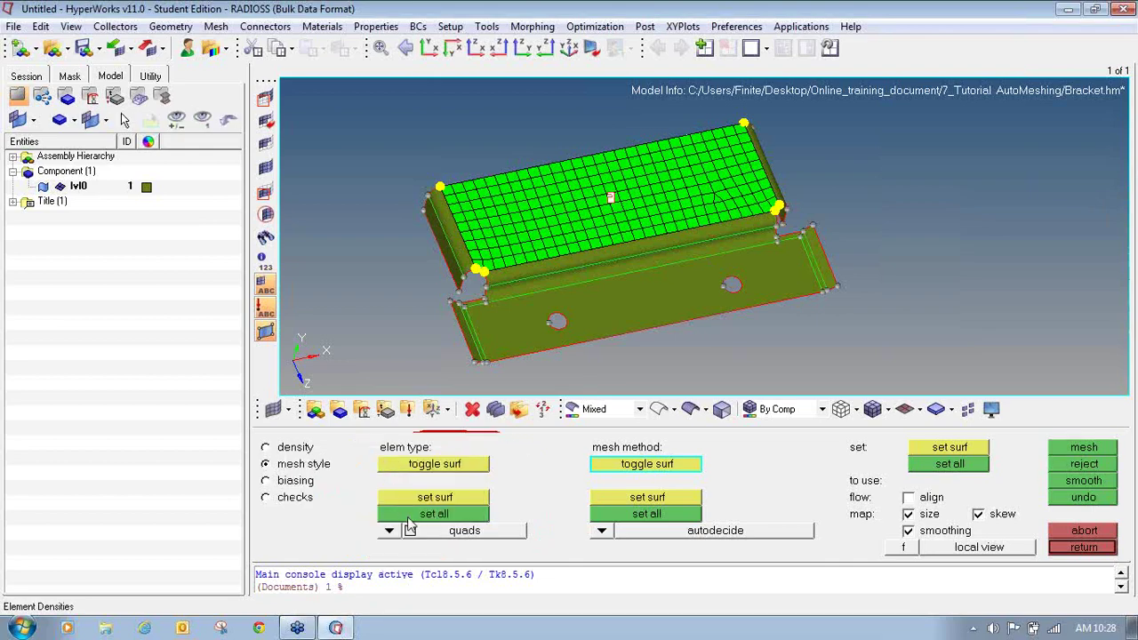
left_click(1062, 453)
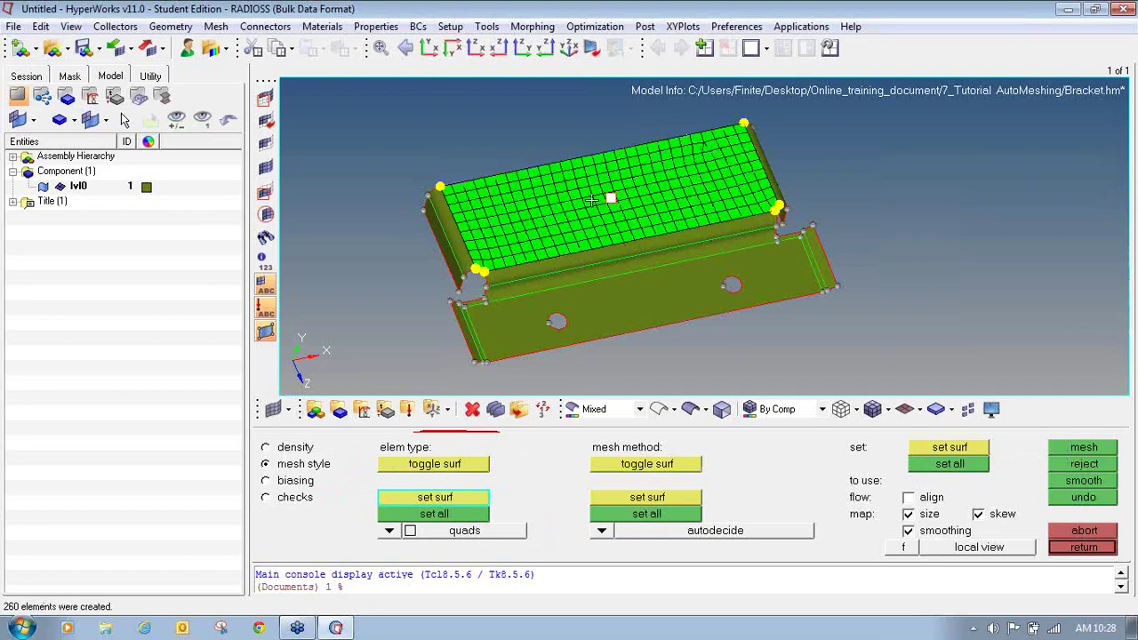
- Change the upper surface's element type to trias and remesh it
left_click(390, 531)
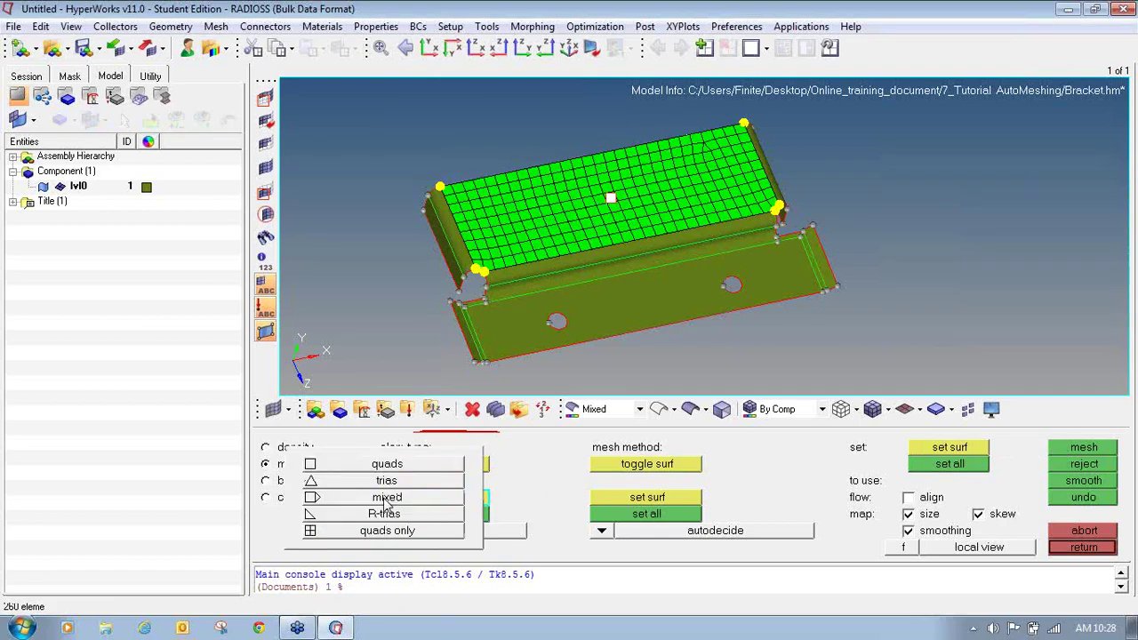
left_click(386, 485)
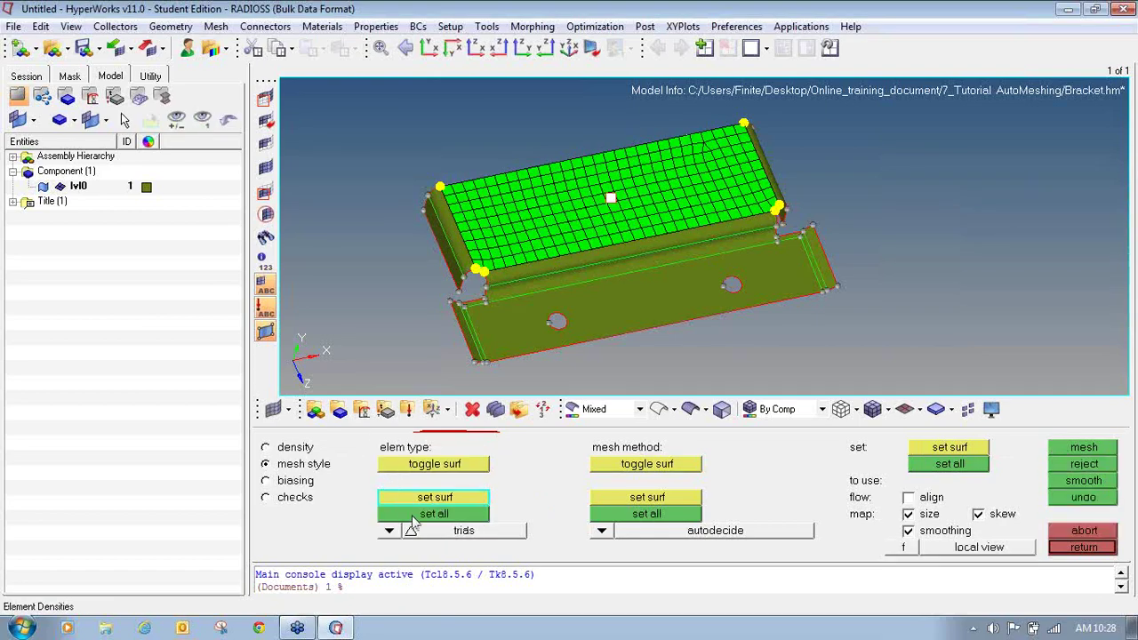
left_click(1084, 452)
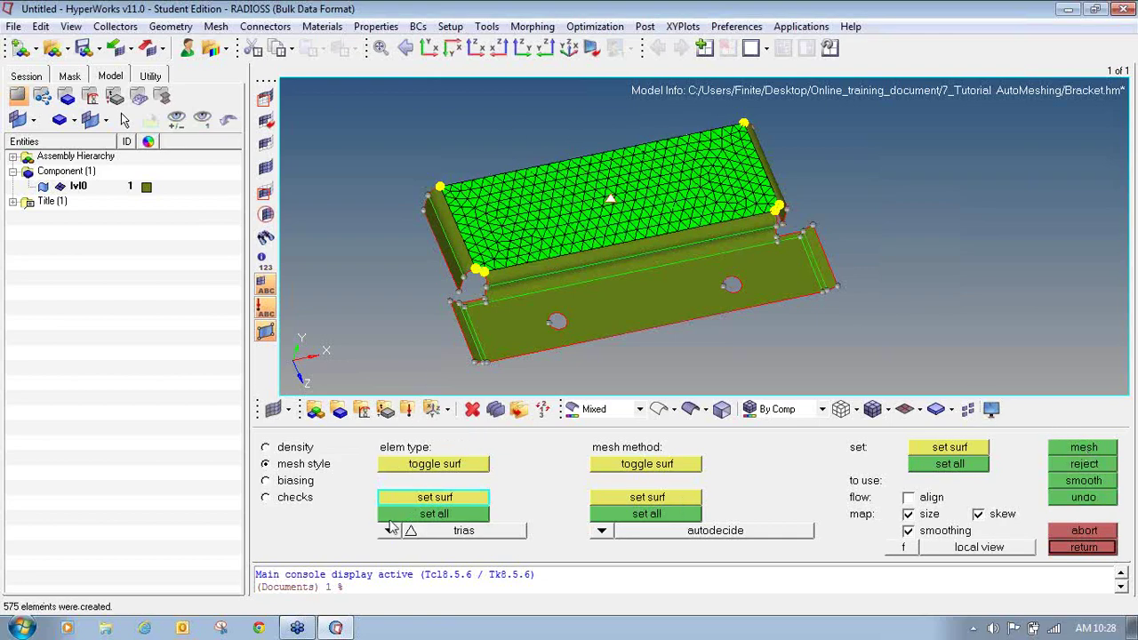
- Change the upper surface's element type to mixed and remesh it
left_click(389, 531)
left_click(387, 497)
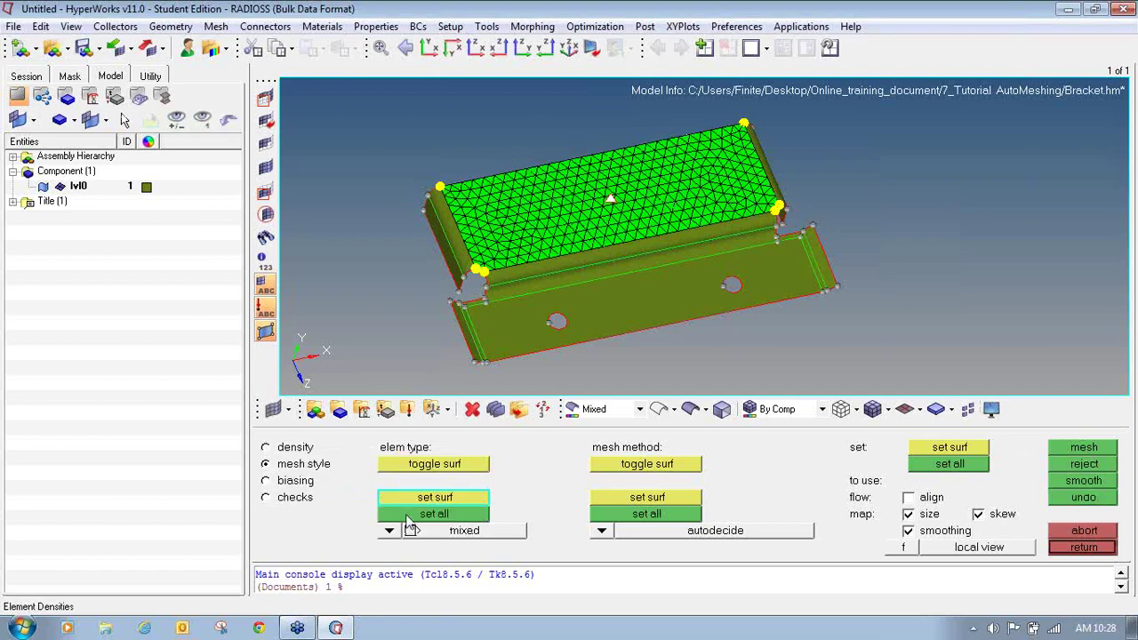
left_click(1073, 447)
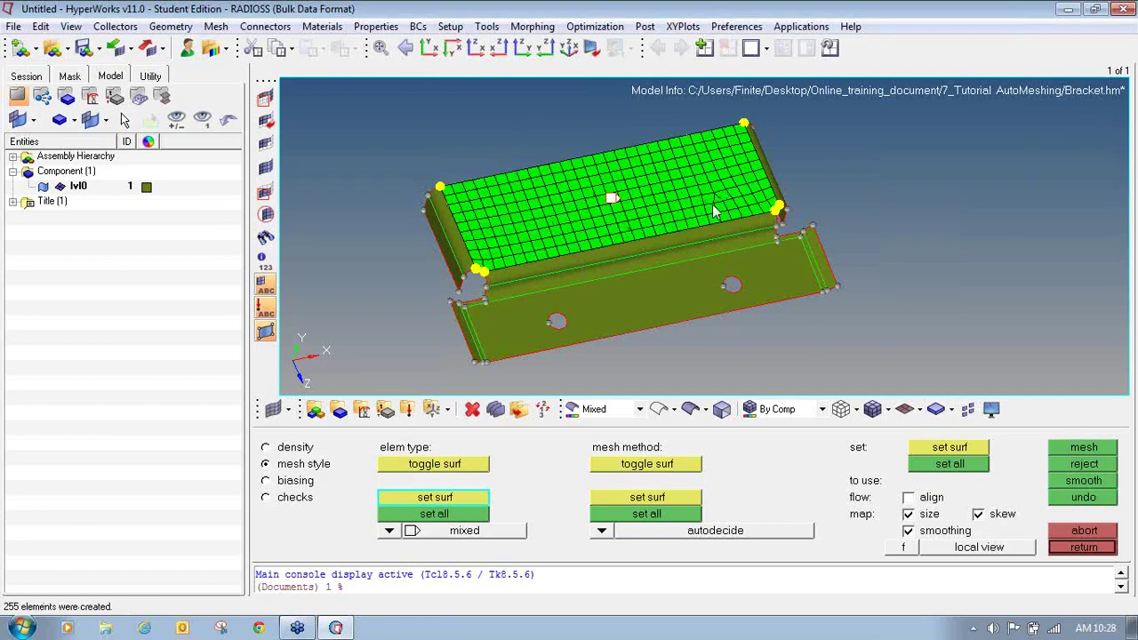
- Change the upper surface's element type to R-trias and remesh it
left_click(389, 531)
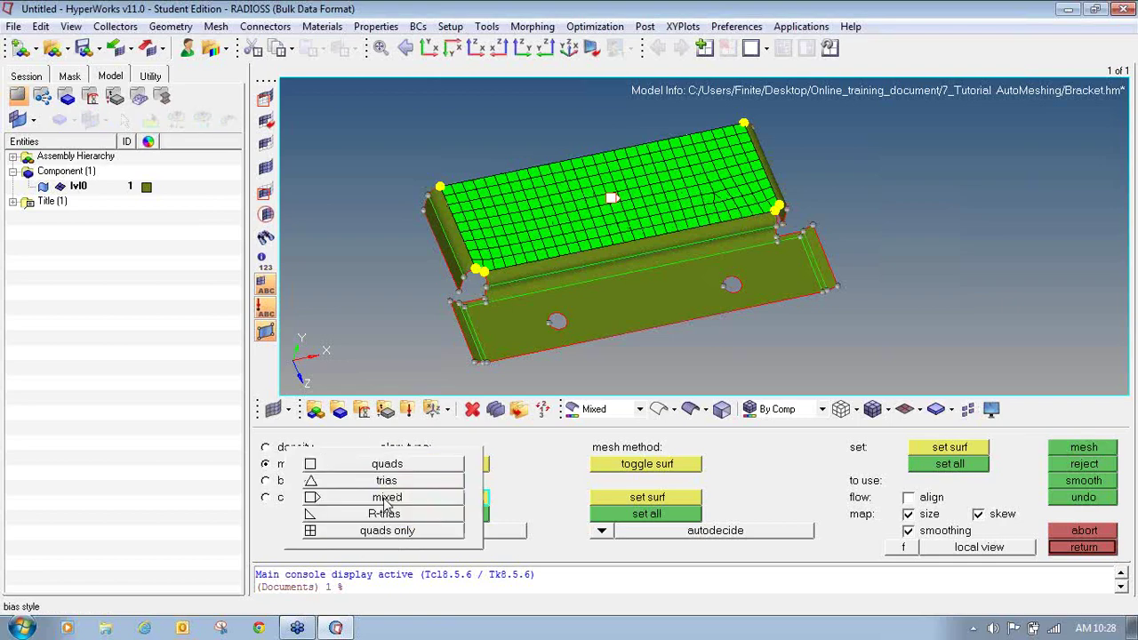
left_click(388, 515)
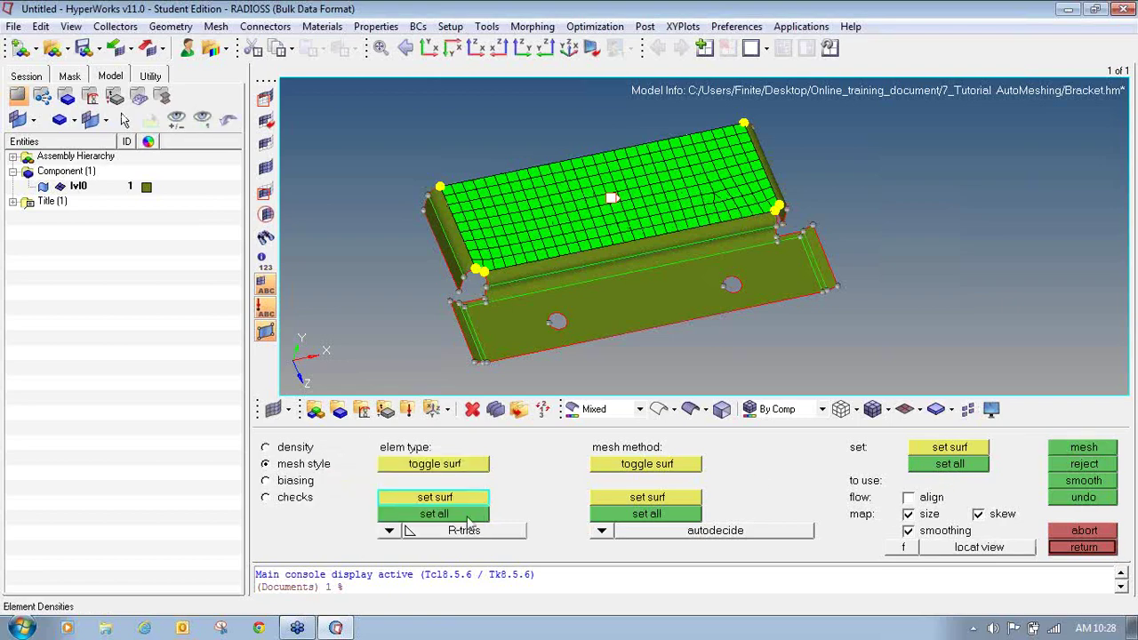
left_click(1082, 447)
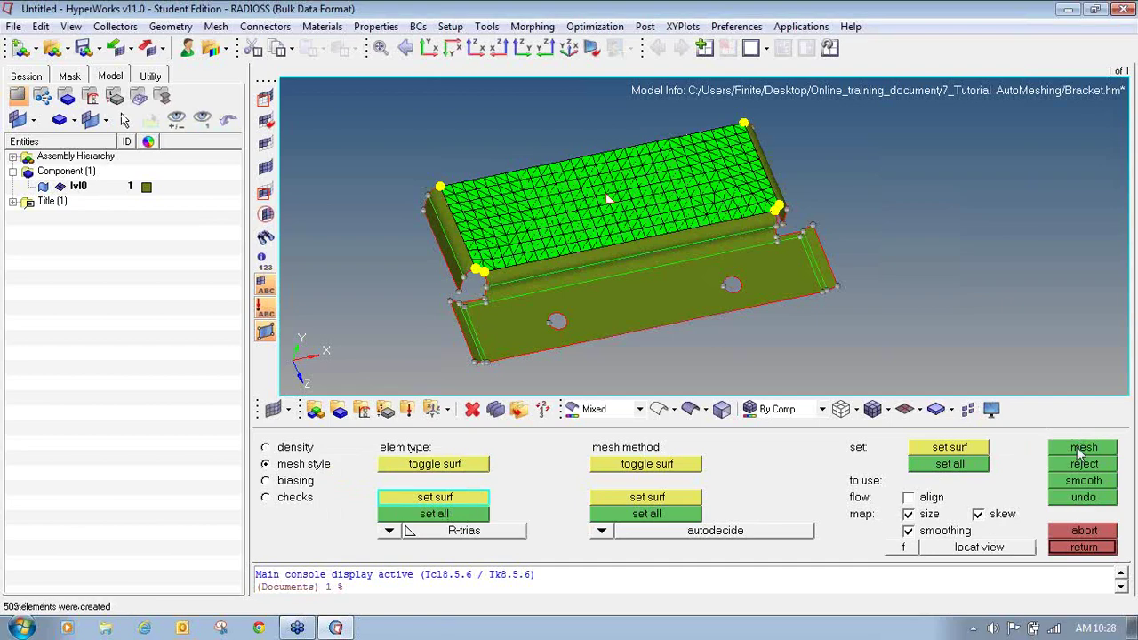
right_click_drag(611, 285, 602, 320, "ctrl")
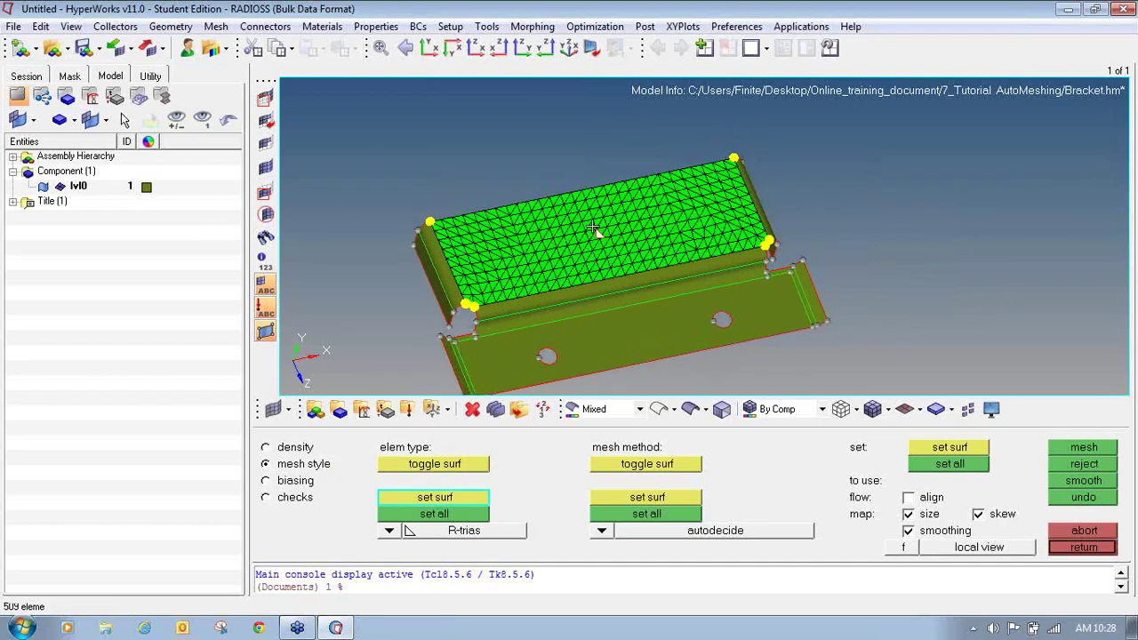
scroll(593, 228, "up", 2, "ctrl")
- Change the upper surface's element type to quads only and remesh it
left_click(388, 531)
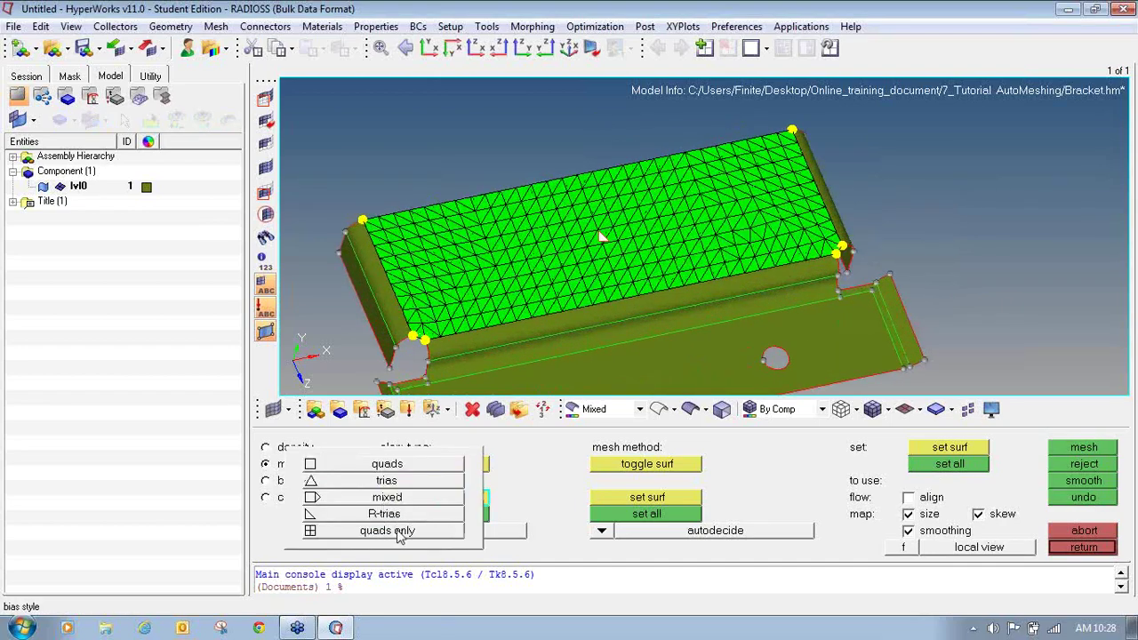
left_click(408, 529)
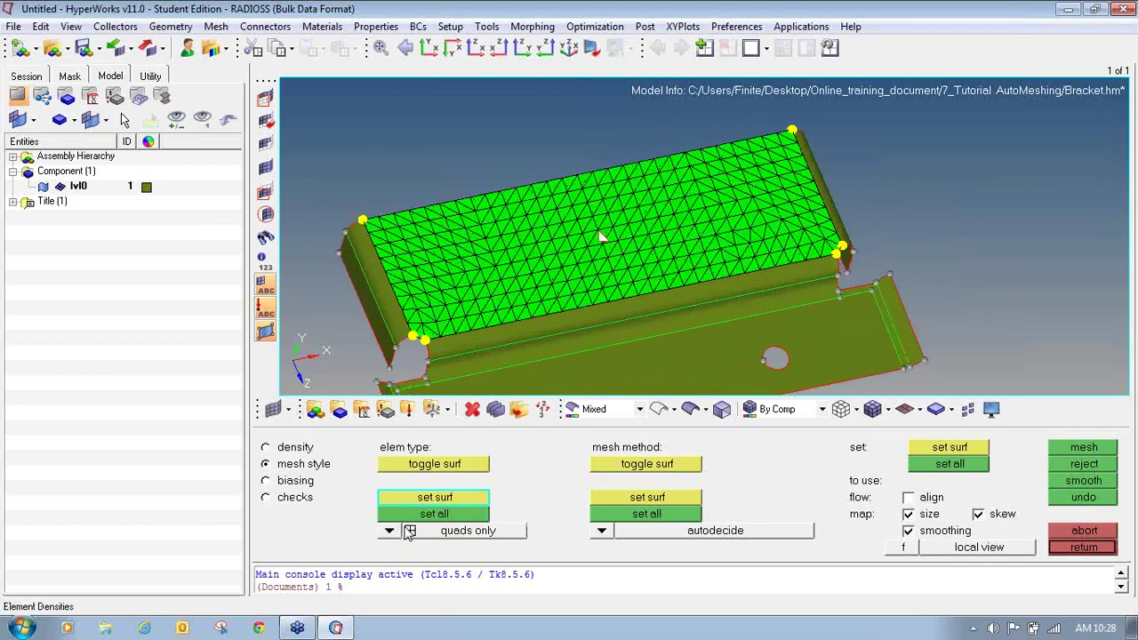
left_click(1100, 450)
scroll(682, 237, "down", 6, "ctrl")
right_click_drag(683, 236, 663, 195, "ctrl")
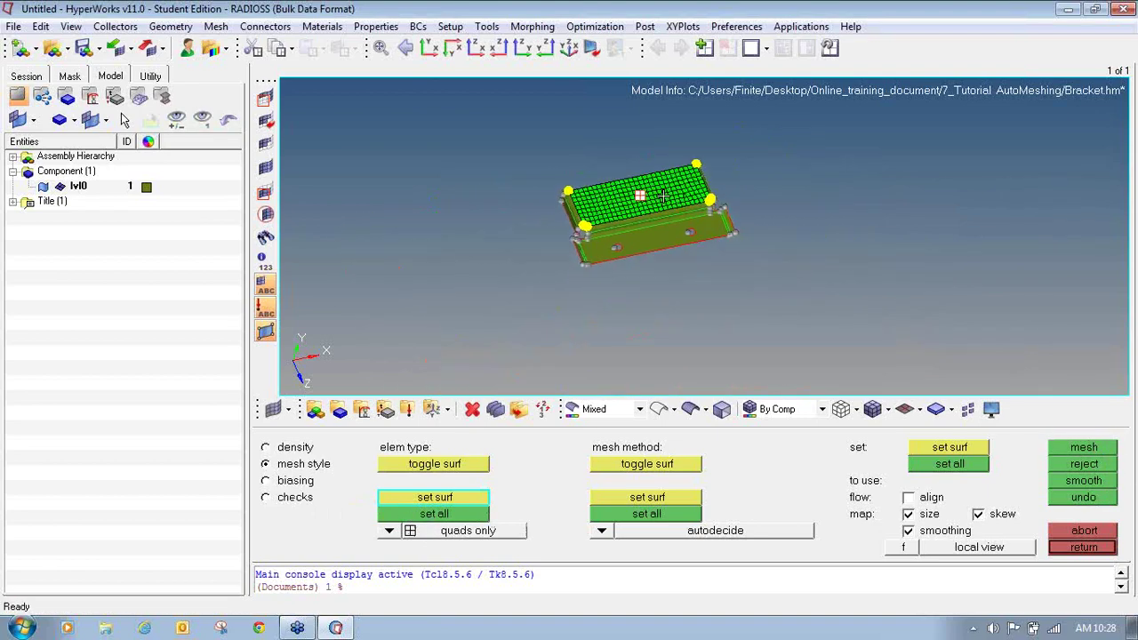
scroll(663, 195, "up", 3, "ctrl")
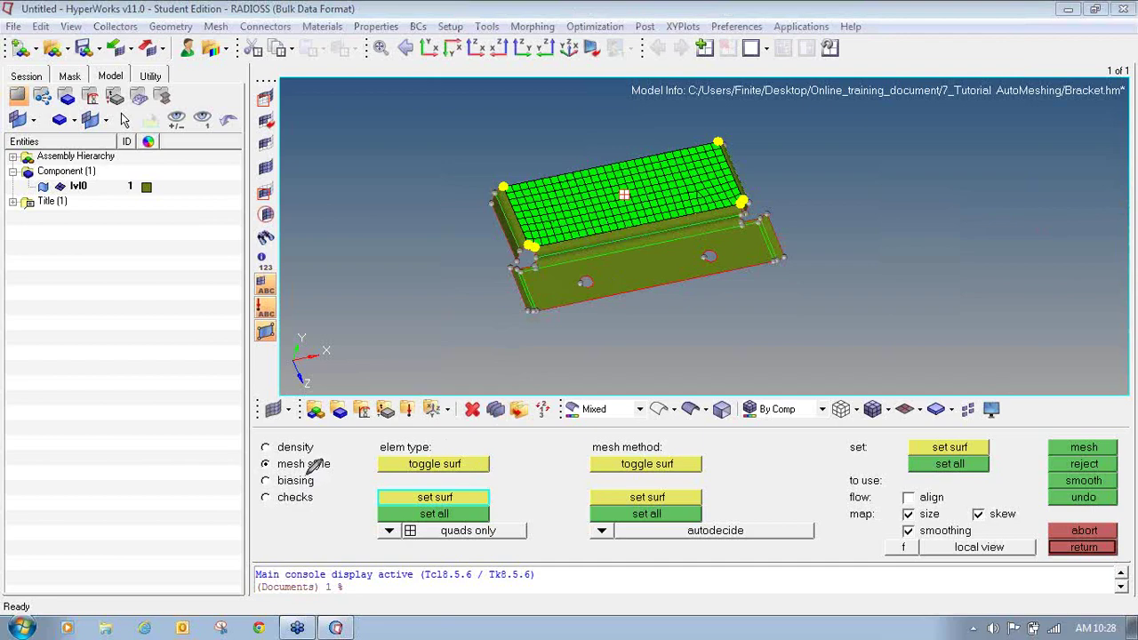
mouse_move(307, 478)
left_mouse_down()
mouse_move(265, 467)
mouse_move(289, 492)
mouse_move(297, 474)
left_mouse_up()
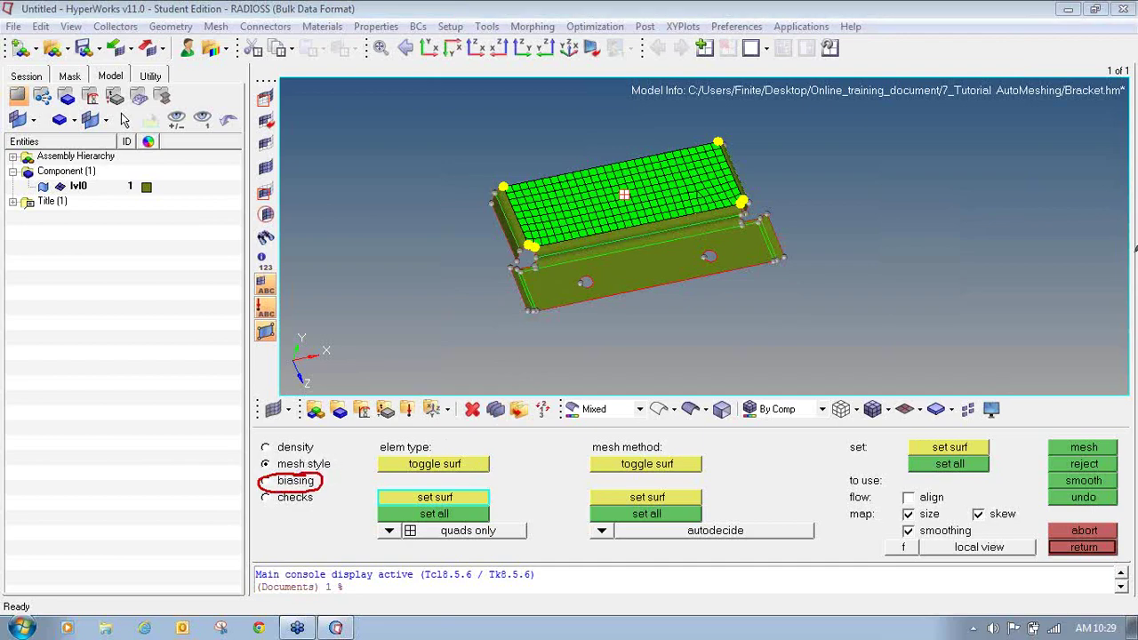
- Switch to biasing and interactively adjust the bias of the upper surface's front long edge to 2.000
left_click(285, 482)
right_click_drag(601, 209, 595, 246, "ctrl")
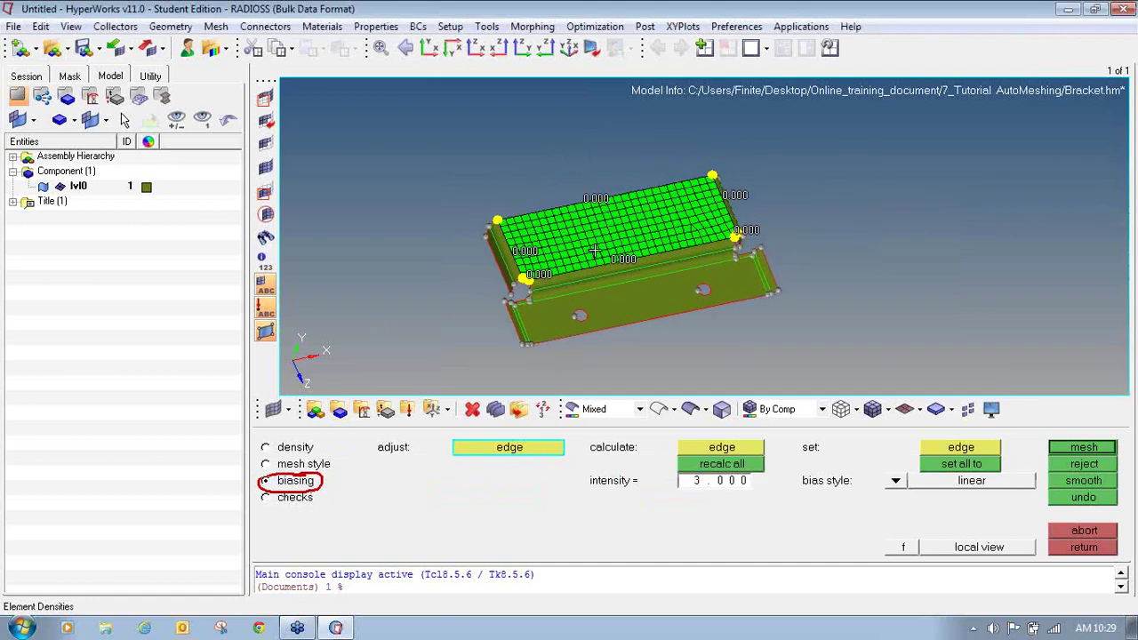
scroll(632, 224, "up", 2, "ctrl")
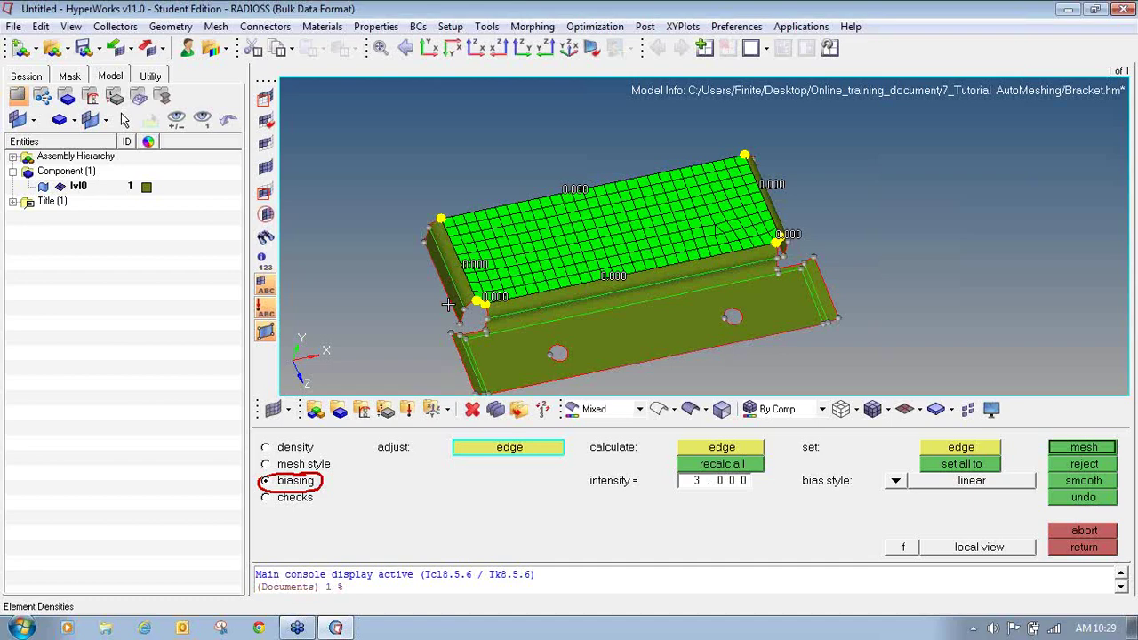
left_click(606, 248)
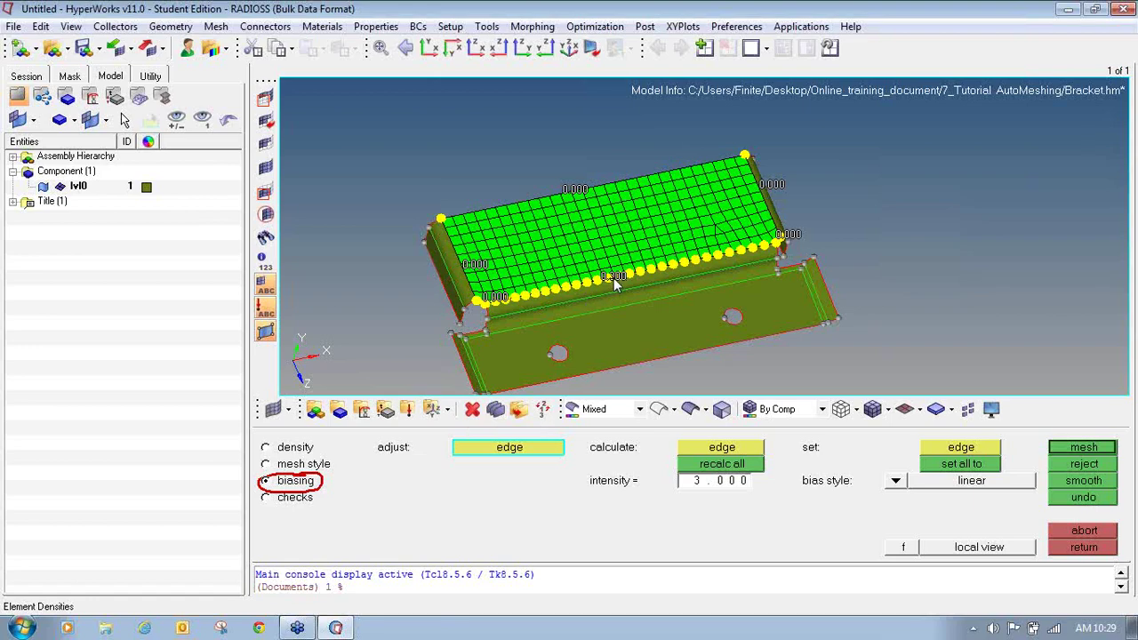
left_click(499, 451)
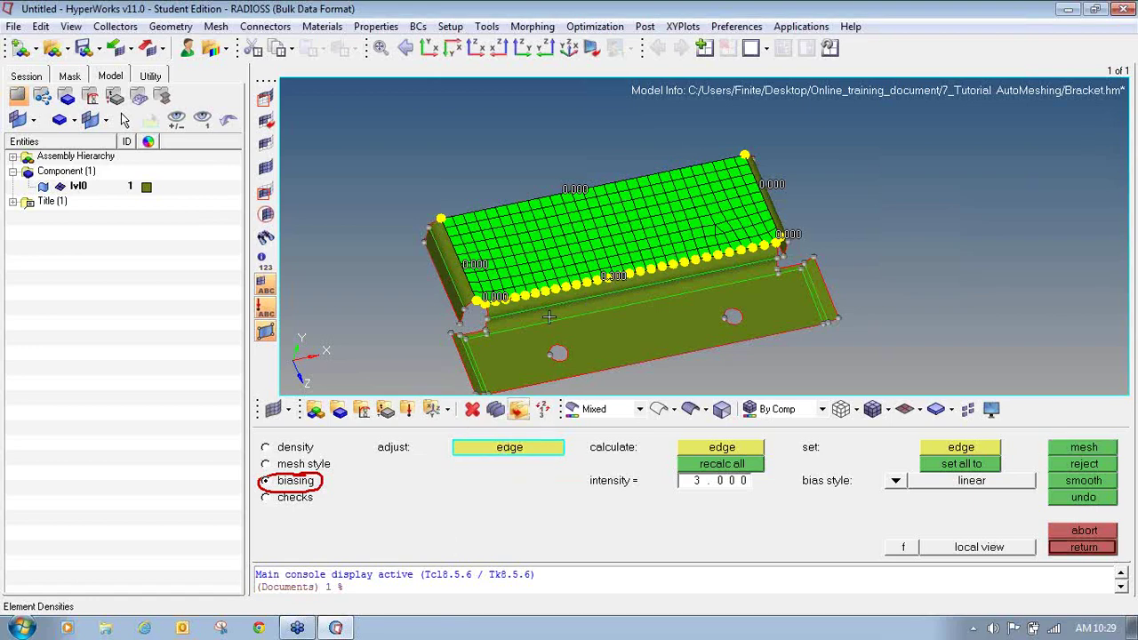
left_click(611, 274)
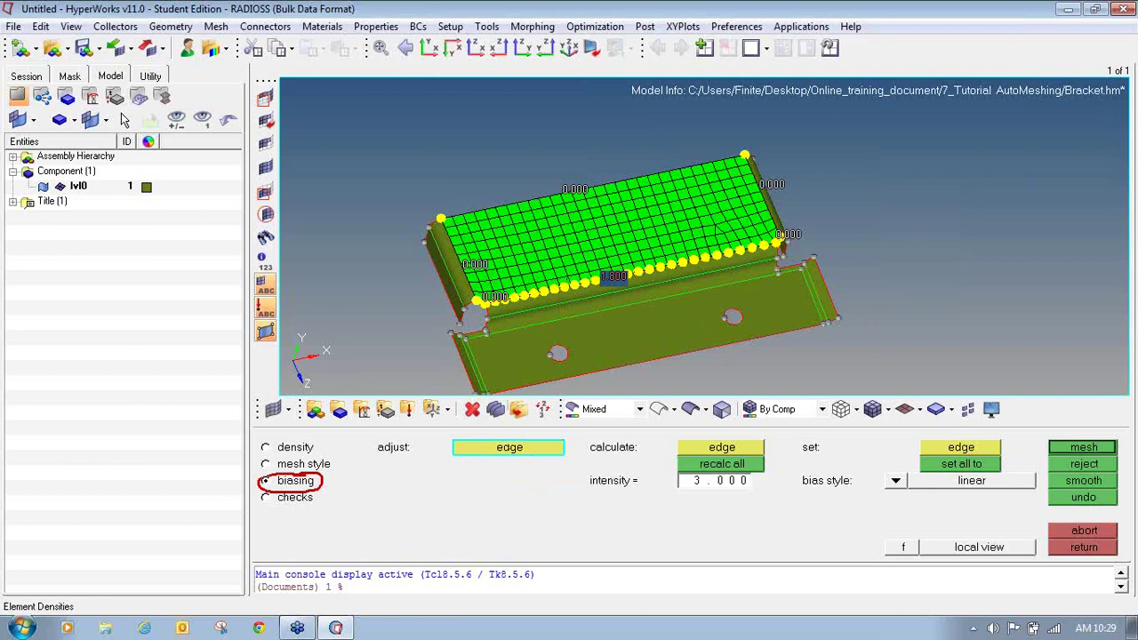
left_click_drag(614, 276, 708, 207)
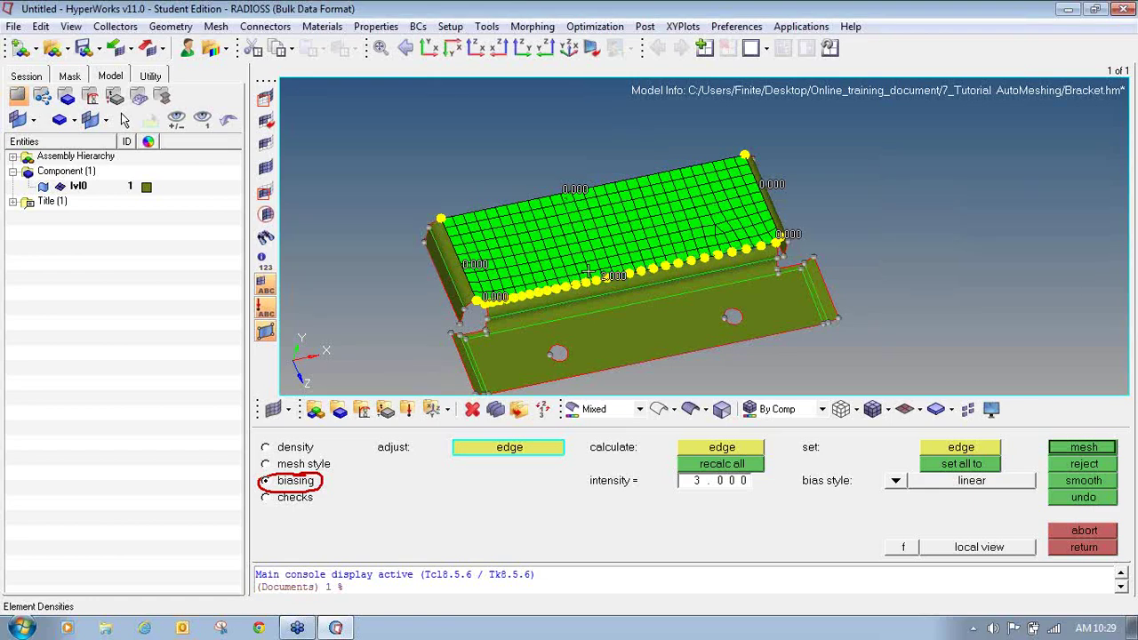
- Set the bias intensity to 2 and apply it to the upper surface's rear long edge
left_click(704, 485)
type("2")
key("Return")
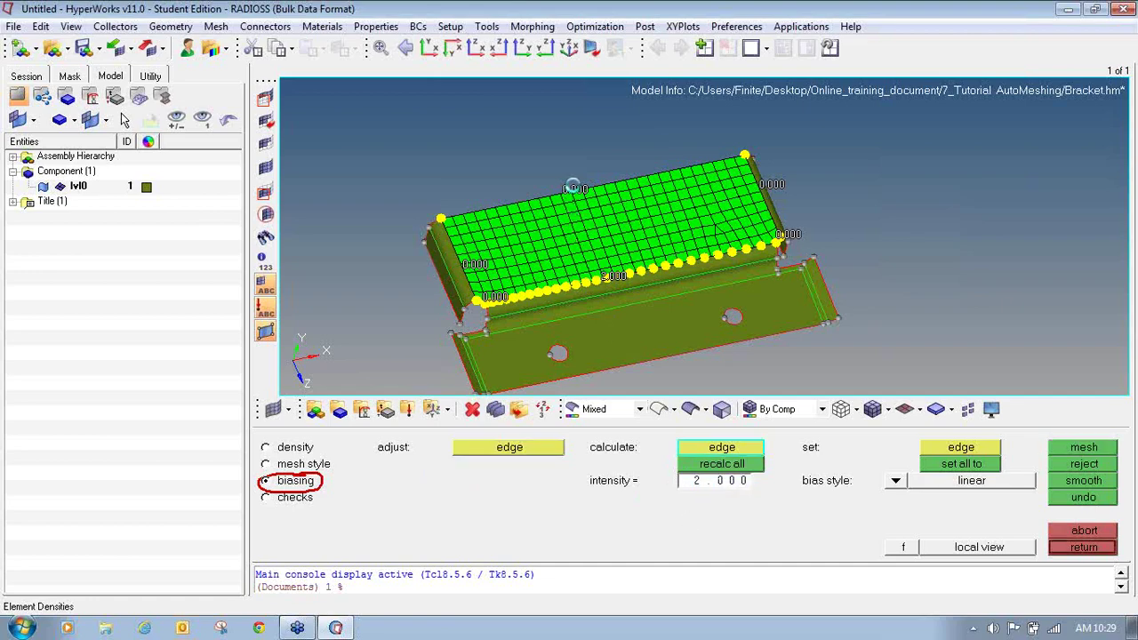
left_click(573, 188)
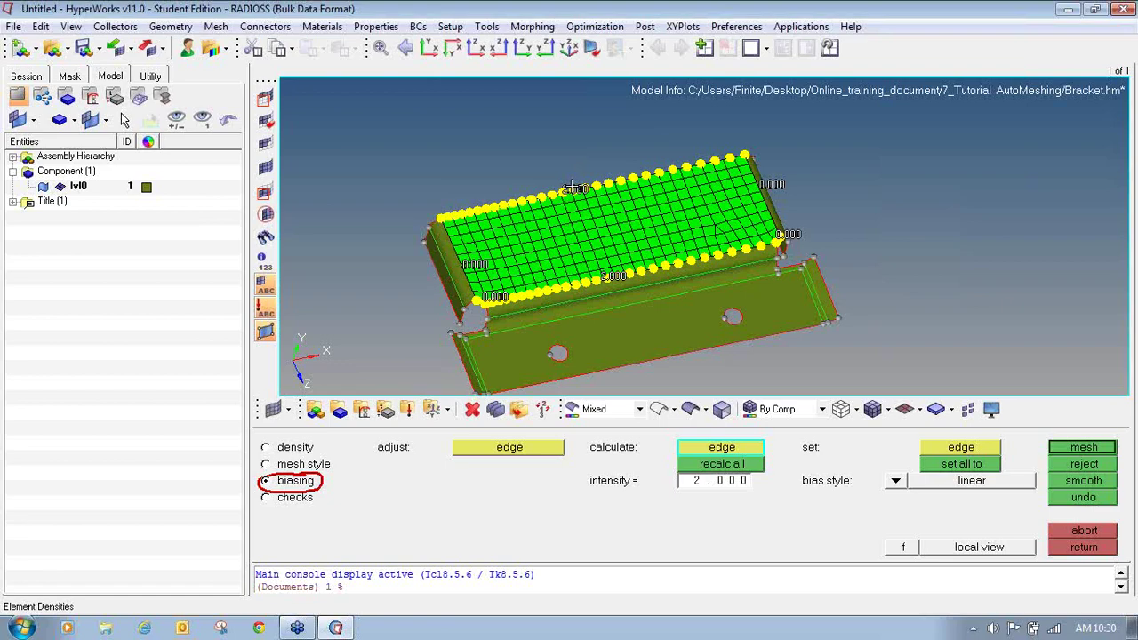
- Remesh the upper surface with the biased edges, accept the mesh and leave Automesh
left_click(1082, 448)
right_click_drag(465, 313, 508, 277, "ctrl")
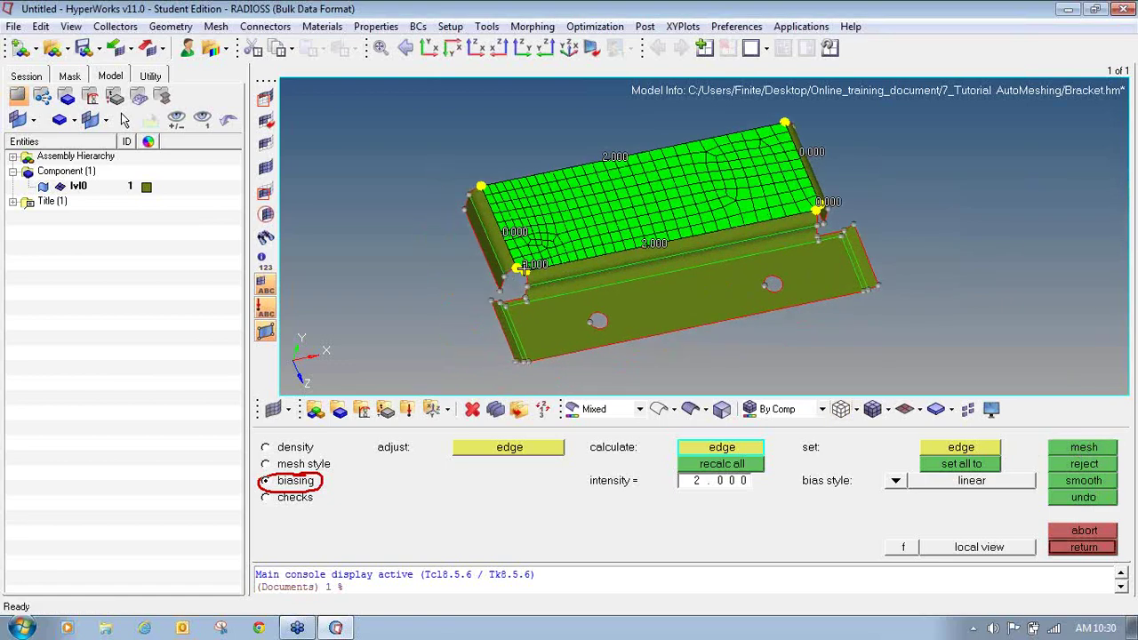
scroll(523, 269, "up", 3, "ctrl")
scroll(513, 151, "down", 2, "ctrl")
right_click_drag(507, 146, 509, 198, "ctrl")
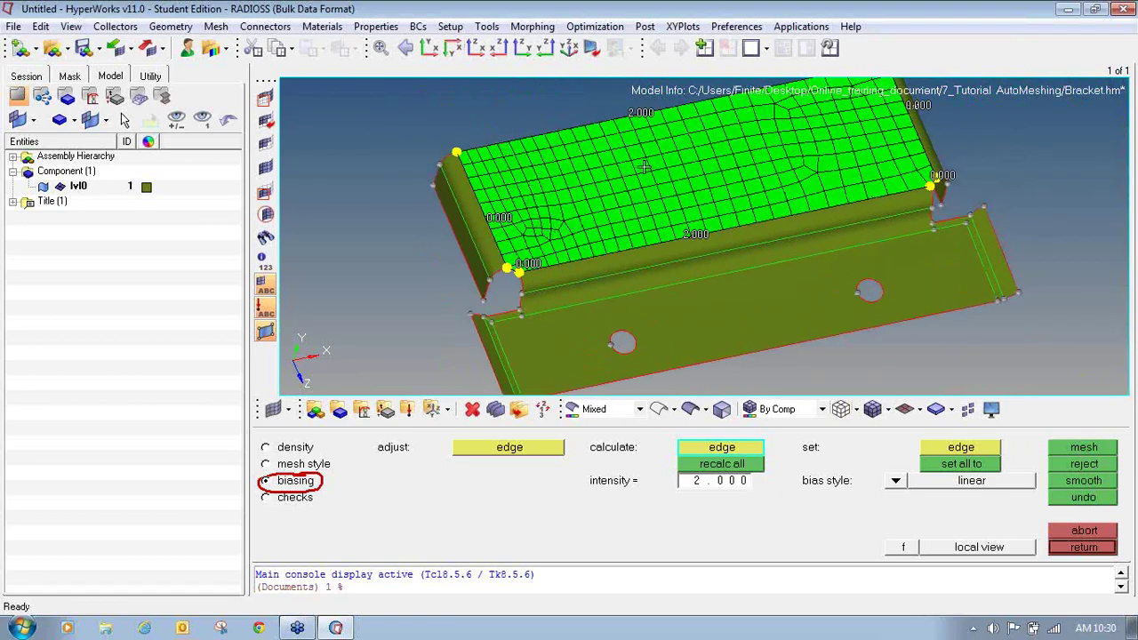
scroll(869, 184, "down", 2, "ctrl")
right_click_drag(824, 220, 805, 238, "ctrl")
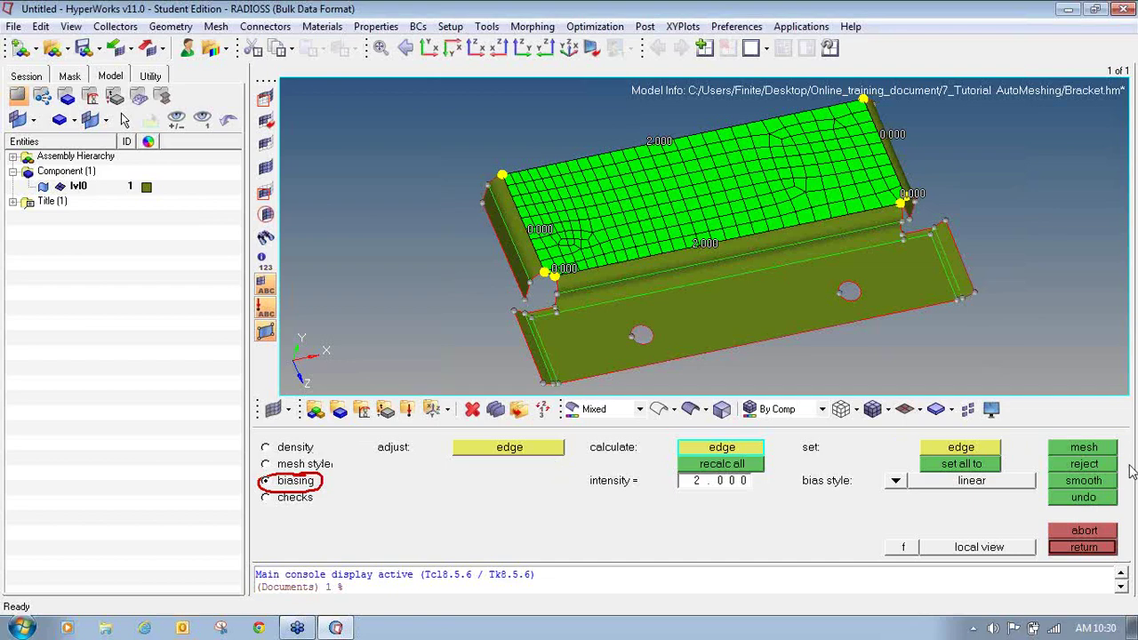
left_click(1092, 546)
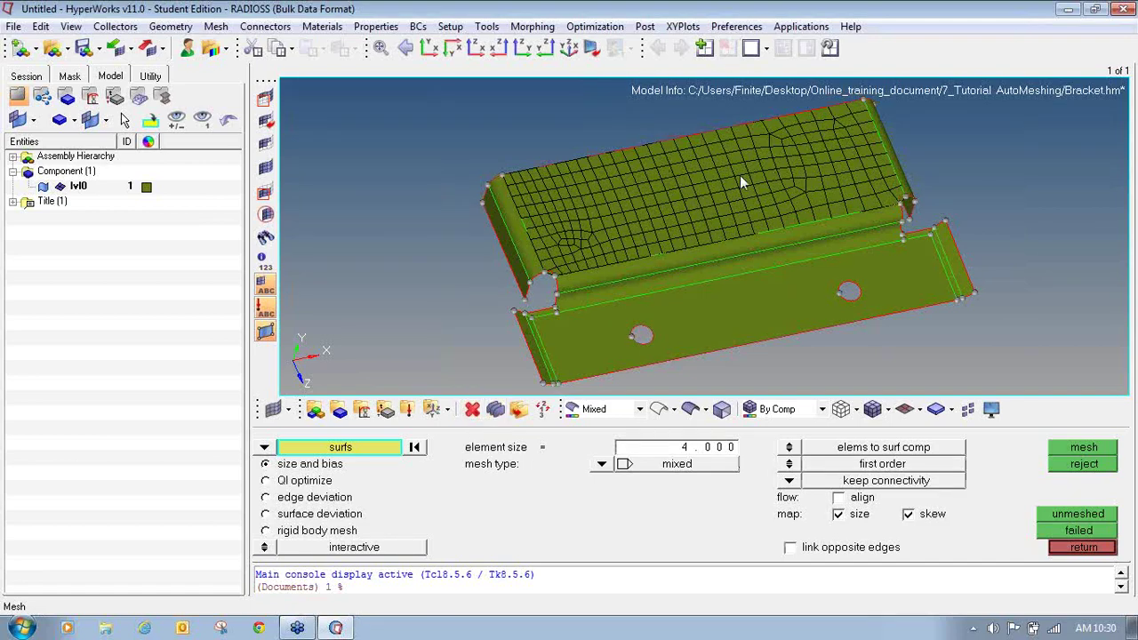
left_click(1095, 548)
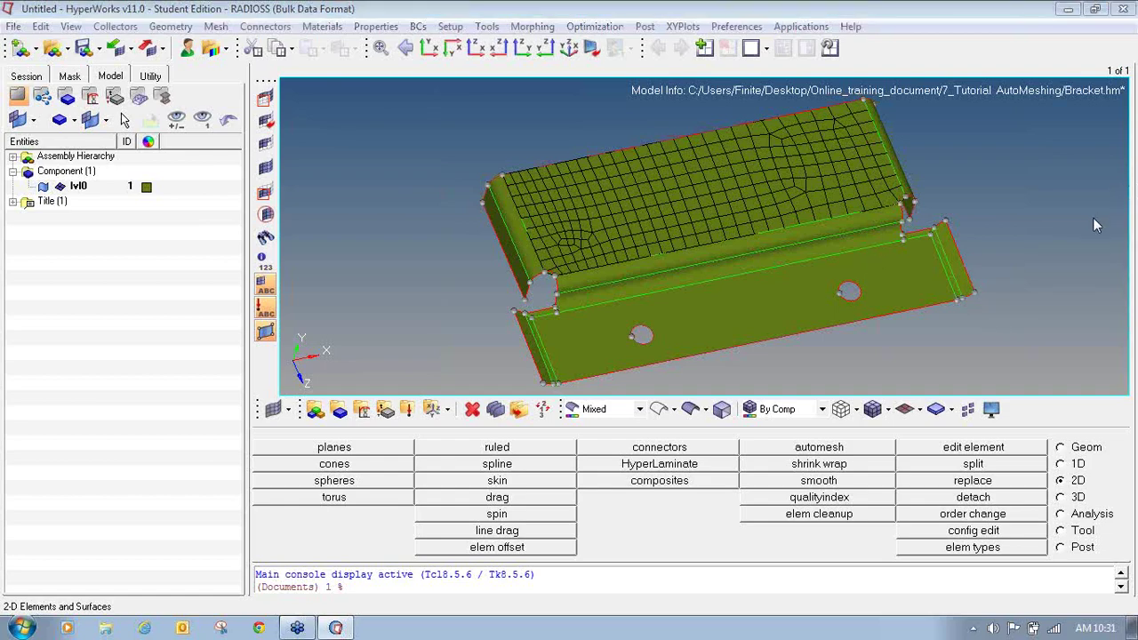
- Automesh all unmeshed surfaces of the bracket interactively with element size 4 and mixed mesh type, and accept the mesh
mouse_move(1077, 466)
left_mouse_down()
mouse_move(1048, 475)
mouse_move(1077, 494)
mouse_move(1093, 469)
mouse_move(1067, 471)
left_mouse_up()
mouse_move(786, 439)
left_mouse_down()
mouse_move(831, 453)
mouse_move(837, 429)
mouse_move(791, 439)
left_mouse_up()
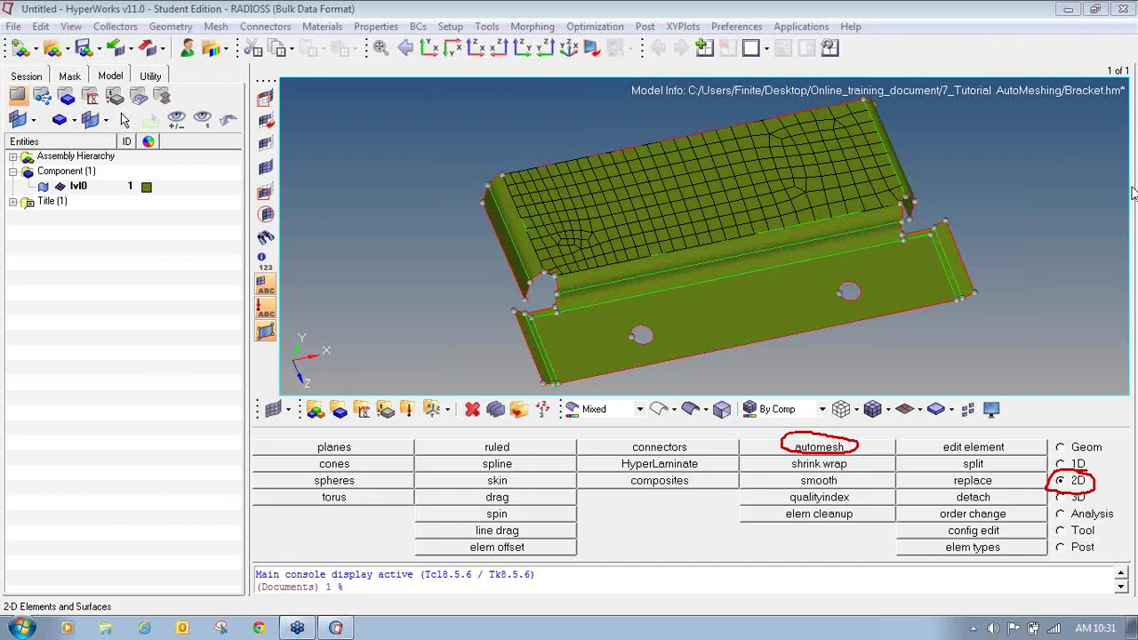
left_click(802, 451)
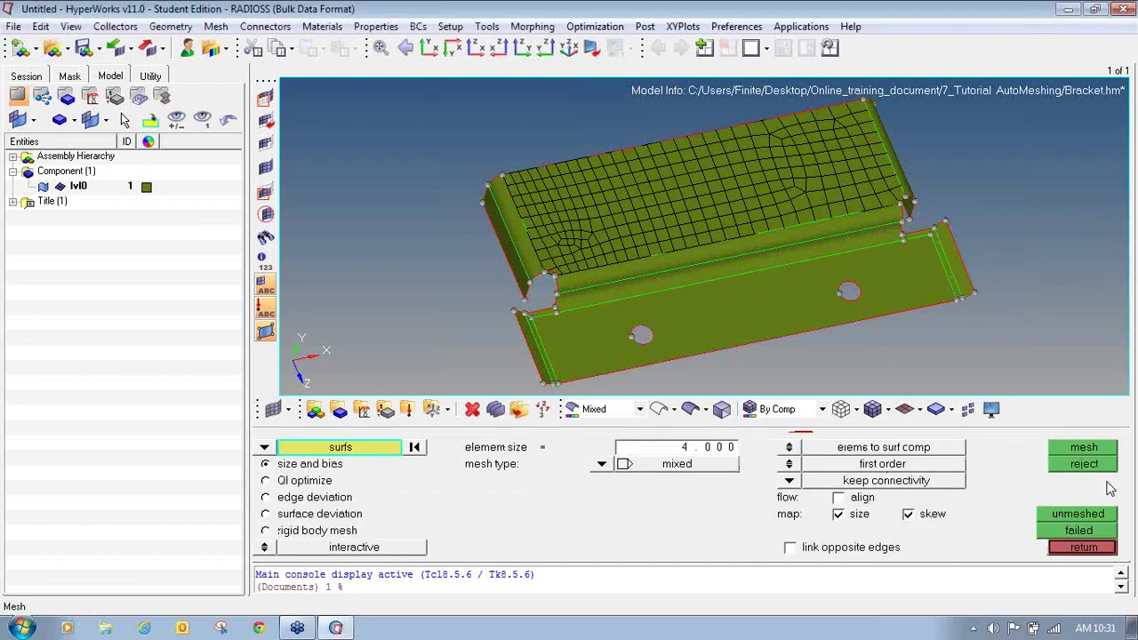
left_click(1128, 193)
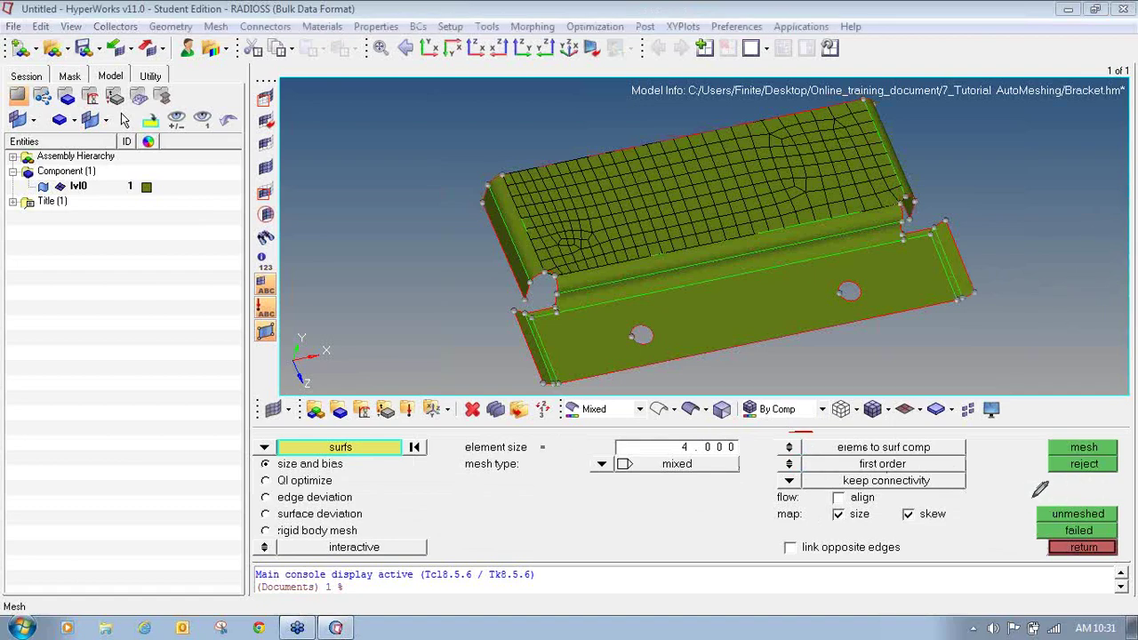
mouse_move(1034, 494)
left_mouse_down()
mouse_move(1054, 521)
mouse_move(1107, 522)
mouse_move(1121, 500)
mouse_move(1043, 494)
left_mouse_up()
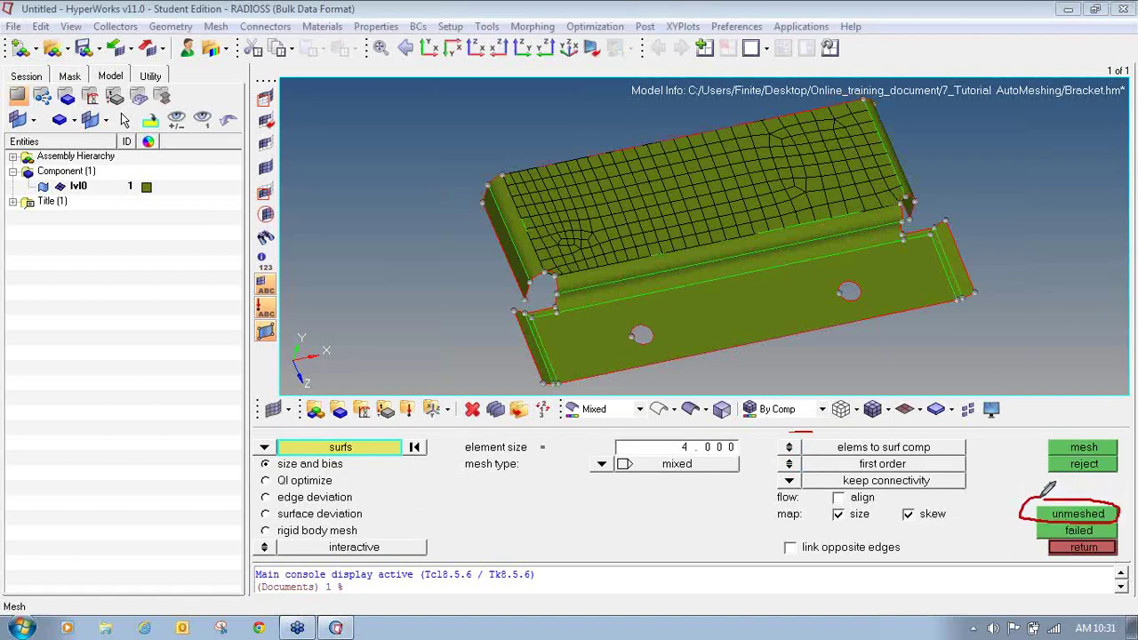
left_click(1127, 198)
left_click(1076, 518)
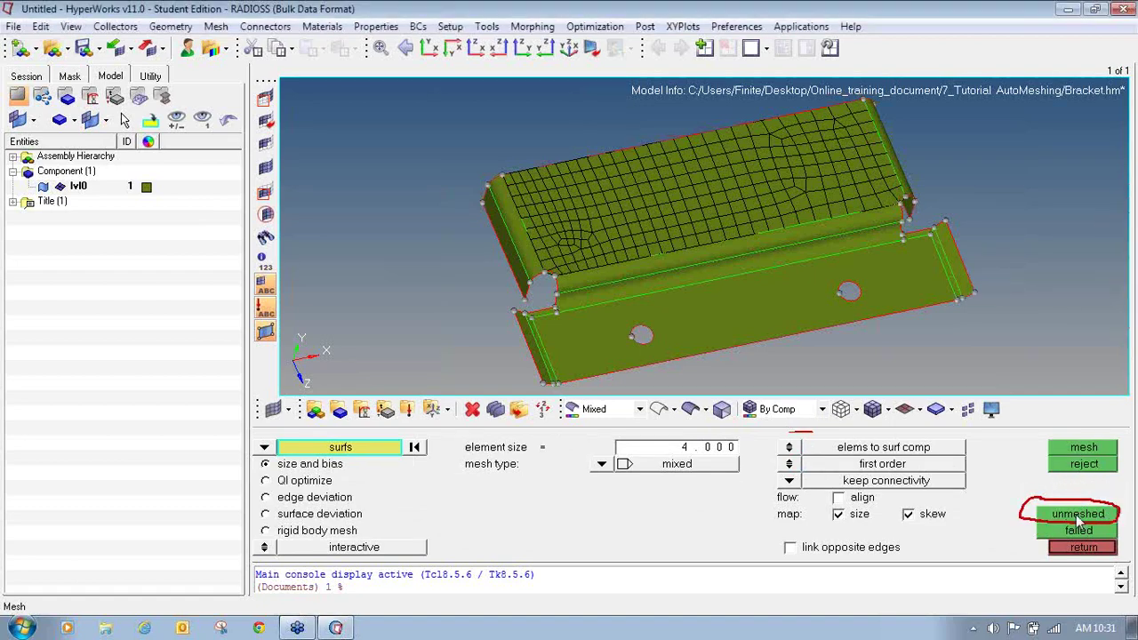
left_click(1078, 516)
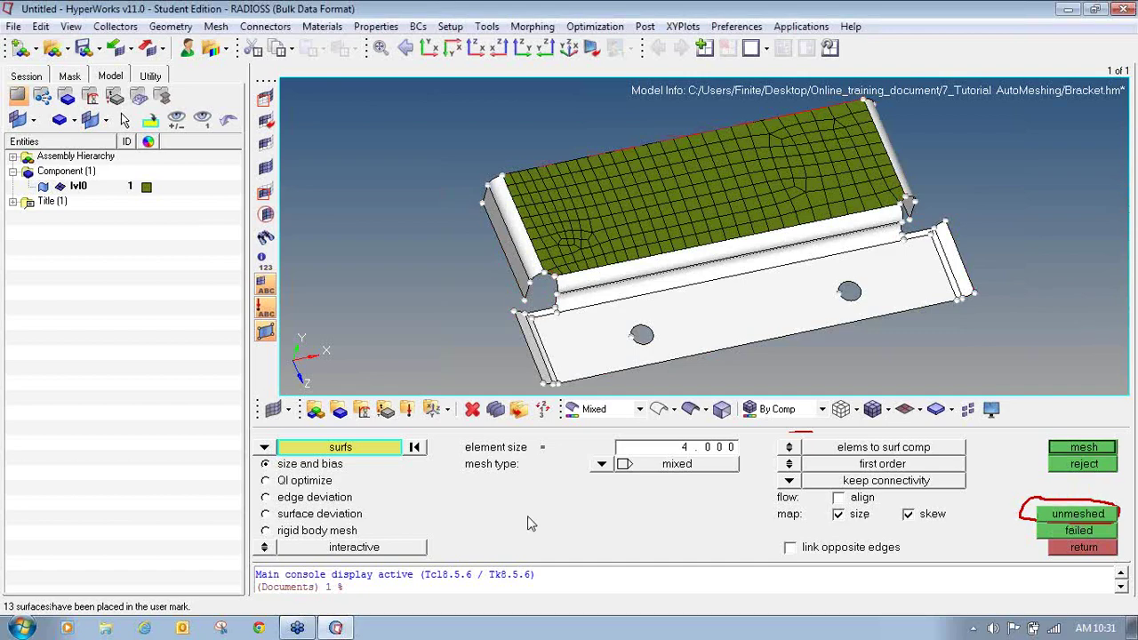
mouse_move(847, 291)
left_mouse_down("ctrl")
mouse_move(819, 250)
mouse_move(655, 231)
mouse_move(702, 222)
mouse_move(642, 228)
mouse_move(698, 225)
left_mouse_up("ctrl")
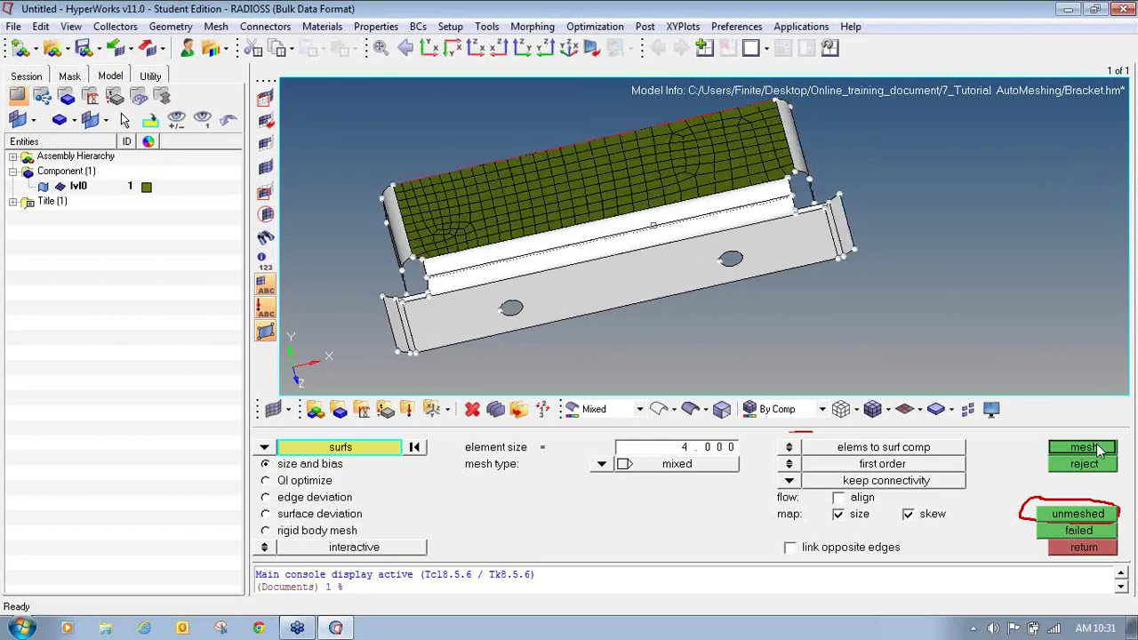
left_click(1083, 447)
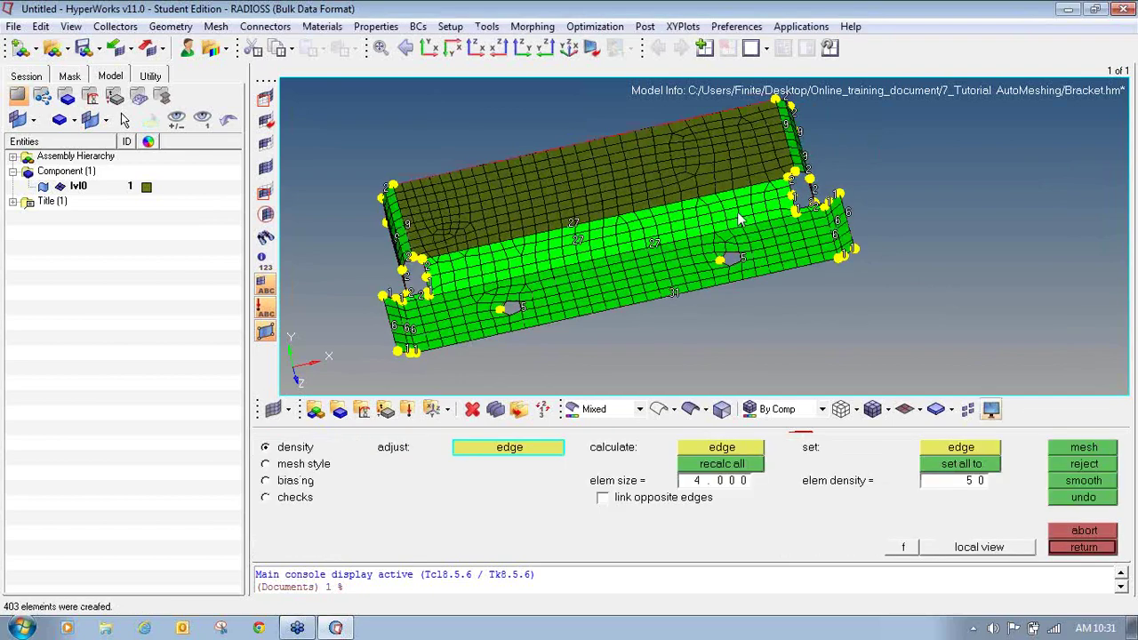
left_click_drag(859, 192, 833, 198, "ctrl")
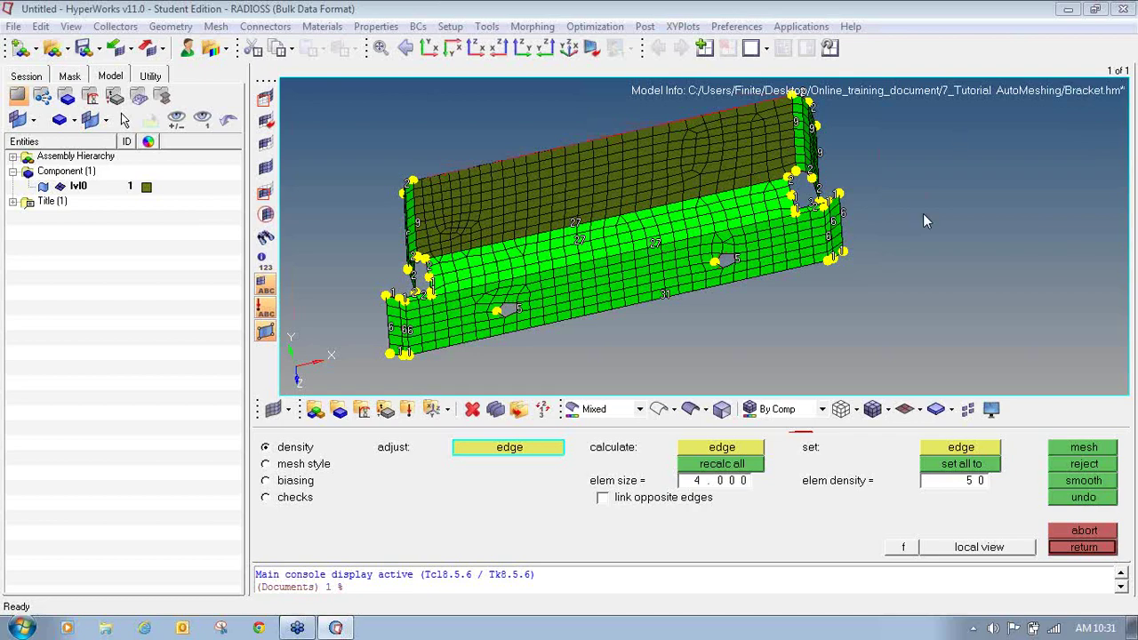
left_click(1077, 546)
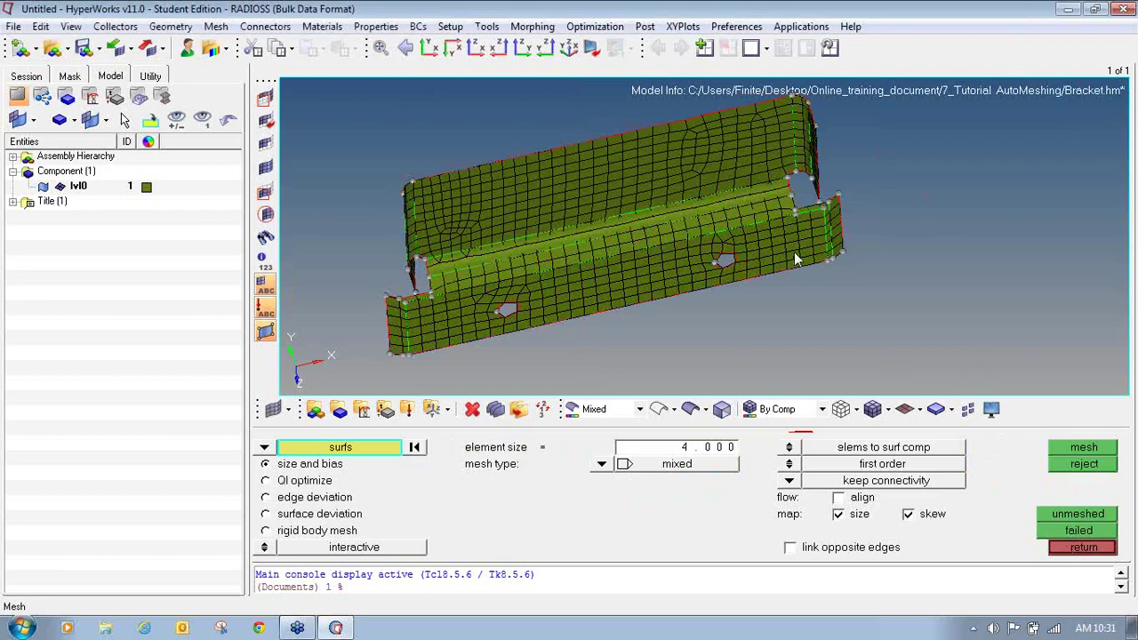
- Switch Automesh from surfaces to elements, keeping the size and bias method
left_click_drag(796, 254, 815, 251, "ctrl")
right_click_drag(783, 251, 827, 269, "ctrl")
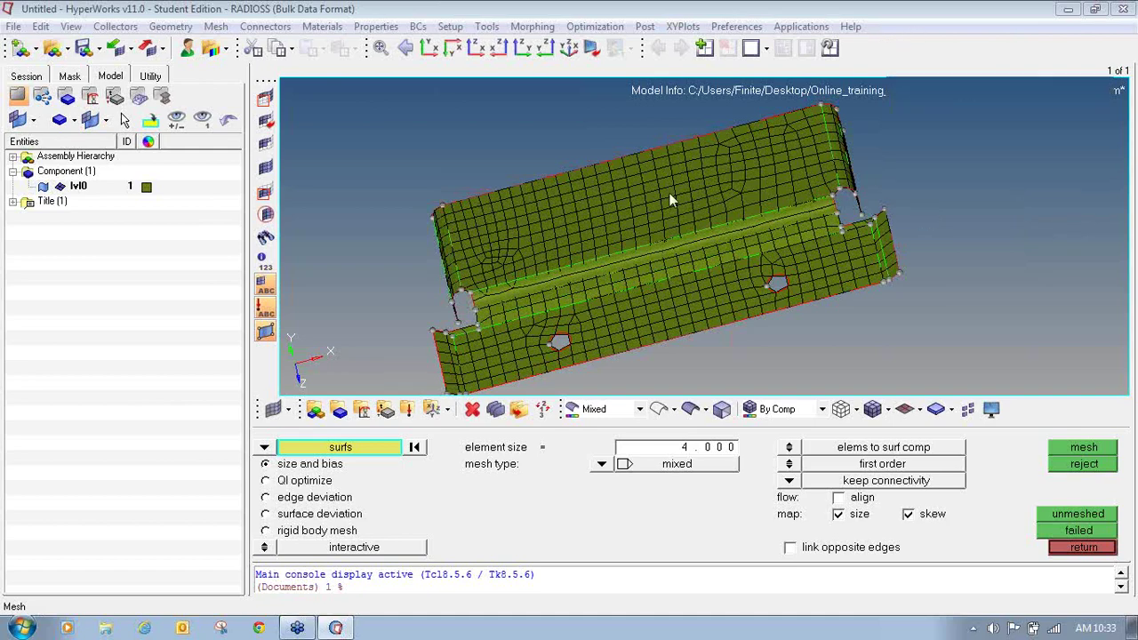
left_click_drag(669, 192, 653, 211, "ctrl")
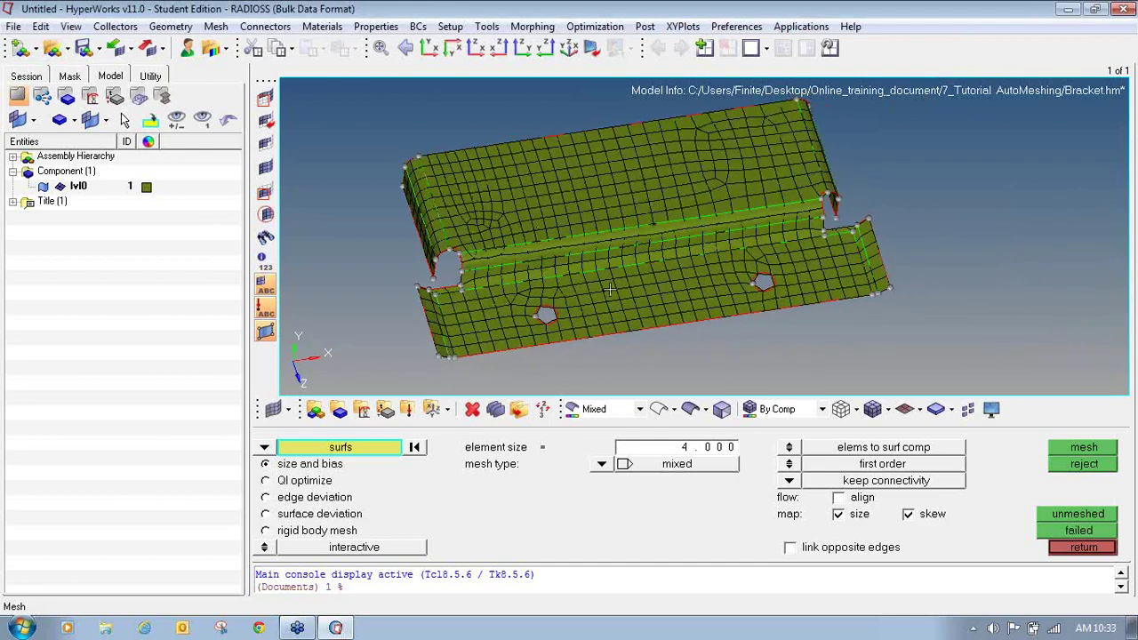
left_click_drag(576, 227, 547, 167, "ctrl")
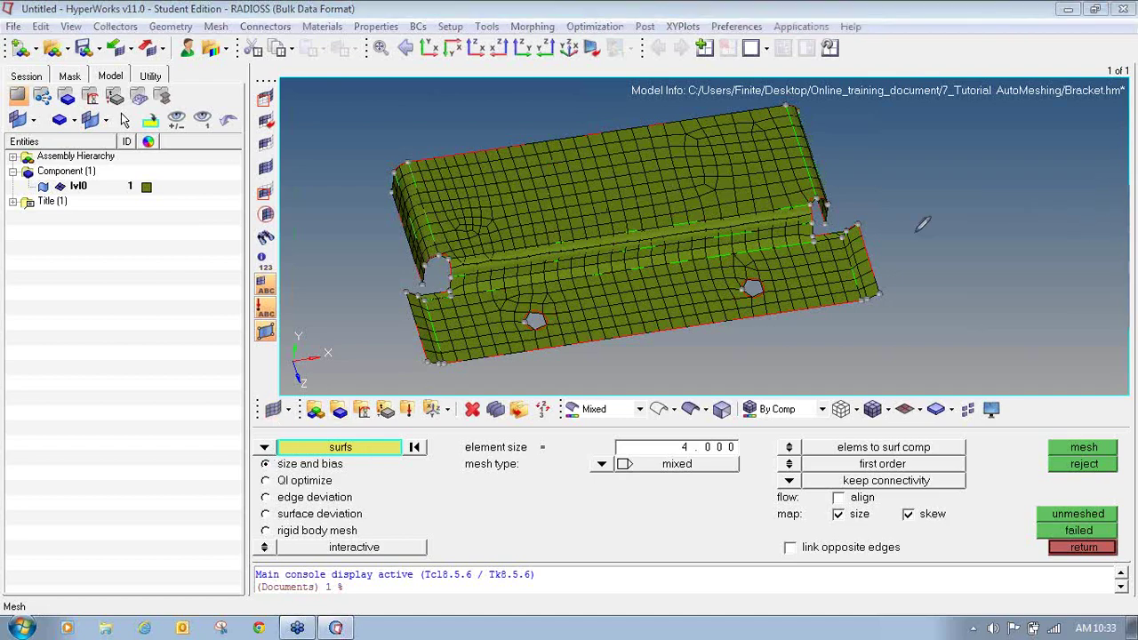
mouse_move(274, 436)
left_mouse_down()
mouse_move(255, 457)
mouse_move(269, 435)
left_mouse_up()
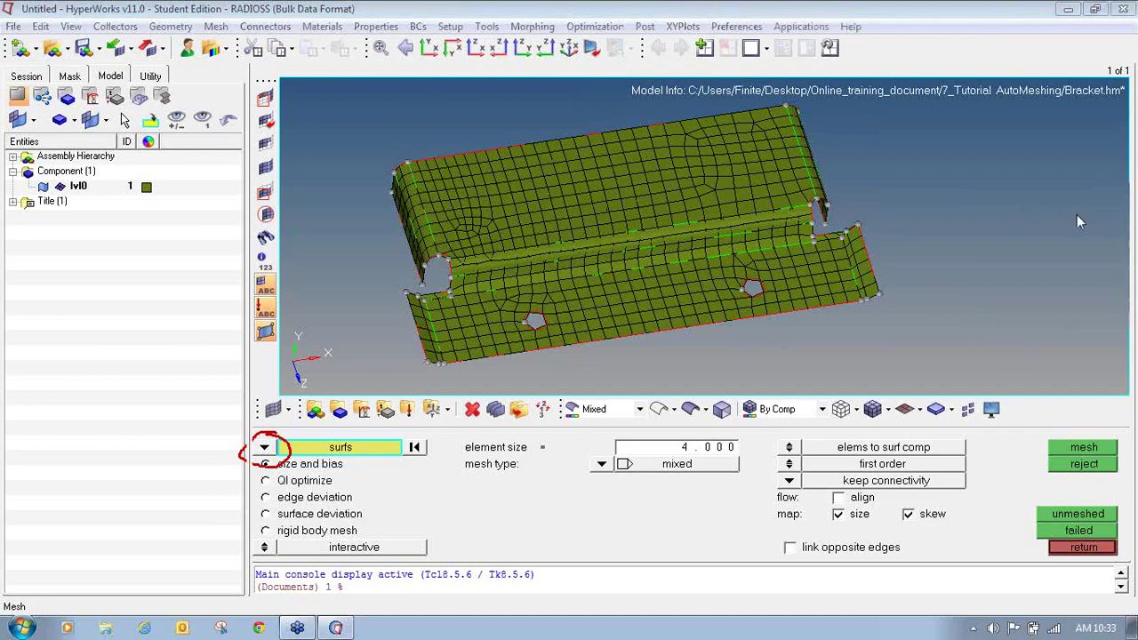
left_click(264, 447)
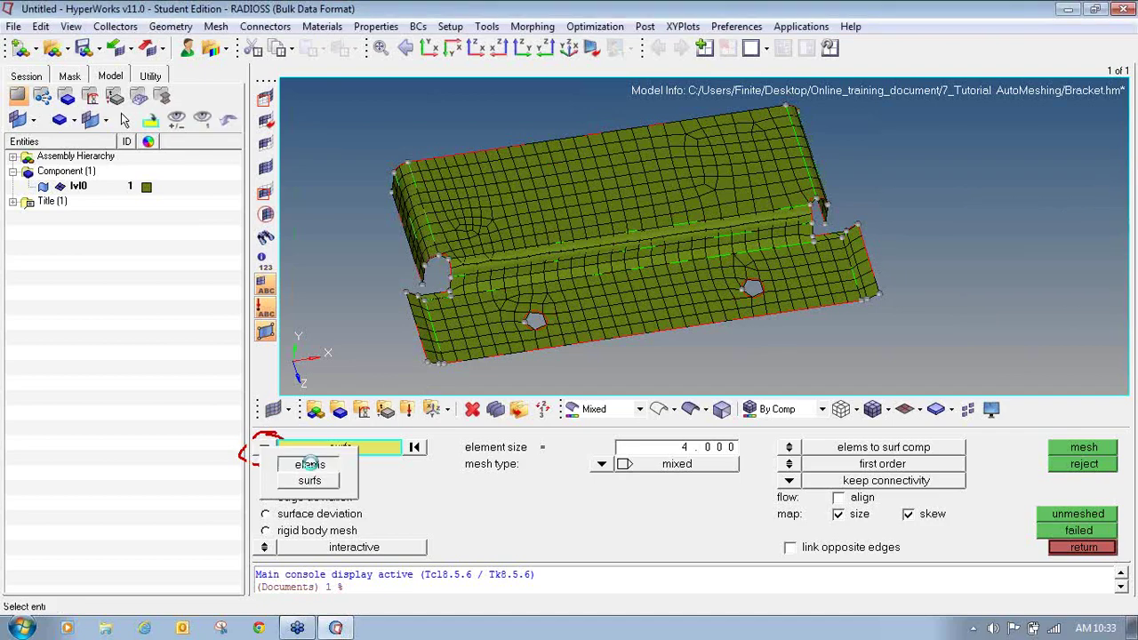
left_click(309, 463)
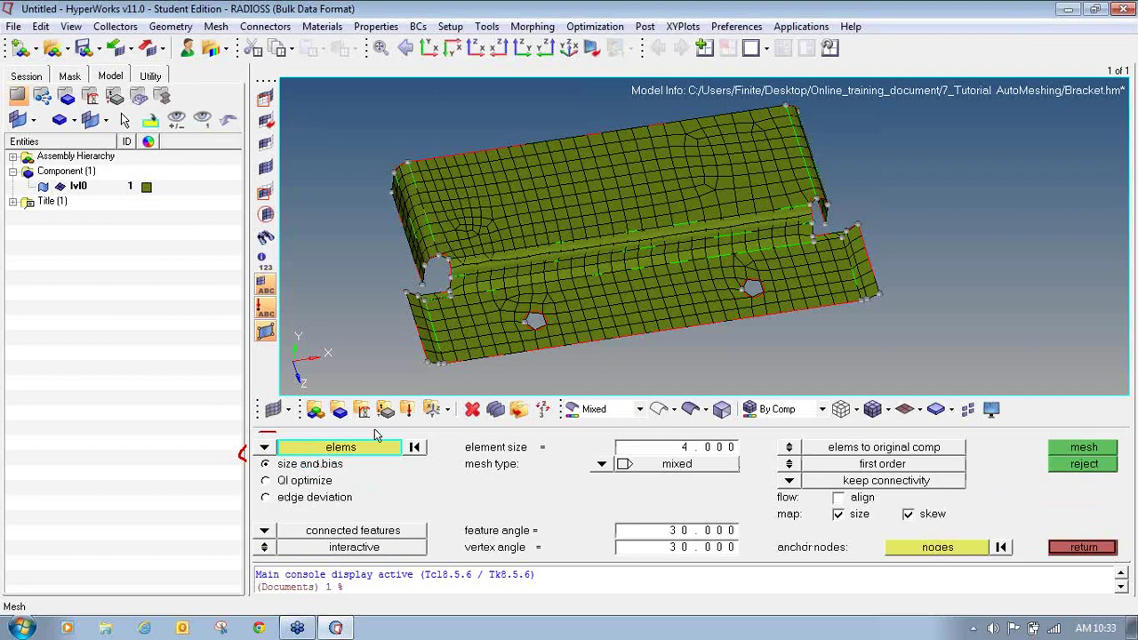
left_click(1125, 201)
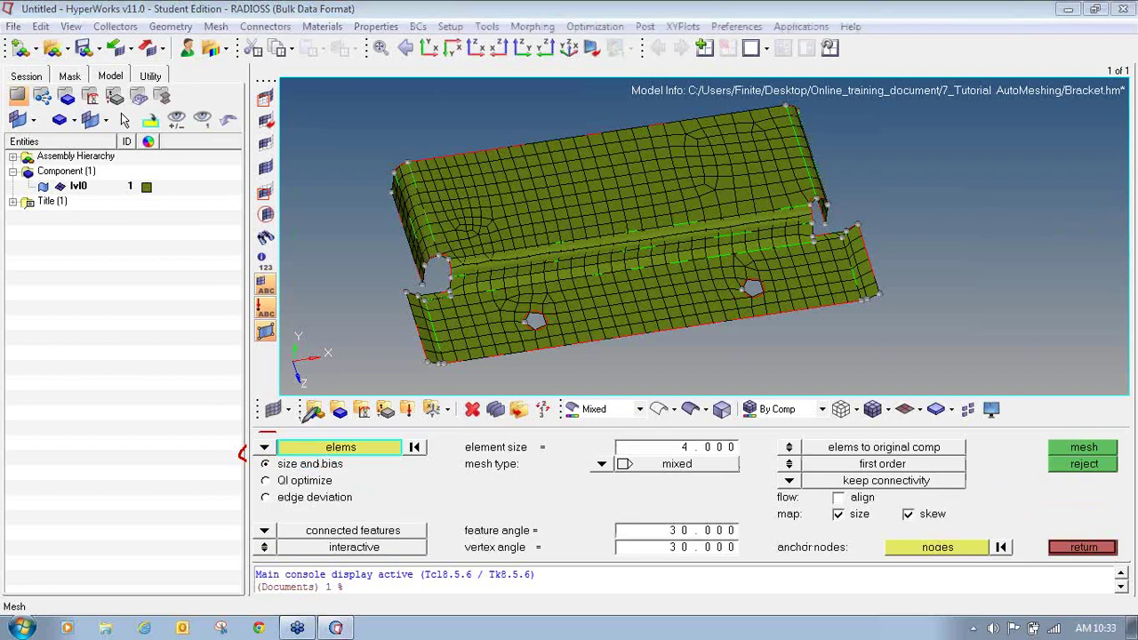
mouse_move(307, 444)
left_mouse_down()
mouse_move(266, 453)
mouse_move(293, 464)
mouse_move(355, 458)
mouse_move(284, 450)
left_mouse_up()
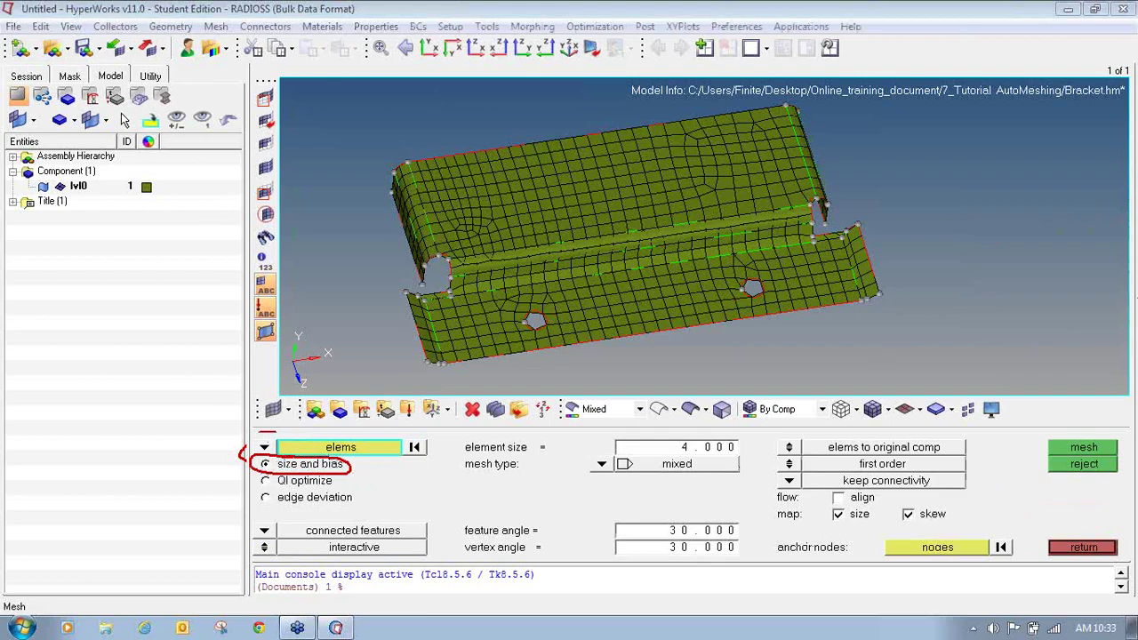
left_click(1131, 191)
- Remesh all of the bracket's elements with element size 3 and the R-trias mesh type
left_click(387, 451)
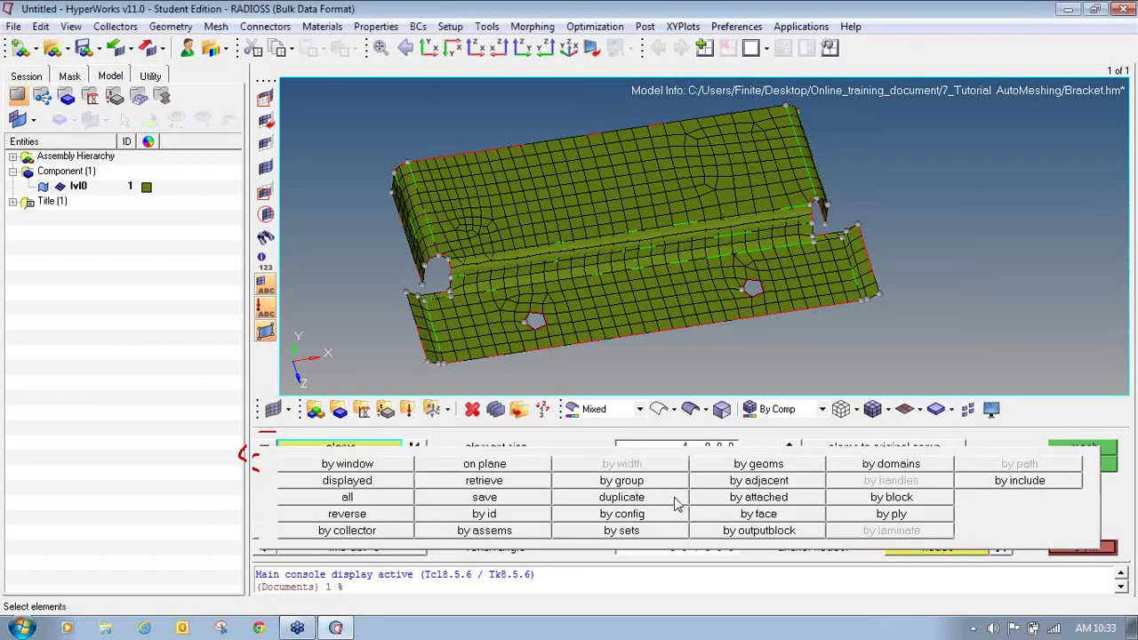
left_click(409, 501)
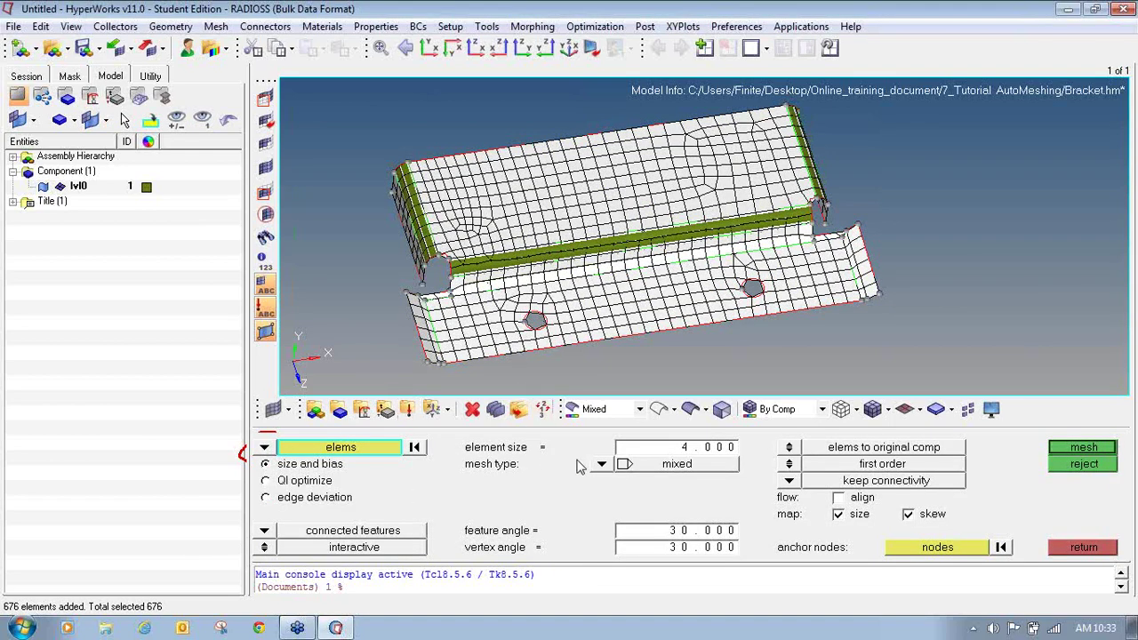
left_click(706, 448)
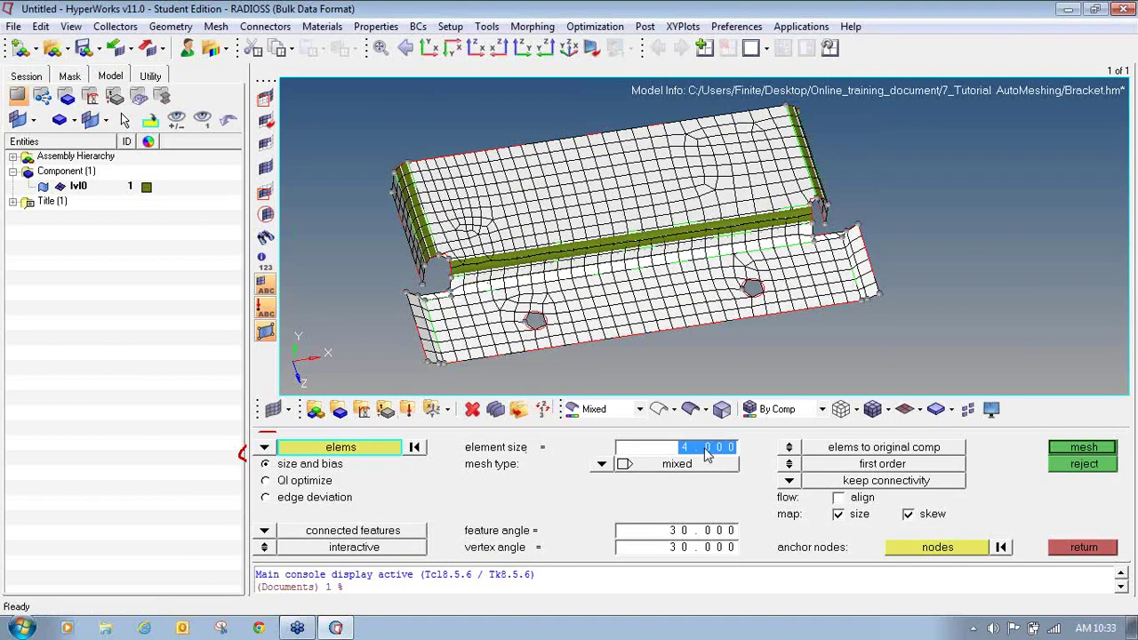
type("3")
key("Return")
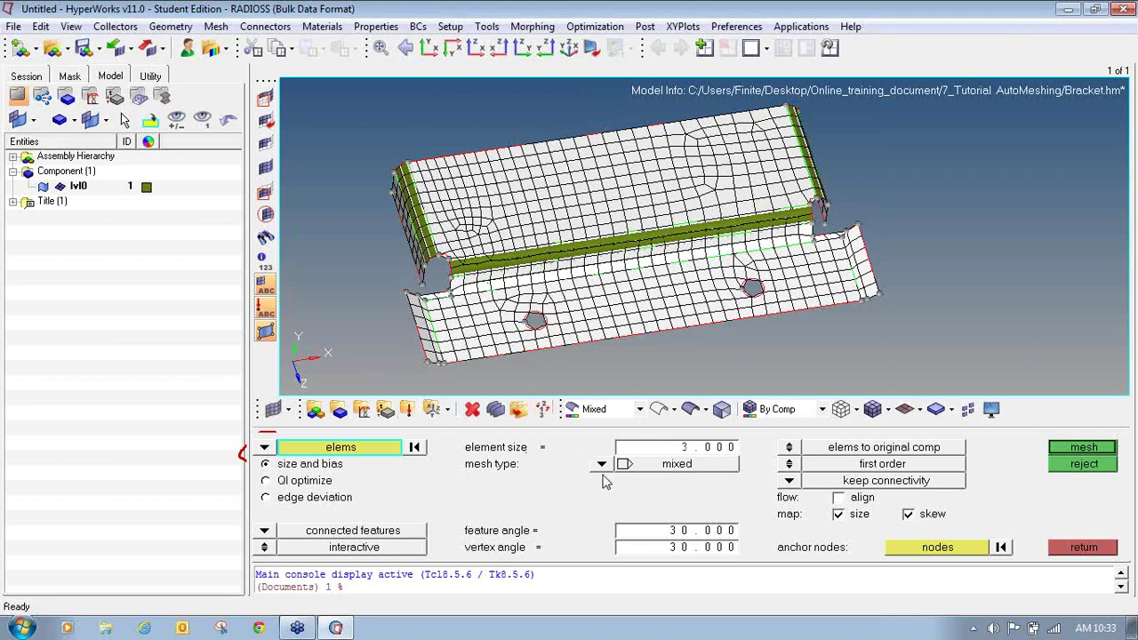
left_click(605, 465)
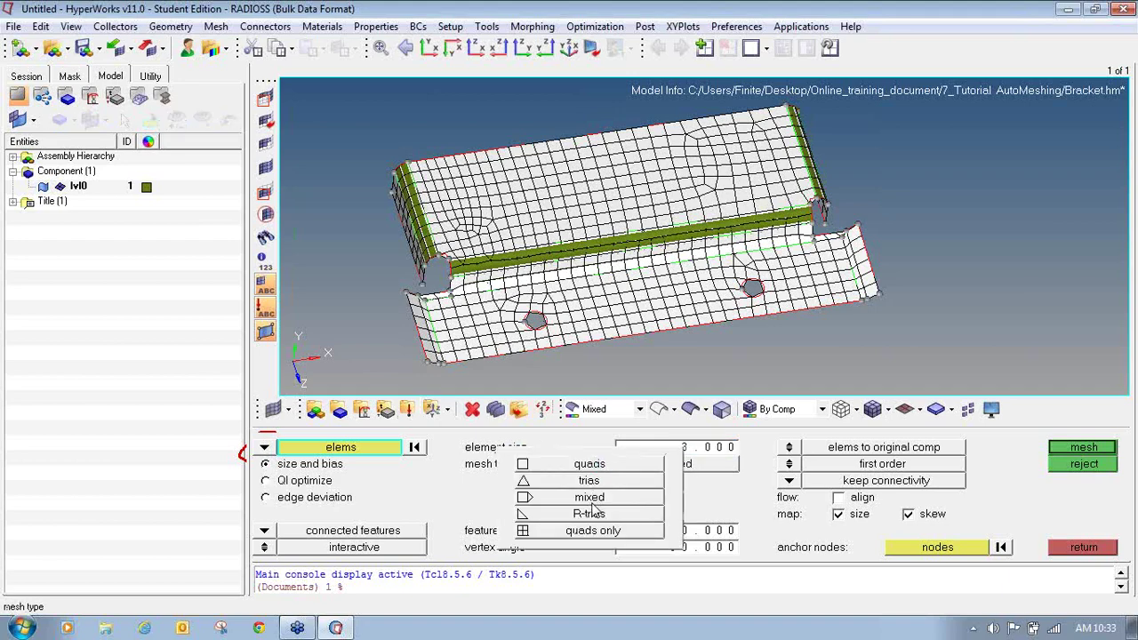
left_click(591, 514)
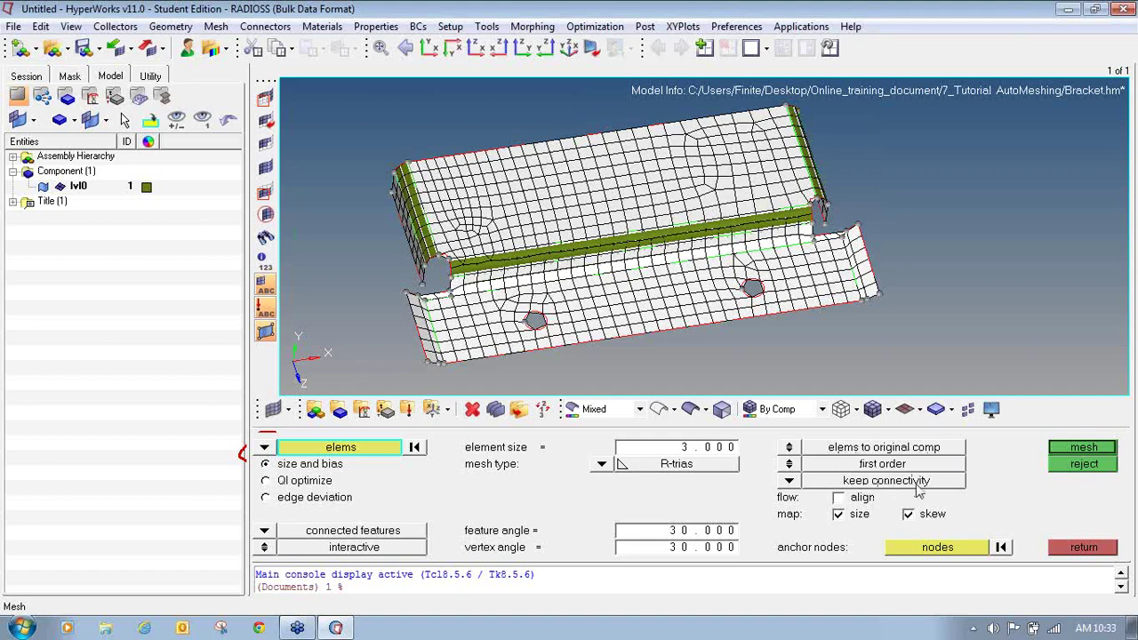
left_click(1066, 455)
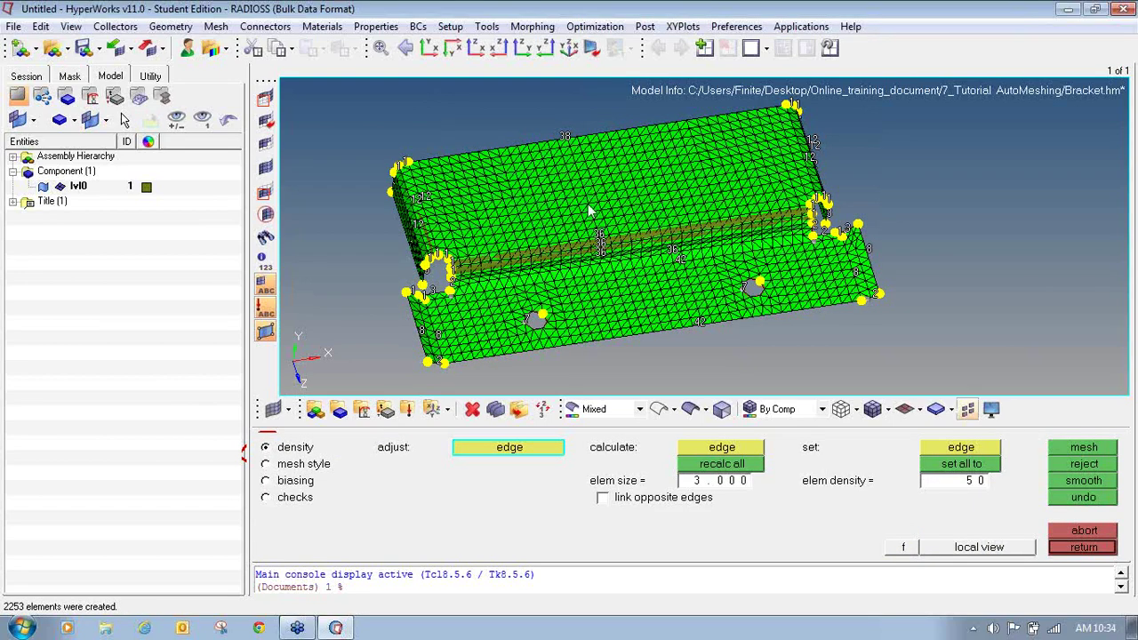
- Examine the triangular mesh up close along the bends, at the corner cutout and around the two flange holes
left_click_drag(615, 256, 623, 257, "ctrl")
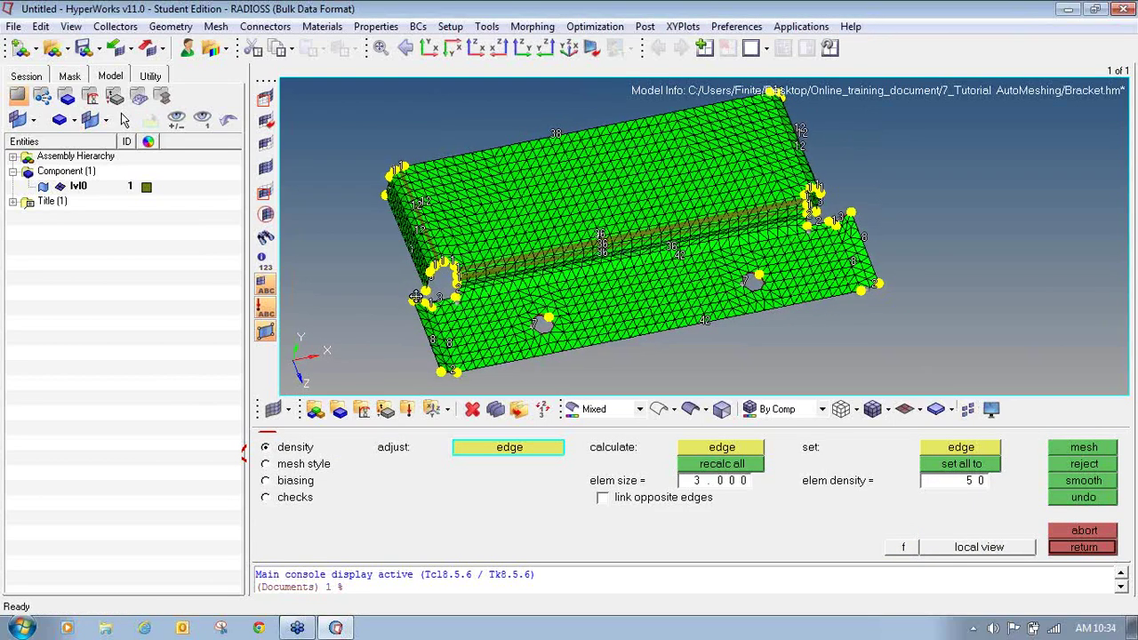
right_click_drag(411, 205, 485, 196, "ctrl")
scroll(485, 196, "up", 2, "ctrl")
scroll(486, 197, "up", 3, "ctrl")
left_click(571, 275, "ctrl")
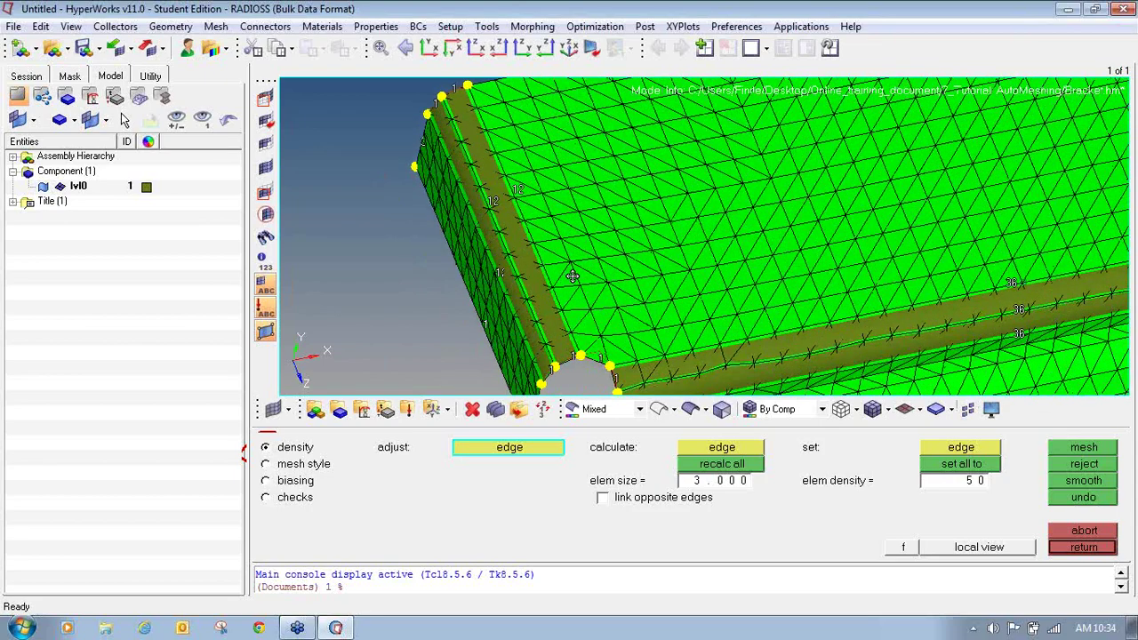
left_click_drag(792, 299, 802, 296, "ctrl")
scroll(802, 296, "down", 6, "ctrl")
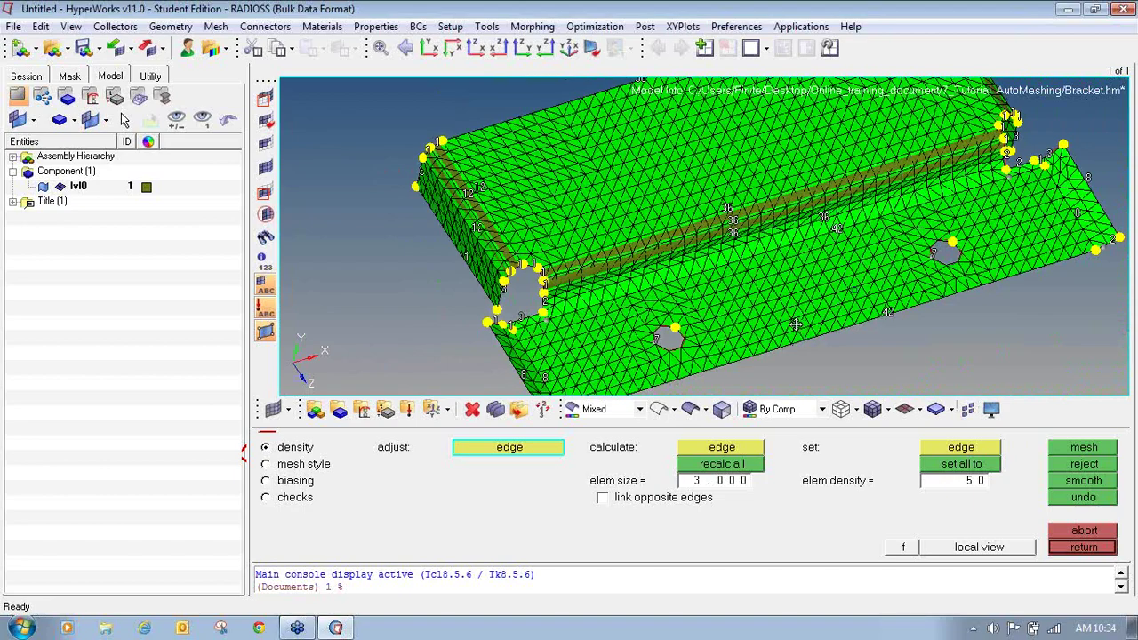
left_click_drag(801, 327, 765, 322, "ctrl")
right_click_drag(766, 322, 595, 328, "ctrl")
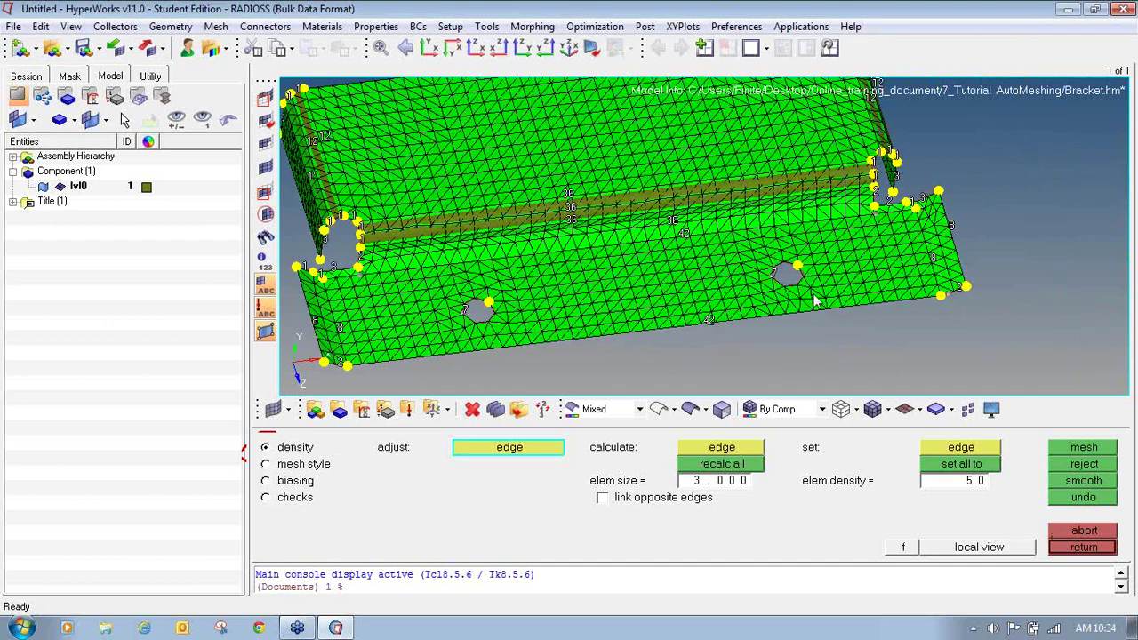
mouse_move(775, 318)
left_mouse_down("ctrl")
mouse_move(751, 320)
mouse_move(786, 314)
left_mouse_up("ctrl")
right_click_drag(538, 310, 595, 320, "ctrl")
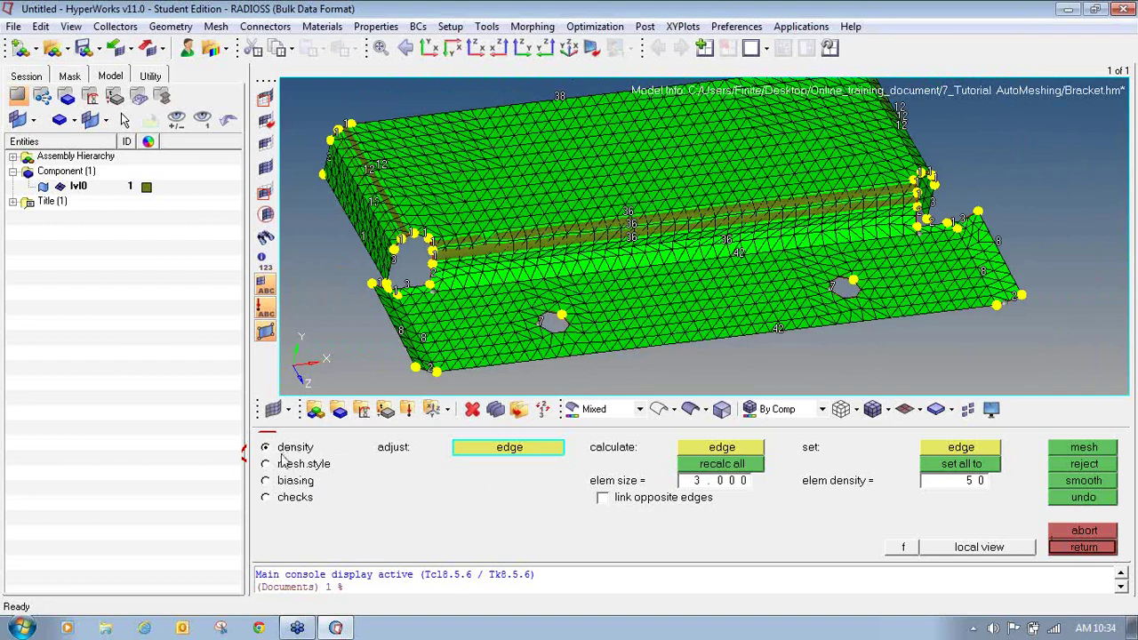
- Review the mesh style and biasing options for the remeshed bracket, and accept the mesh
left_click(297, 464)
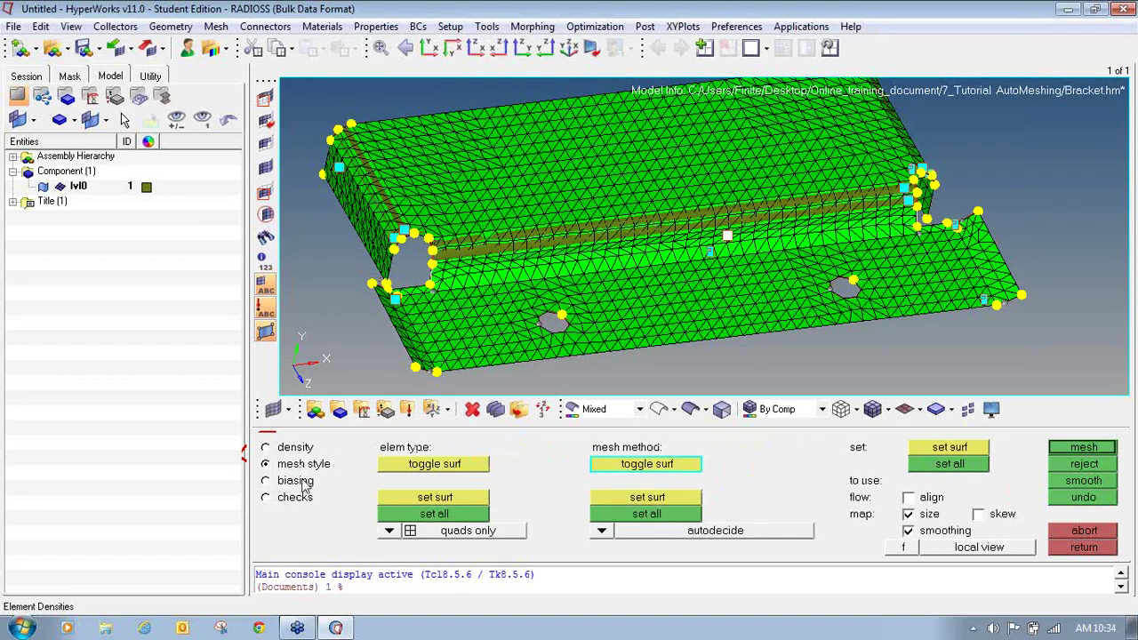
left_click(297, 481)
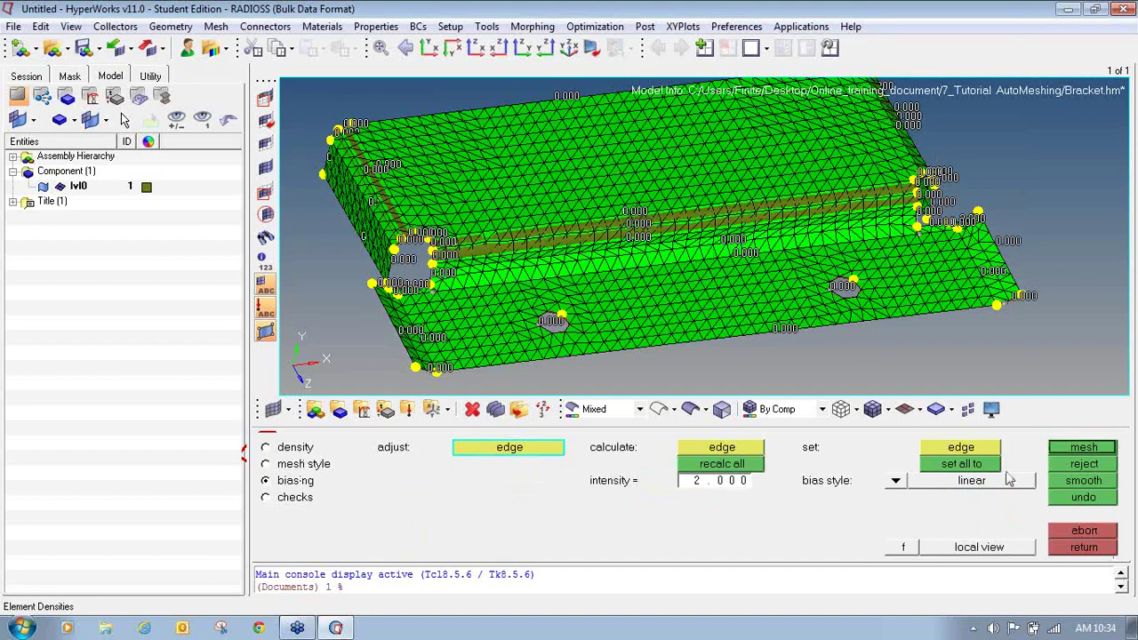
left_click(1081, 546)
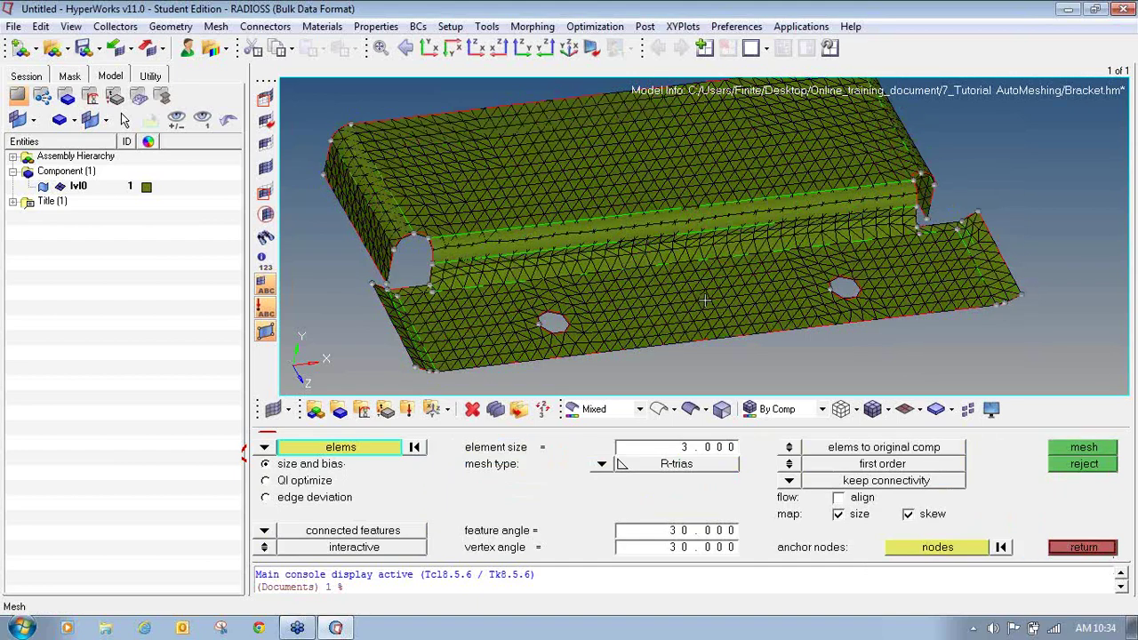
- Hide the geometry of component lvl0, inspect the bare mesh and leave Automesh
left_click(42, 187)
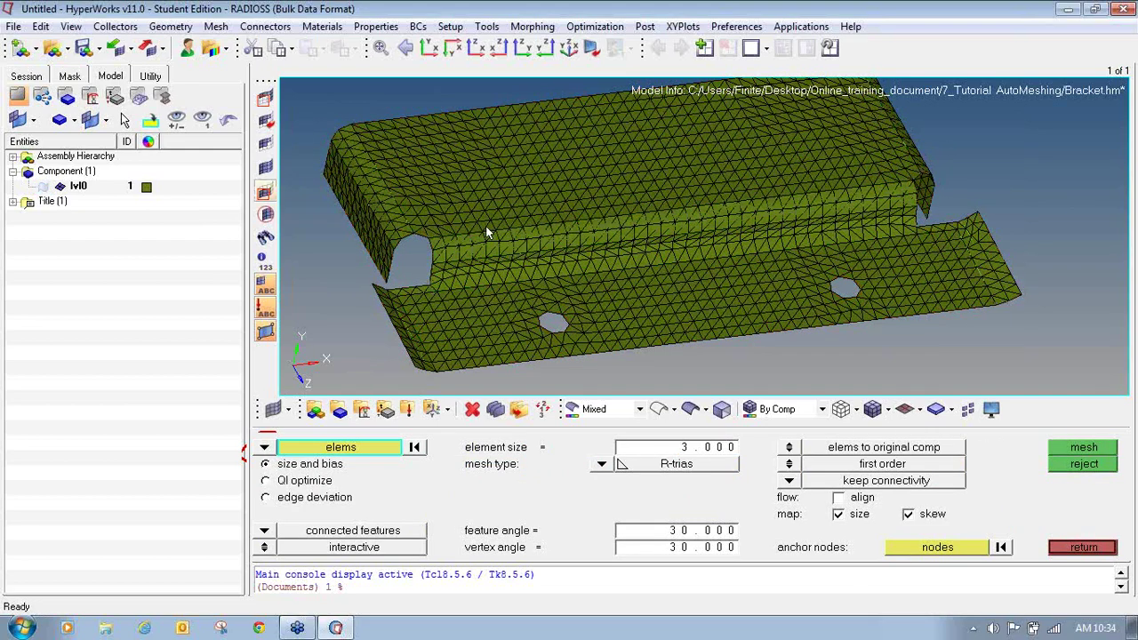
mouse_move(582, 246)
left_mouse_down("ctrl")
mouse_move(588, 269)
mouse_move(622, 277)
mouse_move(560, 278)
left_mouse_up("ctrl")
scroll(562, 240, "up", 2)
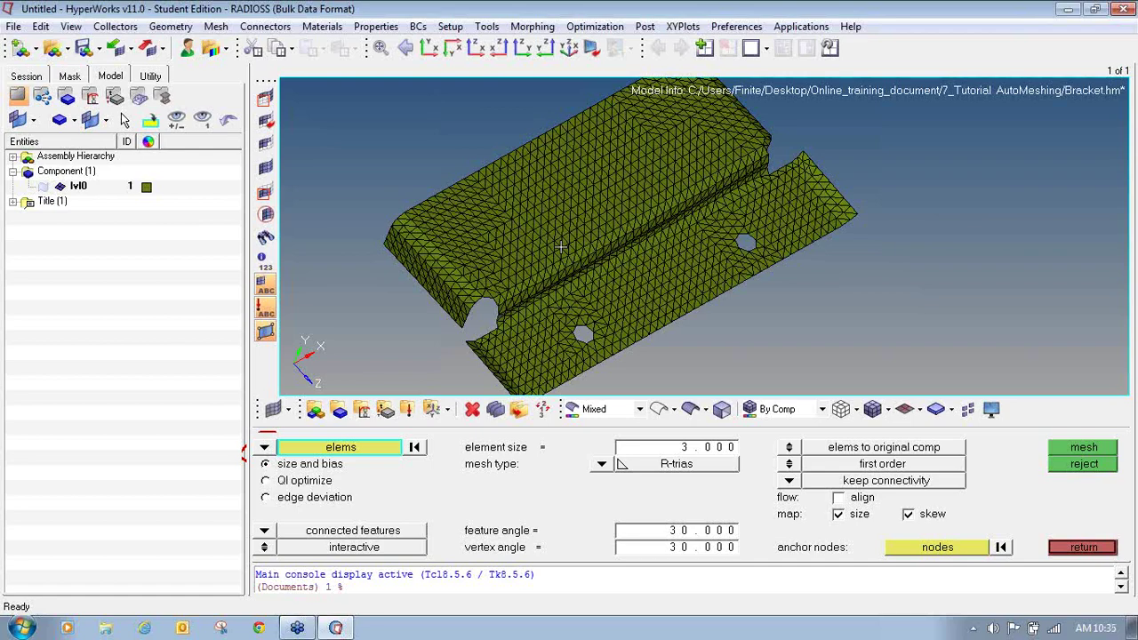
left_click(1097, 547)
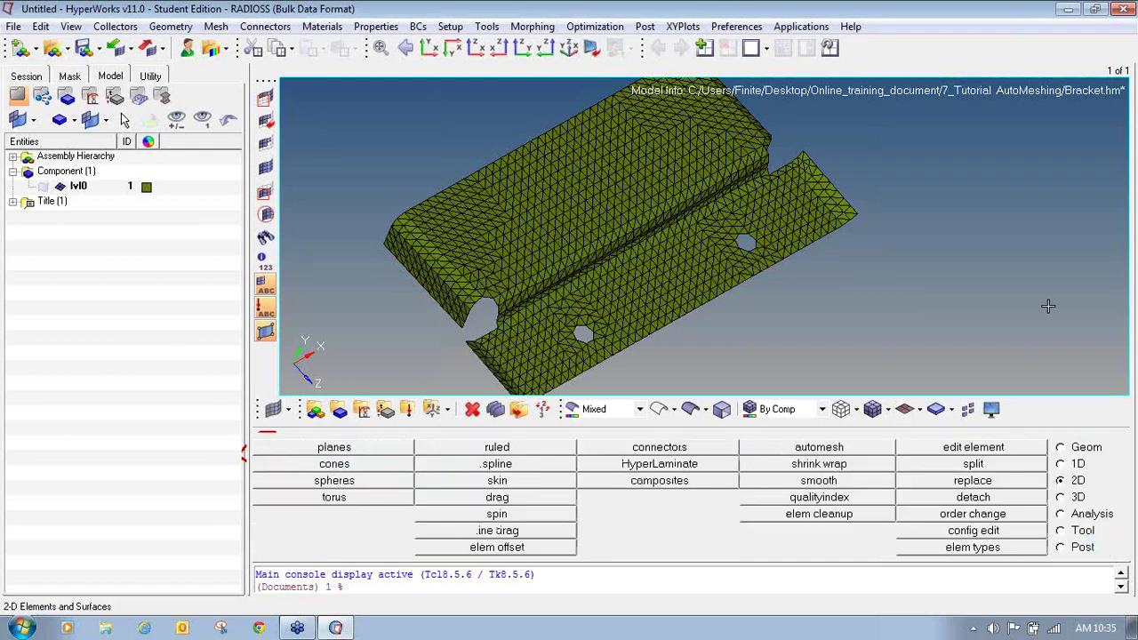
left_click(1115, 37)
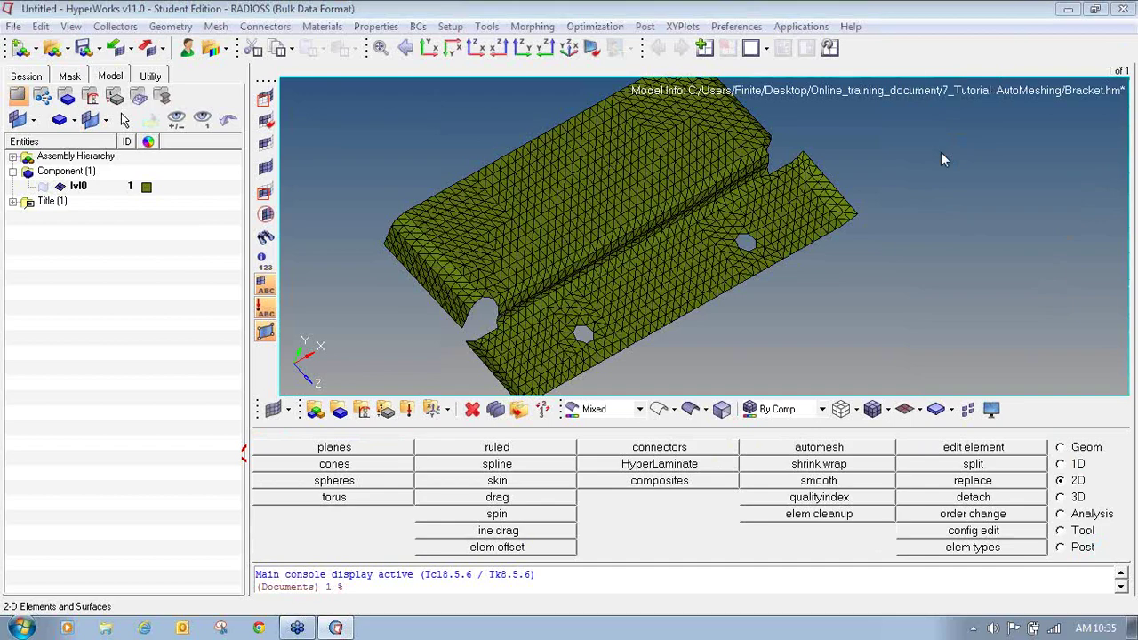